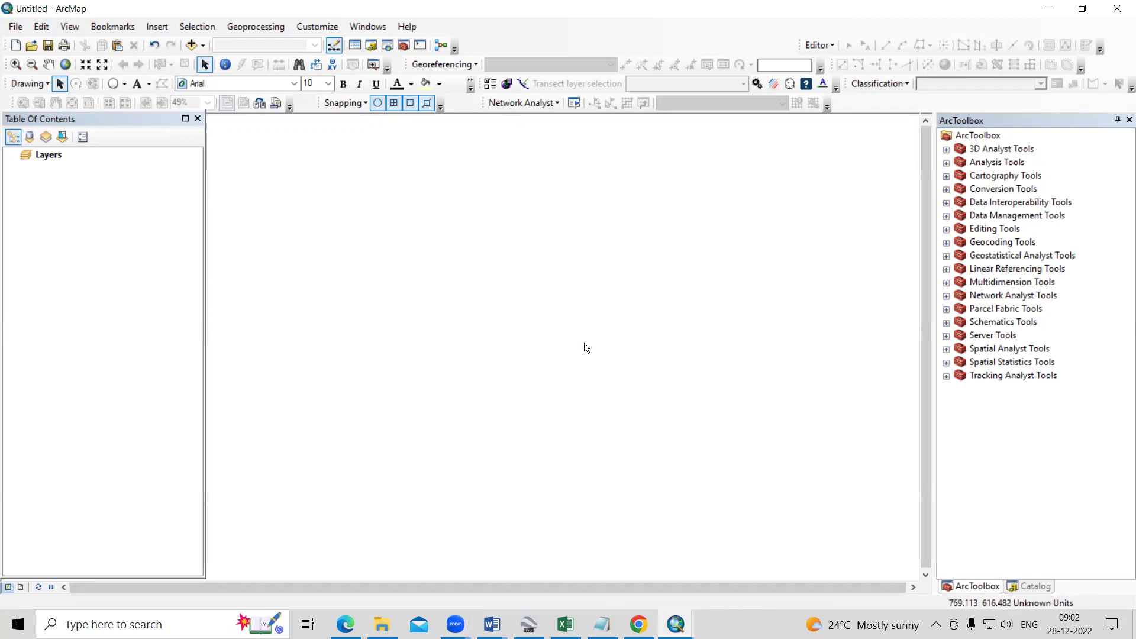
Browse the 'first date map' image results, previewing the Canvas Wall Art and Positive Prints maps
{"action": "left_click", "coordinate": [639, 560]}
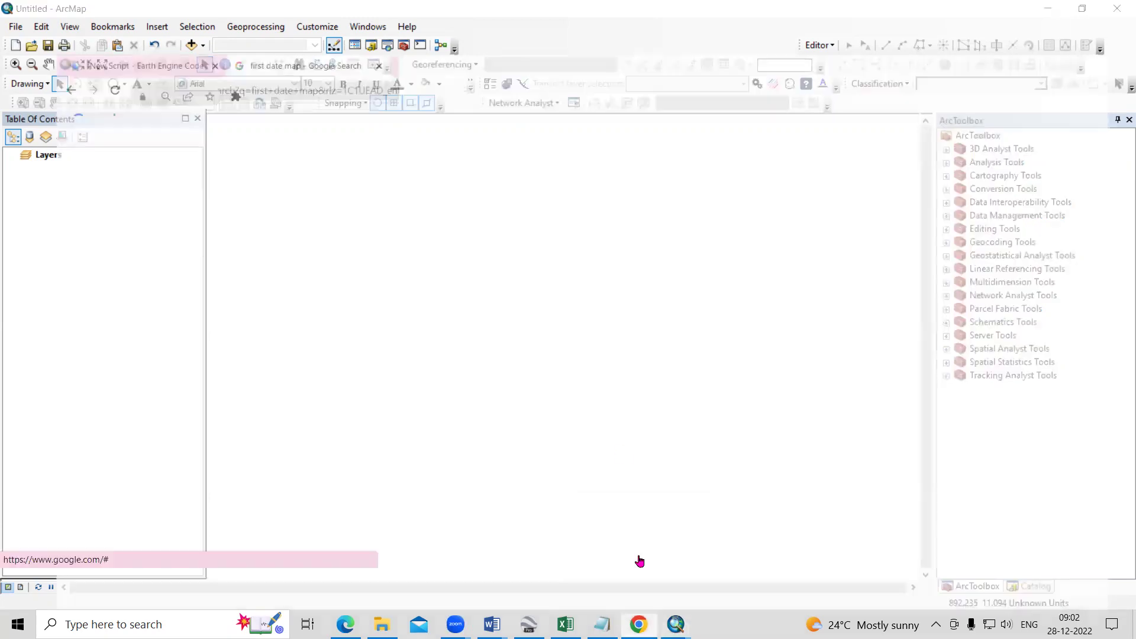
{"action": "scroll", "coordinate": [503, 296], "scroll_direction": "up", "scroll_amount": 2}
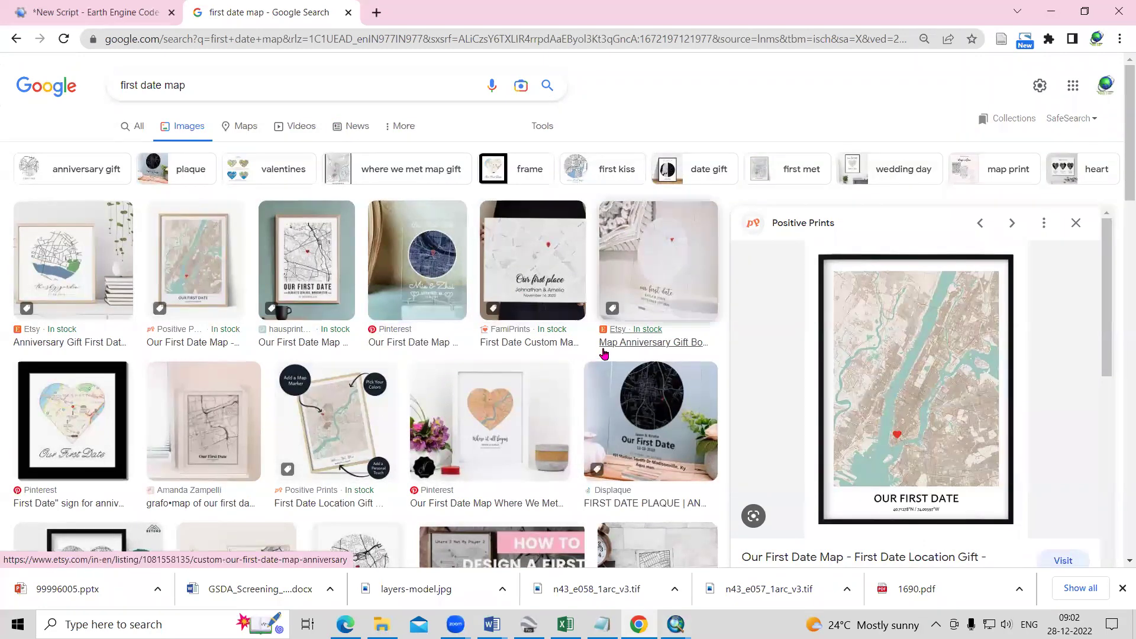
{"action": "scroll", "coordinate": [602, 357], "scroll_direction": "down", "scroll_amount": 2}
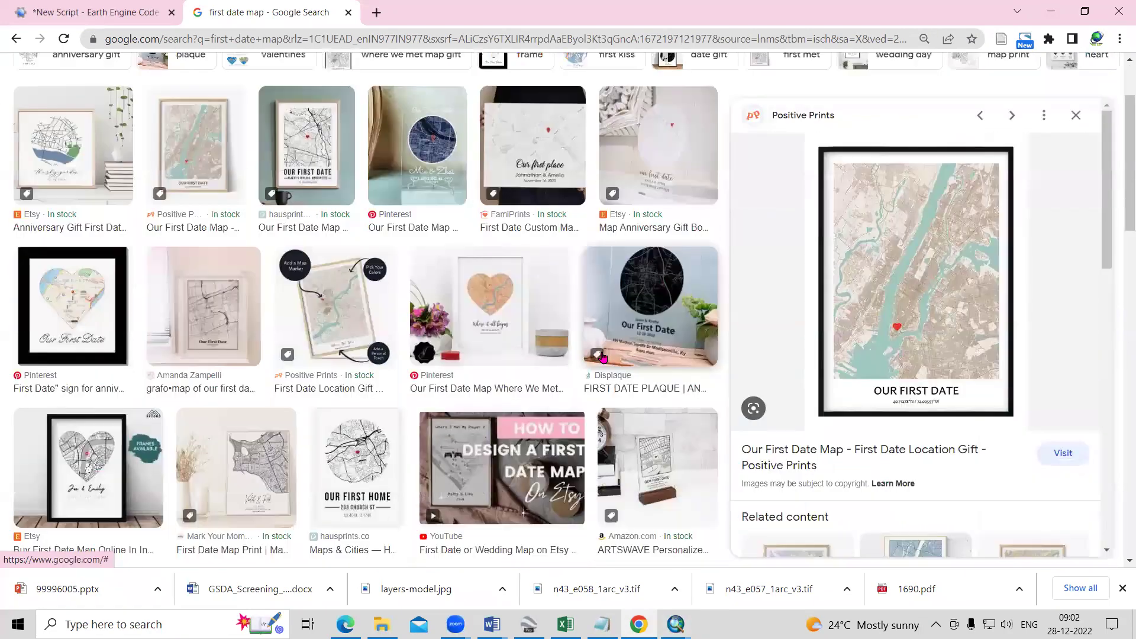
{"action": "scroll", "coordinate": [366, 361], "scroll_direction": "down", "scroll_amount": 2}
{"action": "scroll", "coordinate": [394, 452], "scroll_direction": "down", "scroll_amount": 3}
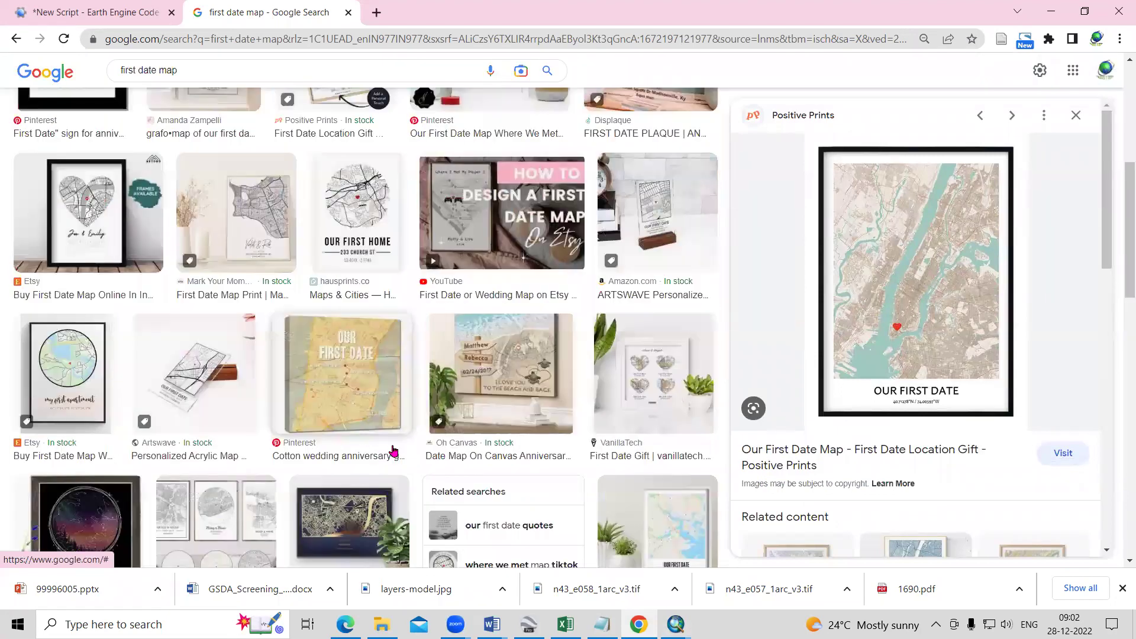
{"action": "scroll", "coordinate": [667, 338], "scroll_direction": "down", "scroll_amount": 3}
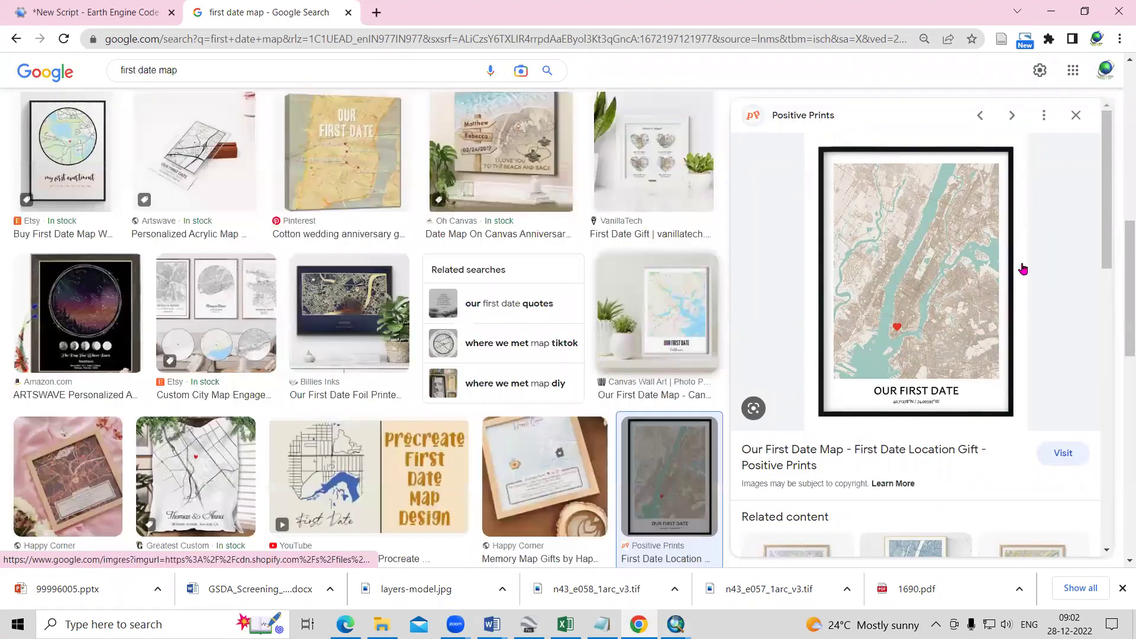
{"action": "key", "text": "Left"}
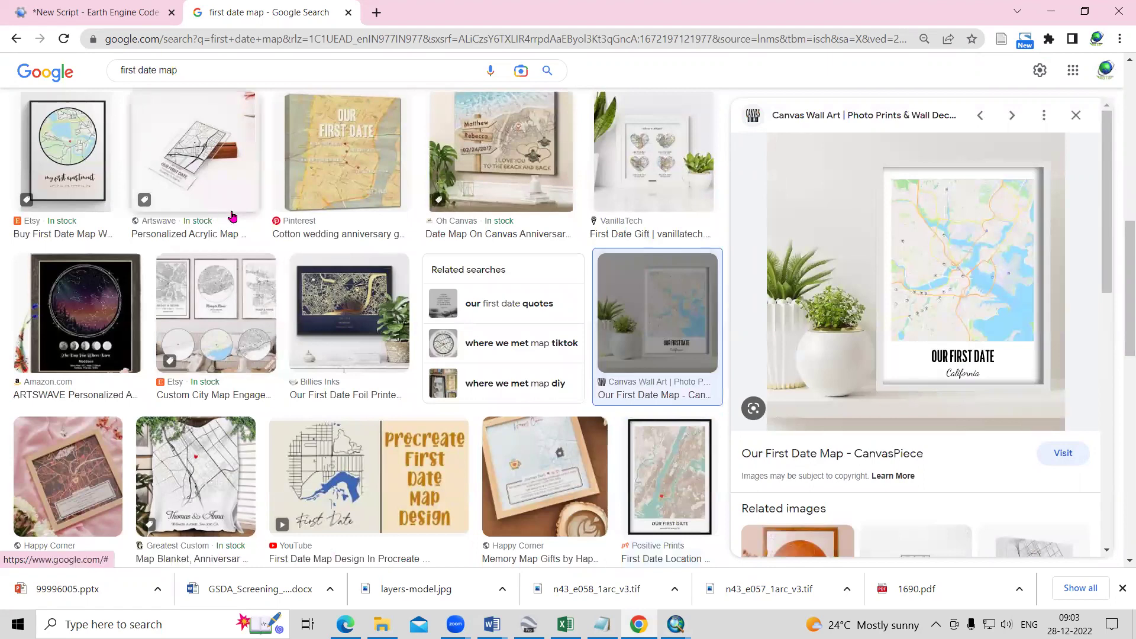
{"action": "scroll", "coordinate": [412, 453], "scroll_direction": "down", "scroll_amount": 3}
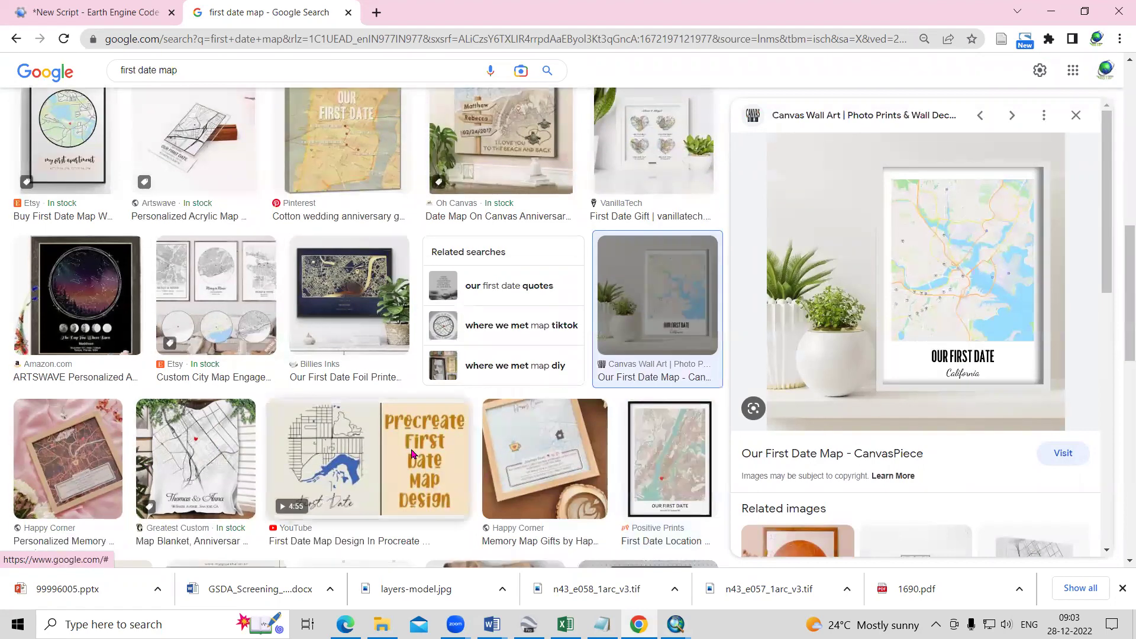
{"action": "key", "text": "Right"}
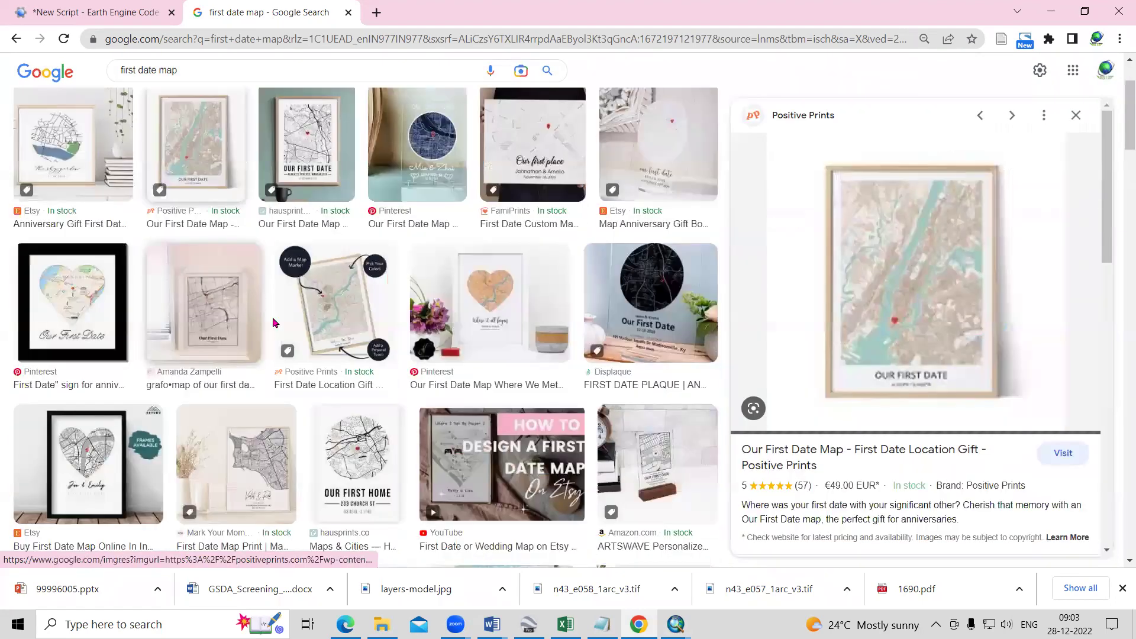
{"action": "scroll", "coordinate": [474, 379], "scroll_direction": "up", "scroll_amount": 2}
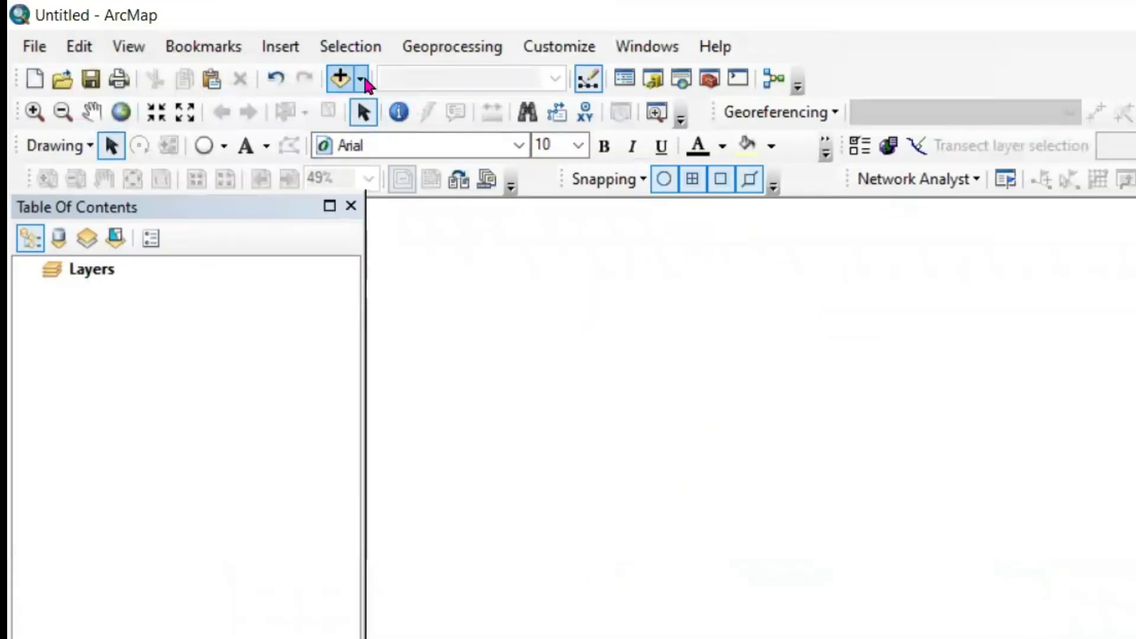
Add the Topographic basemap to the empty map
{"action": "left_click", "coordinate": [362, 81]}
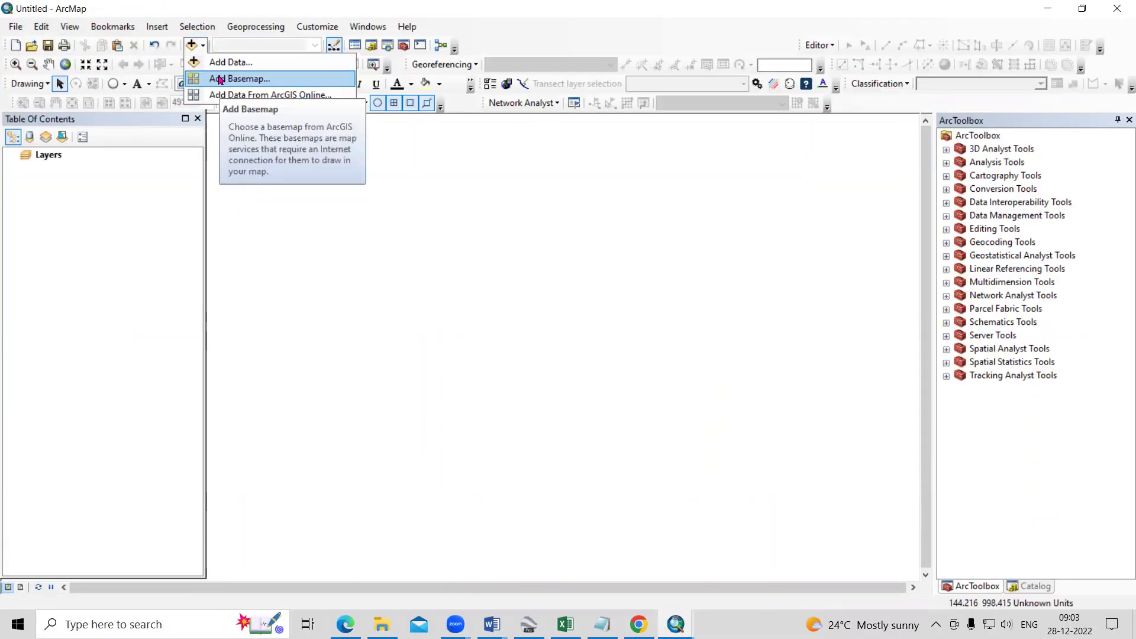
{"action": "left_click", "coordinate": [218, 79]}
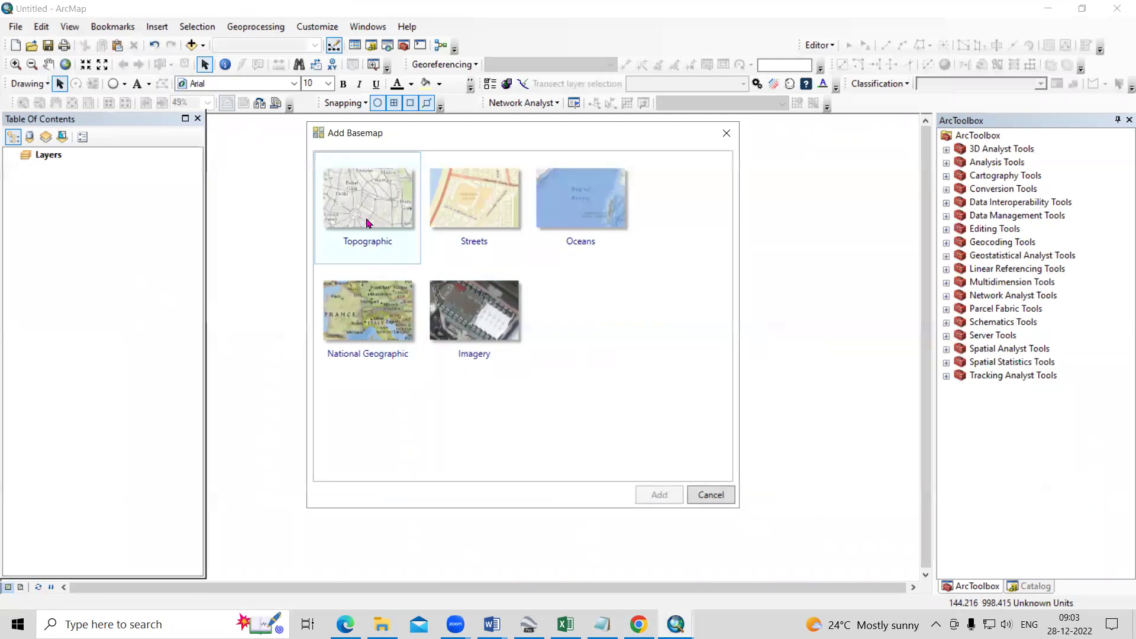
{"action": "left_click", "coordinate": [367, 222]}
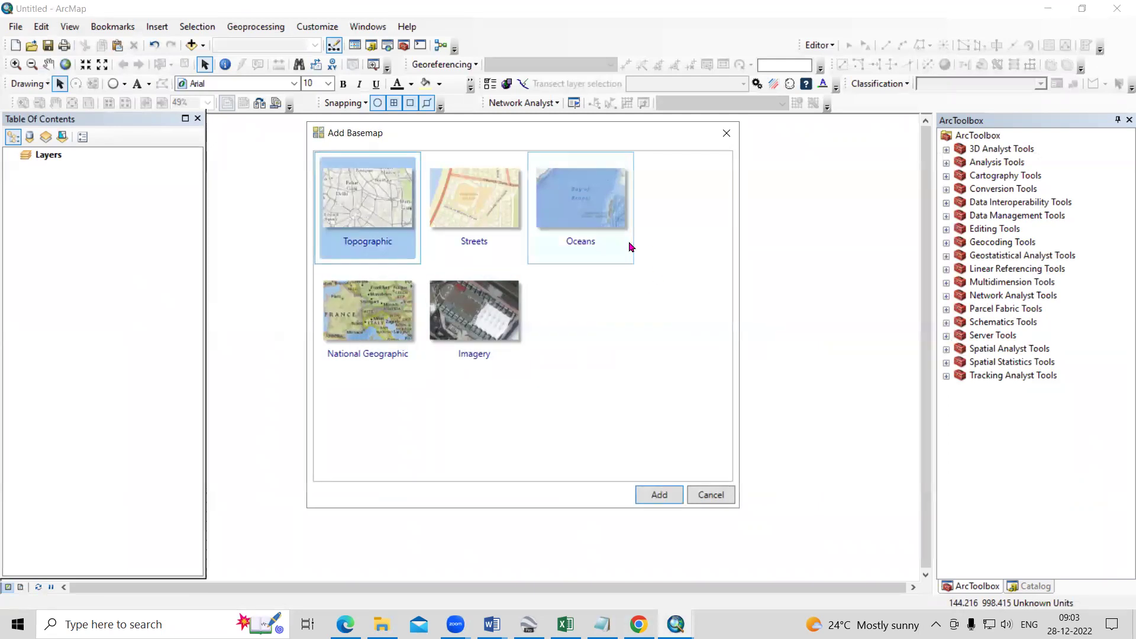
{"action": "left_click", "coordinate": [655, 496]}
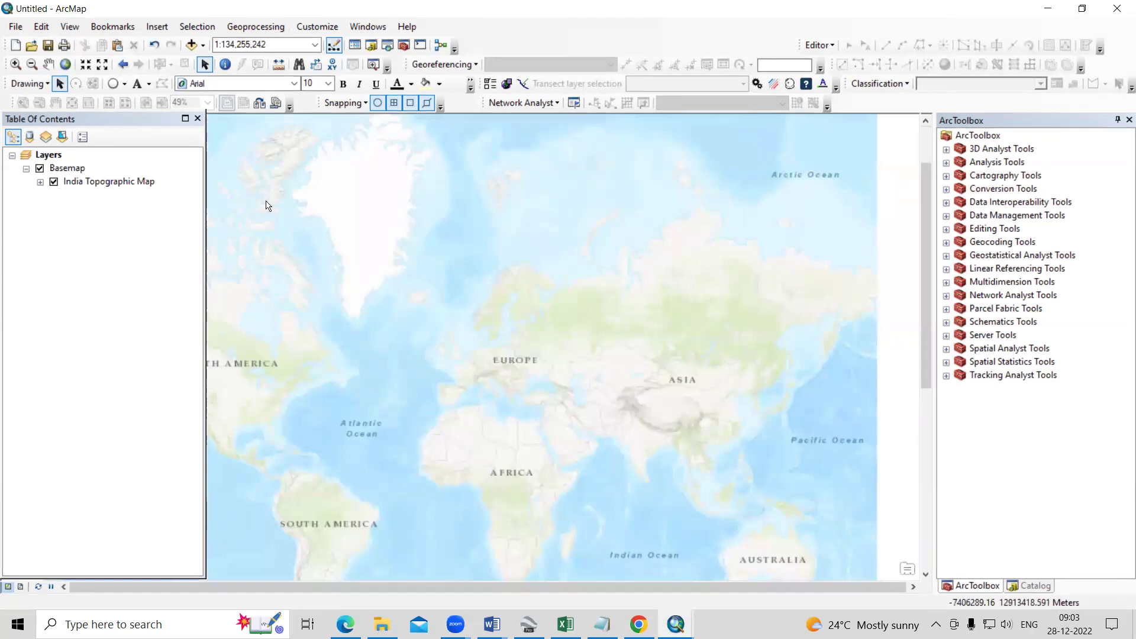
Zoom the basemap from India to Maharashtra to Aurangabad city, then return to Chrome's image results
{"action": "left_click", "coordinate": [15, 65]}
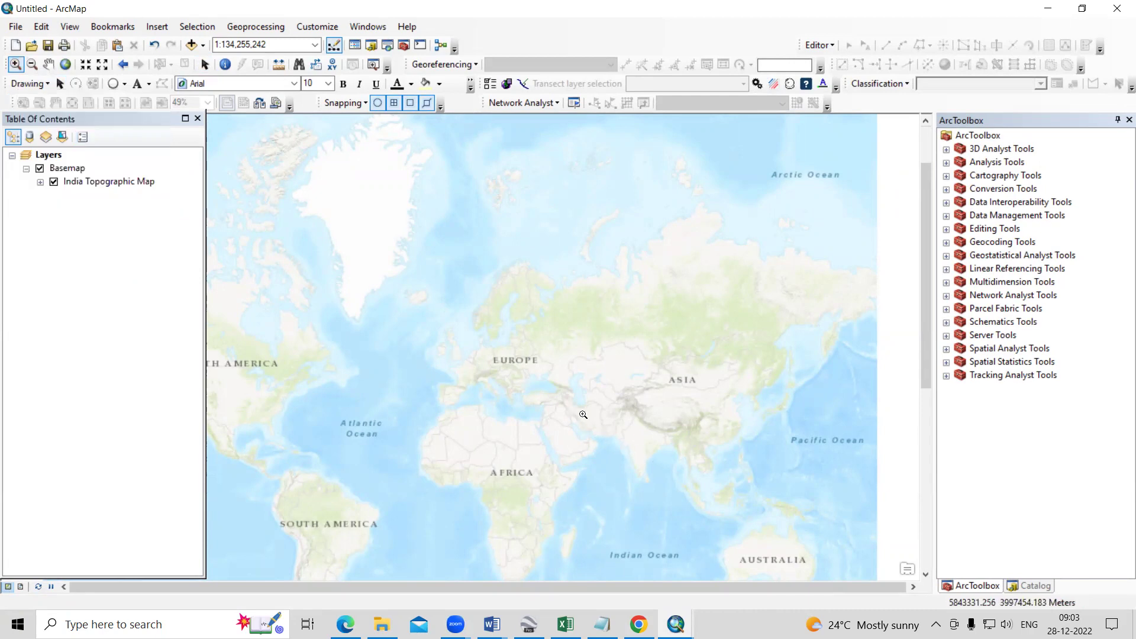
{"action": "left_click_drag", "start_coordinate": [580, 410], "coordinate": [691, 492]}
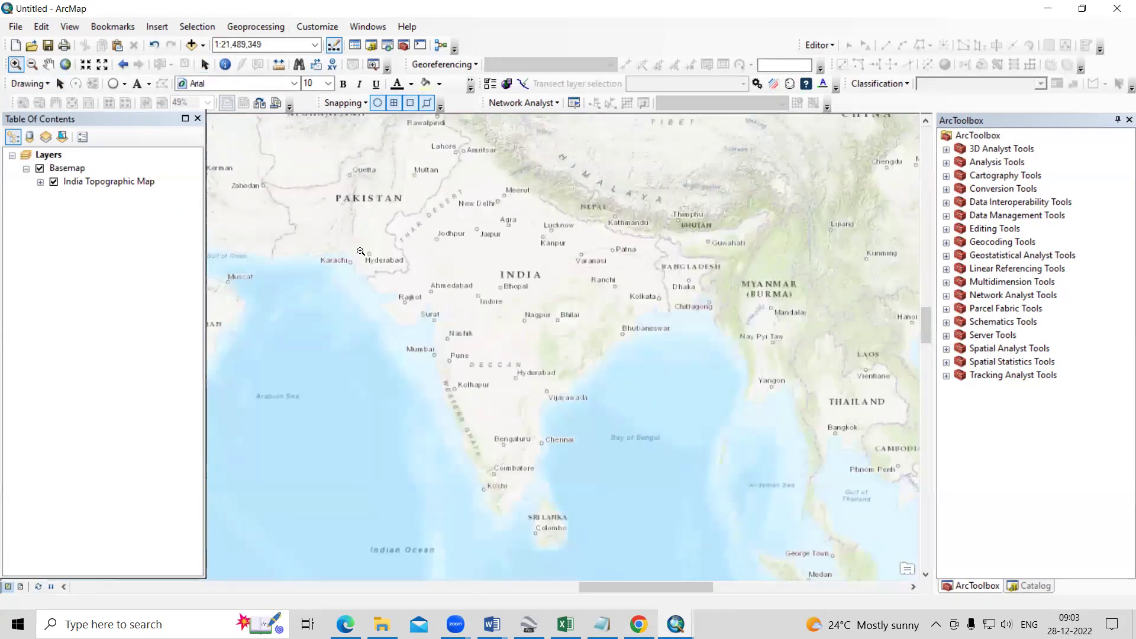
{"action": "left_click_drag", "start_coordinate": [353, 251], "coordinate": [562, 449]}
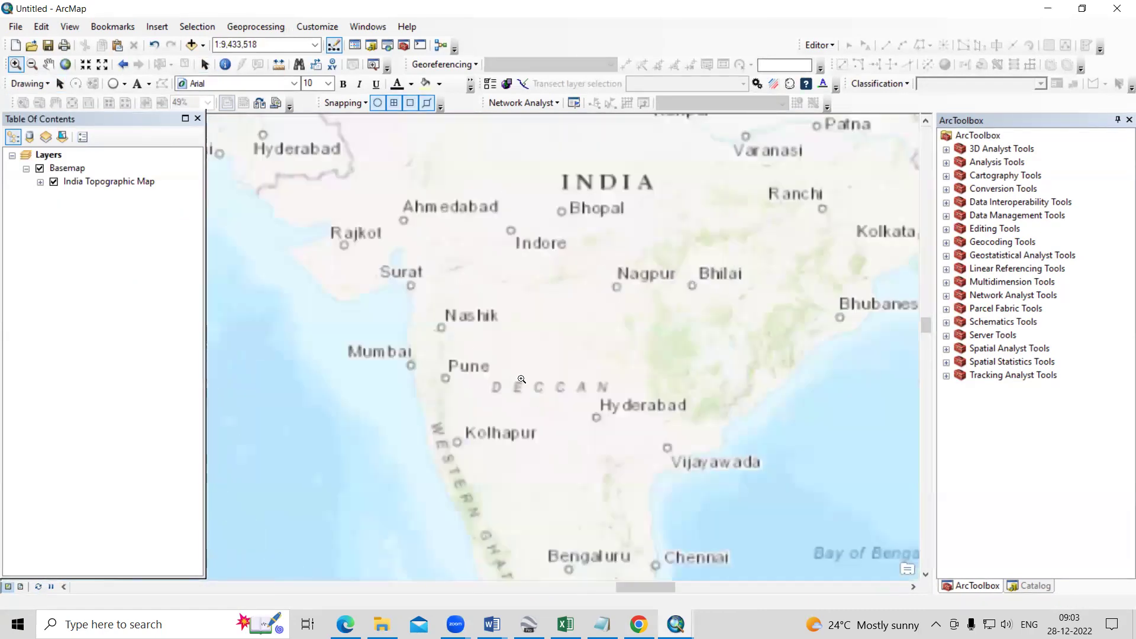
{"action": "scroll", "coordinate": [518, 360], "scroll_direction": "down", "scroll_amount": 4}
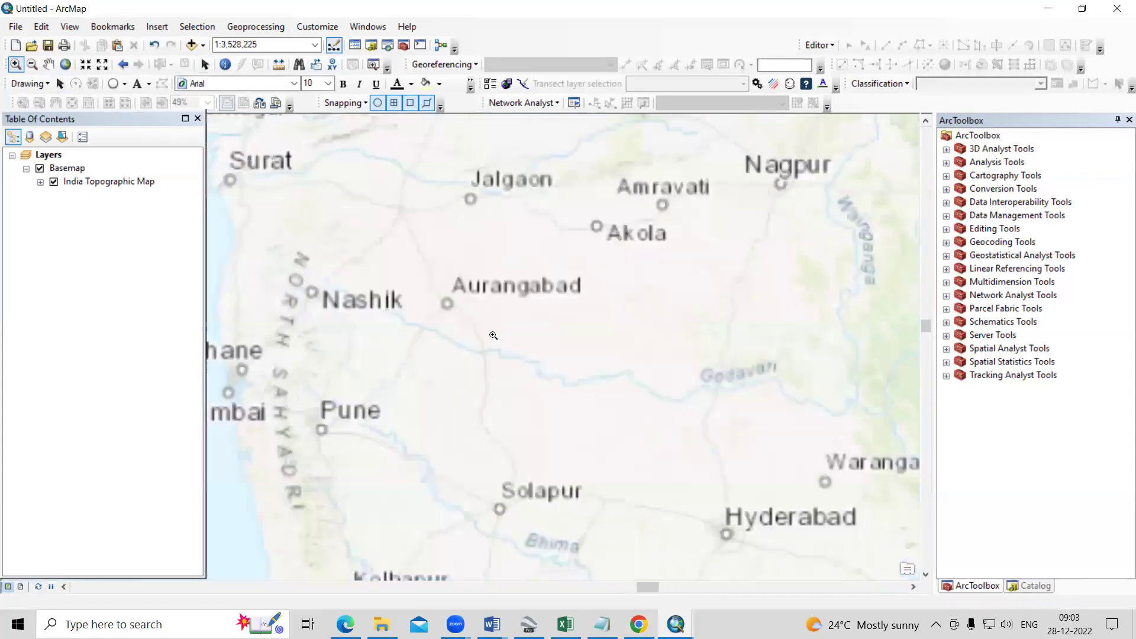
{"action": "left_click_drag", "start_coordinate": [272, 172], "coordinate": [540, 342]}
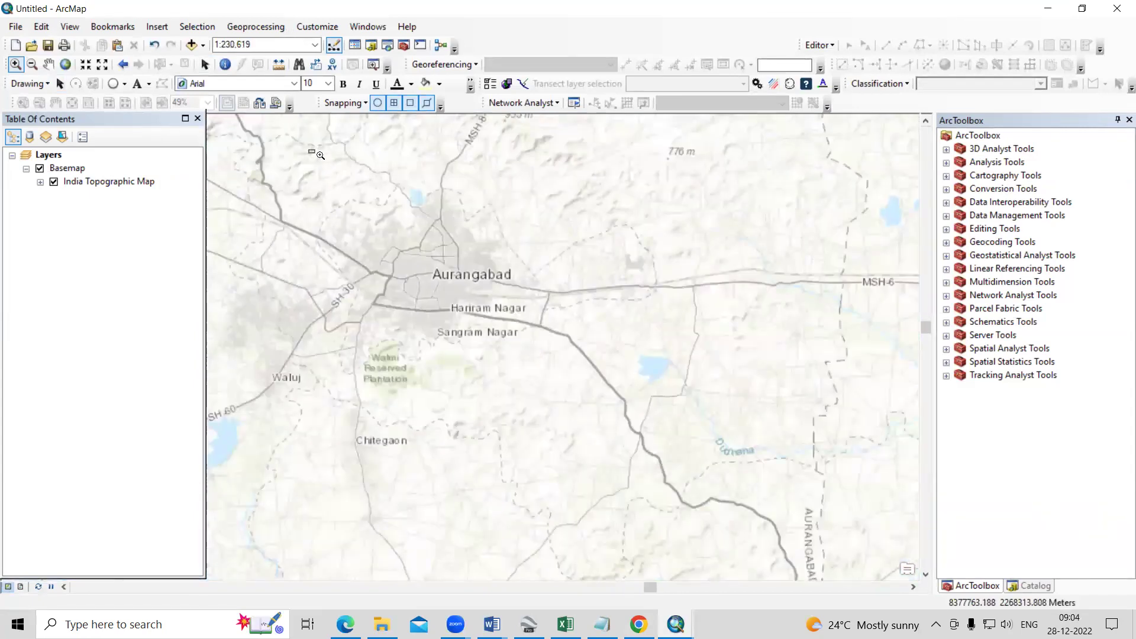
{"action": "left_click", "coordinate": [568, 346]}
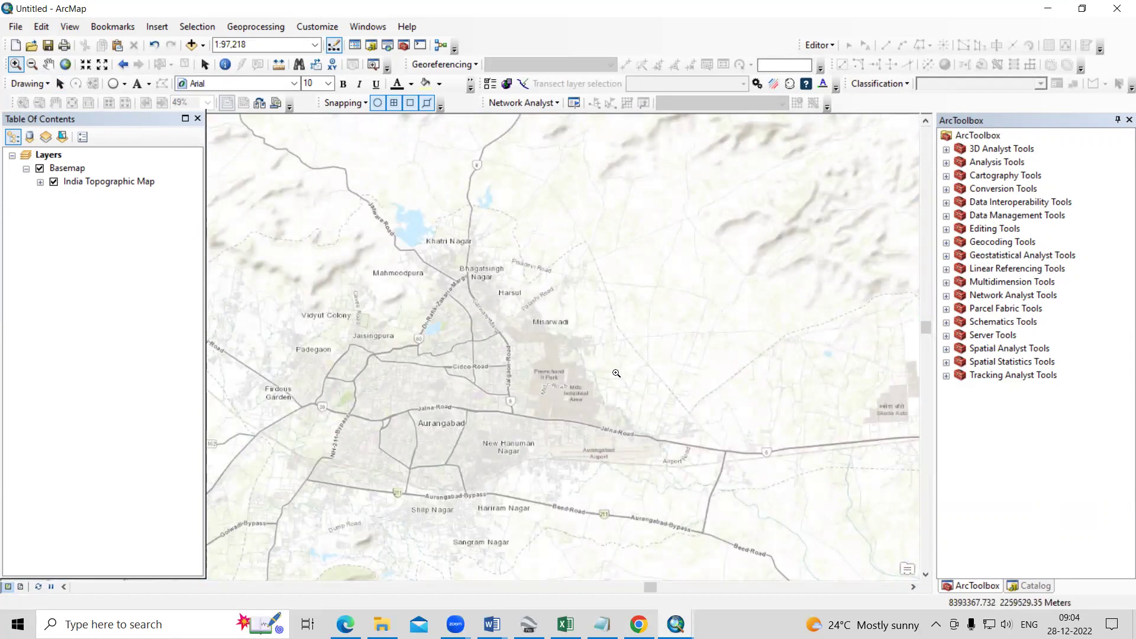
{"action": "mouse_move", "coordinate": [638, 625]}
{"action": "left_click", "coordinate": [644, 589]}
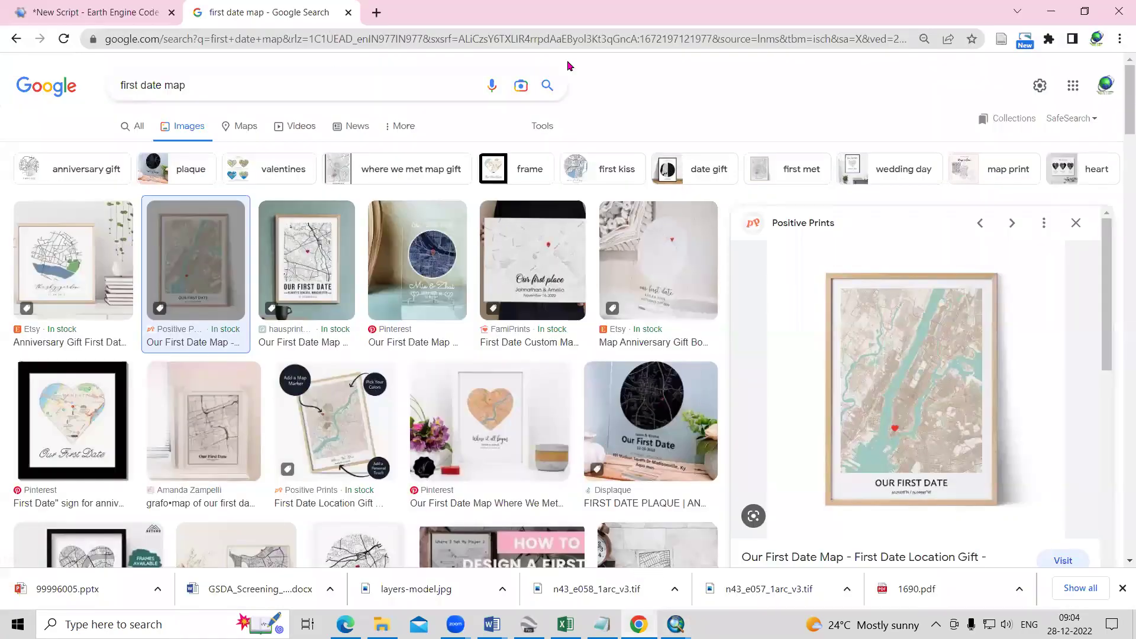
Search images for 'heart', save the Pixabay red heart with black outline, and return to ArcMap
{"action": "key", "text": "ctrl+t"}
{"action": "type", "text": "h"}
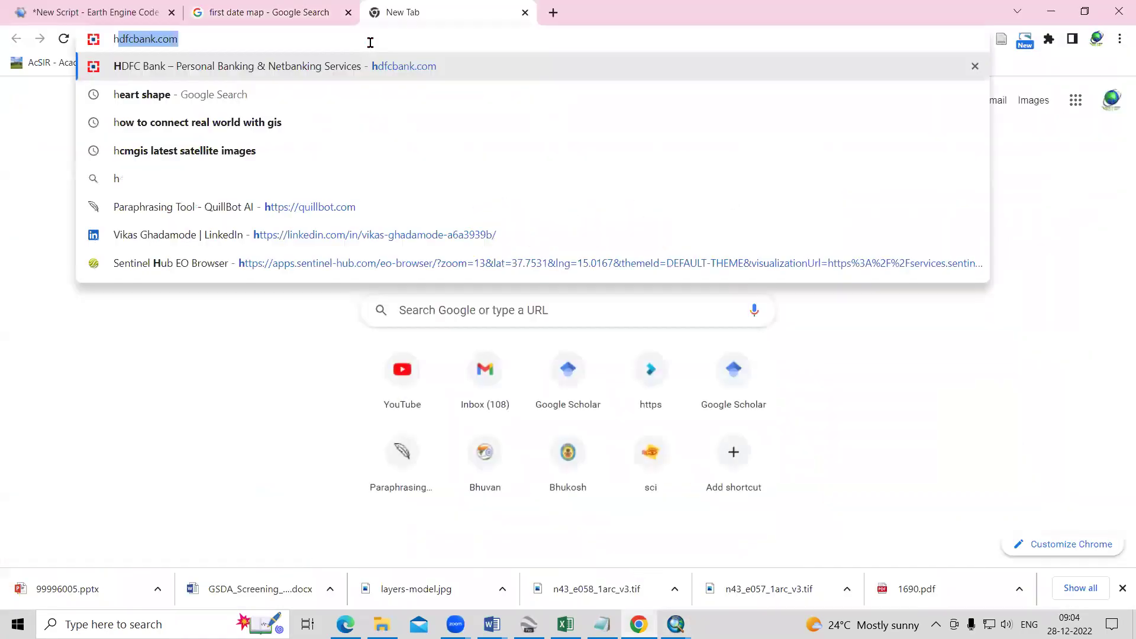
{"action": "type", "text": "eart shape"}
{"action": "key", "text": "Return"}
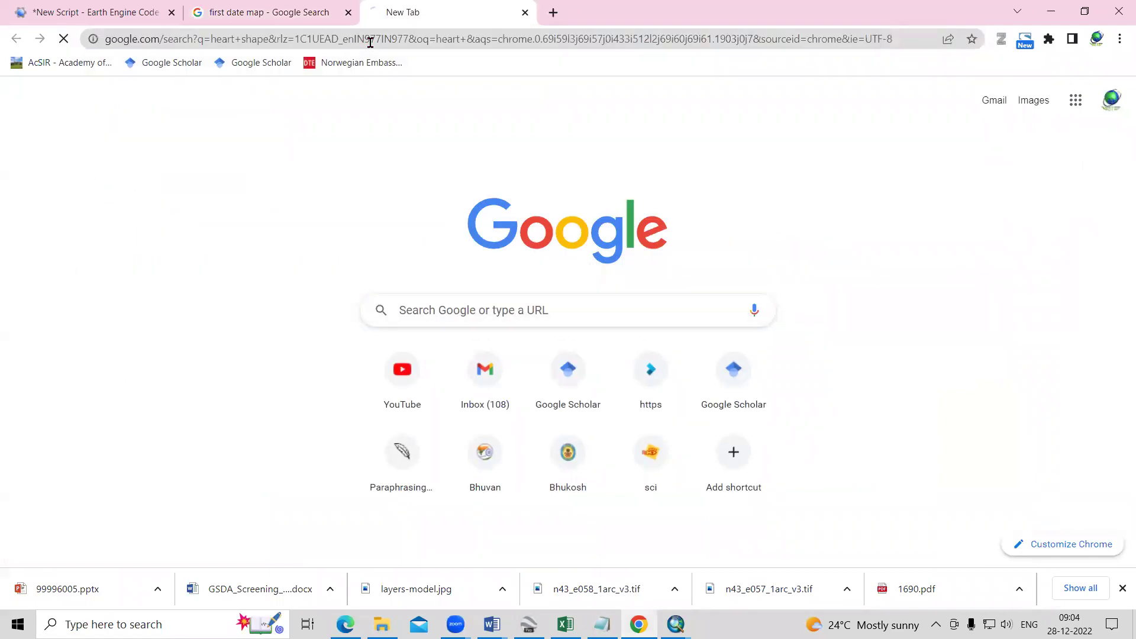
{"action": "left_click", "coordinate": [217, 136]}
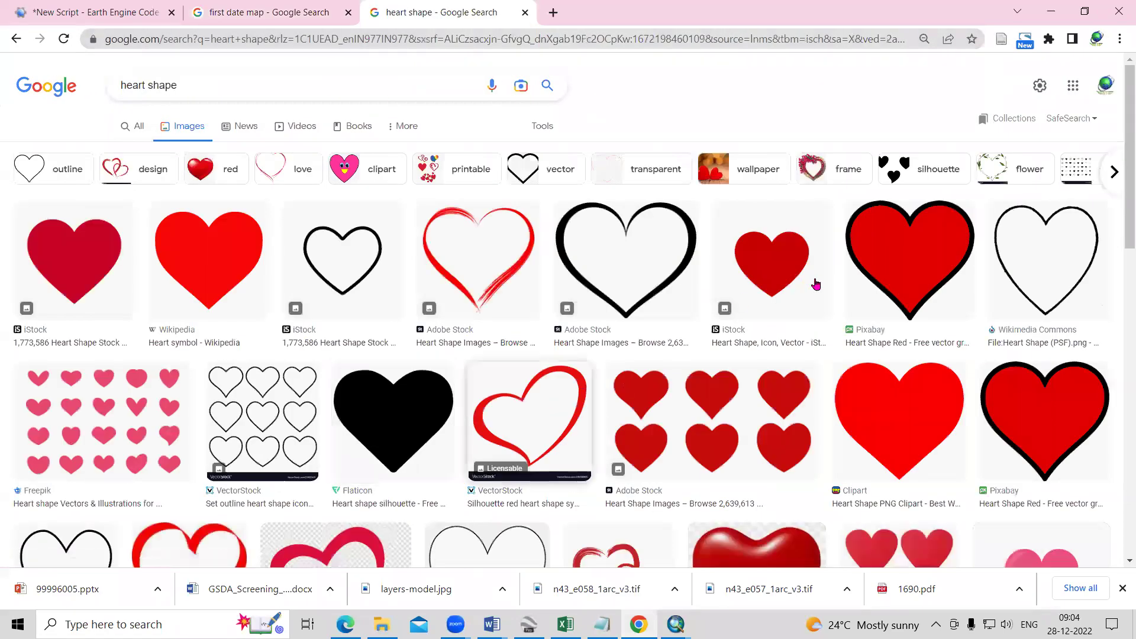
{"action": "left_click", "coordinate": [882, 276]}
{"action": "right_click", "coordinate": [895, 281]}
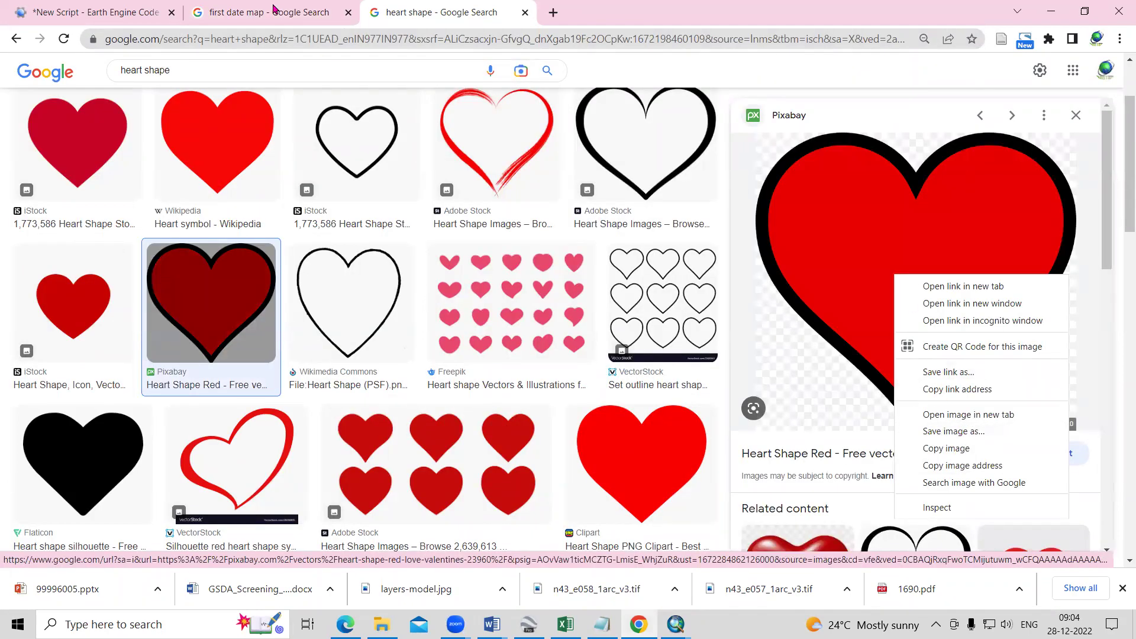
{"action": "key", "text": "v"}
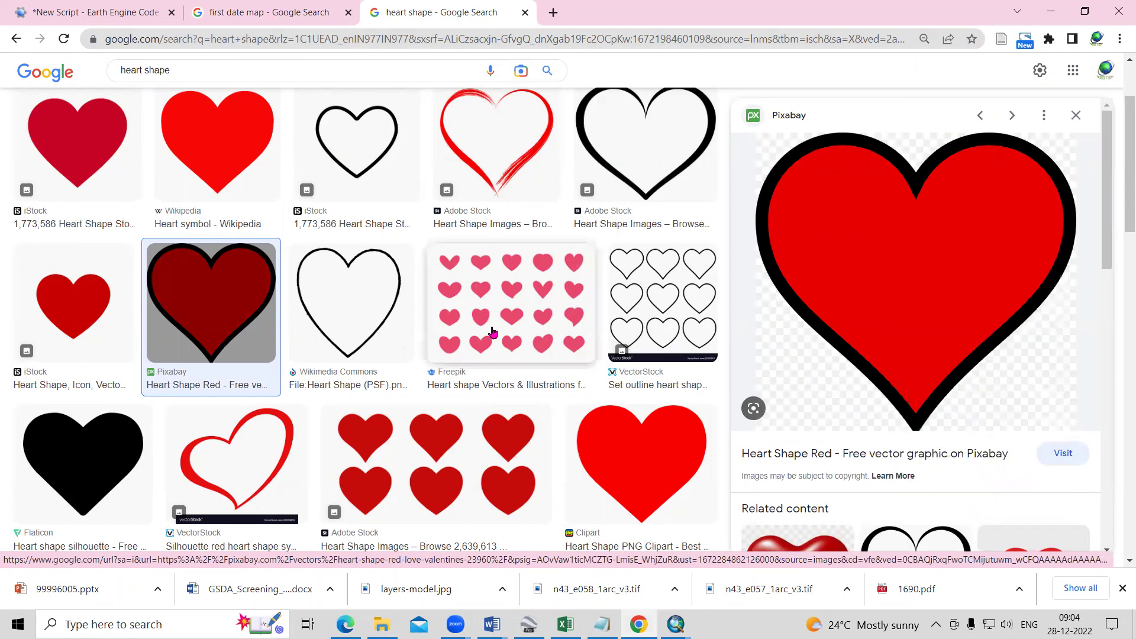
{"action": "key", "text": "alt+Tab"}
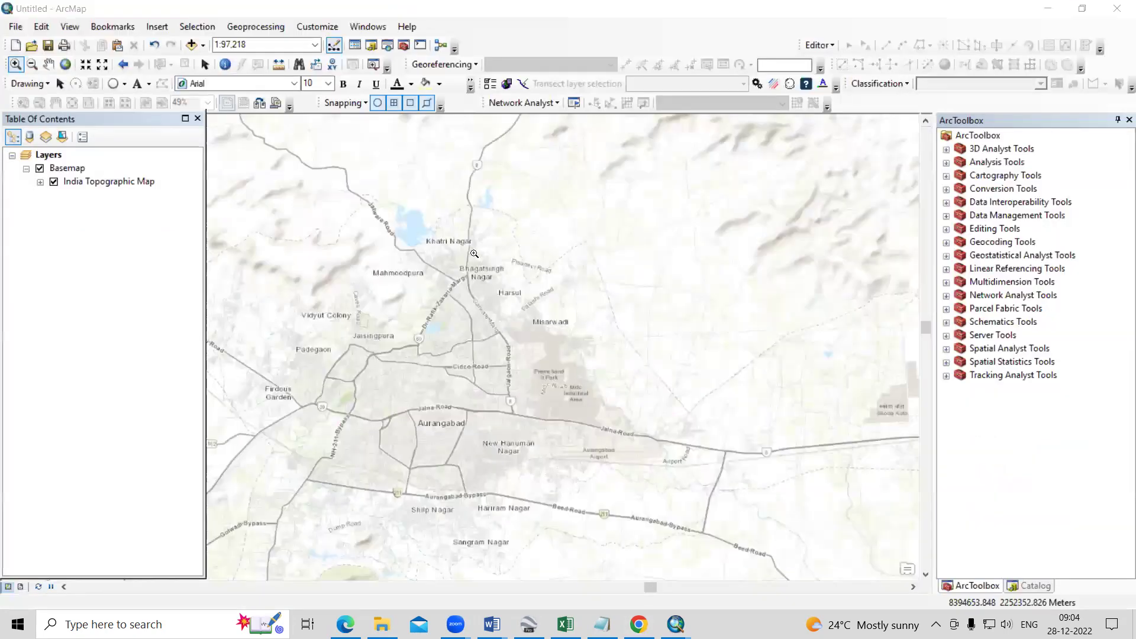
Insert the downloaded red heart picture and shrink it near Aurangabad's city centre
{"action": "left_click", "coordinate": [164, 35]}
{"action": "left_click", "coordinate": [189, 196]}
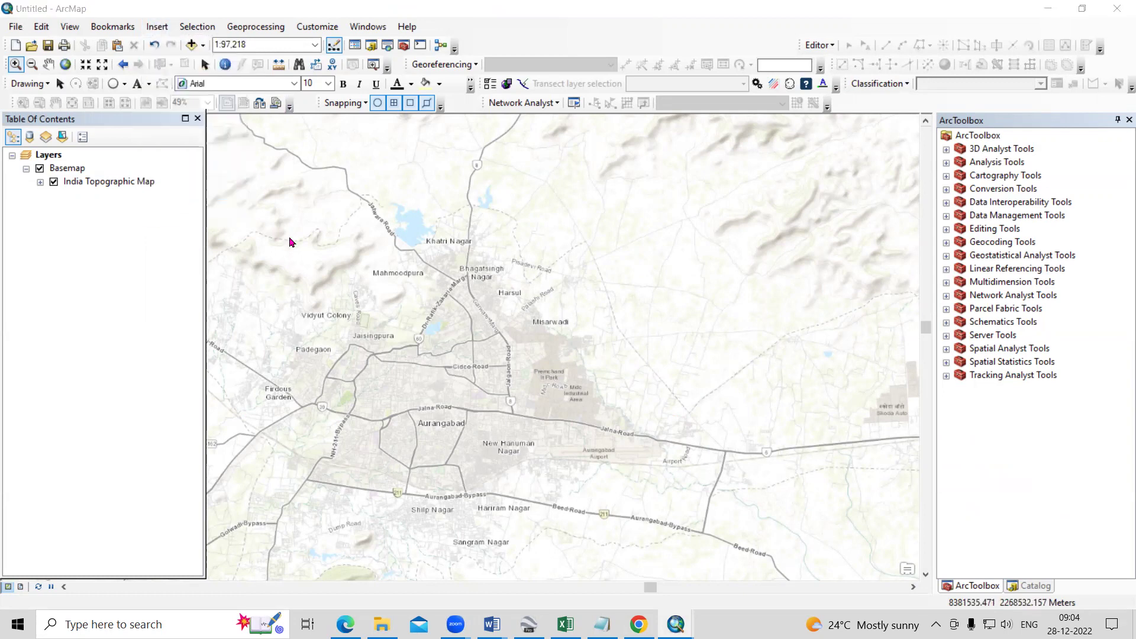
{"action": "left_click", "coordinate": [477, 254]}
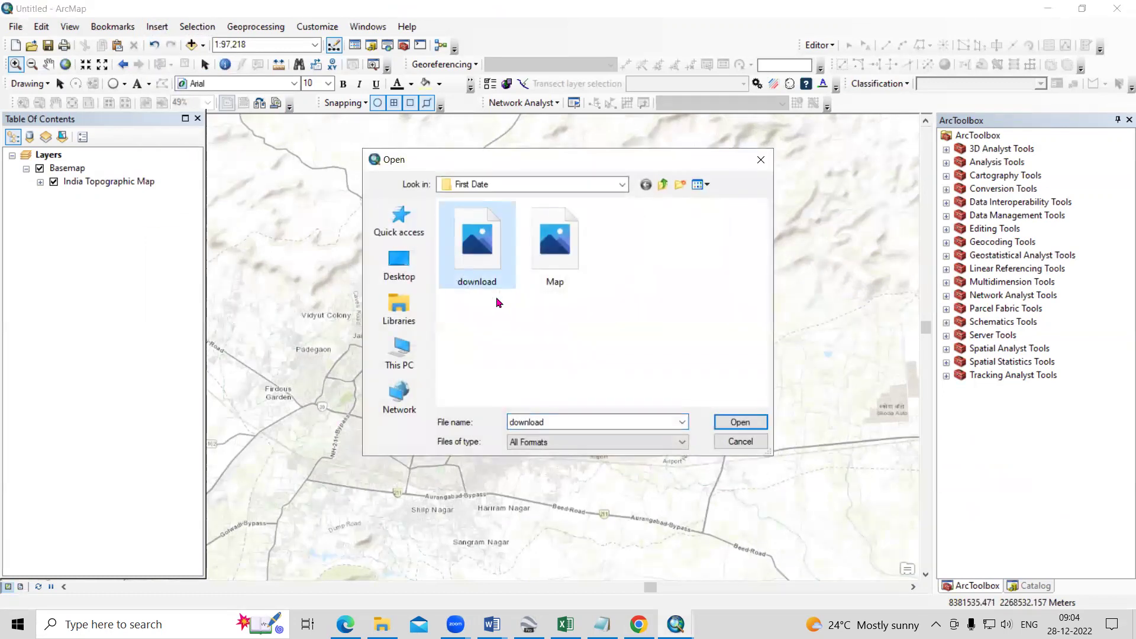
{"action": "left_click", "coordinate": [740, 422]}
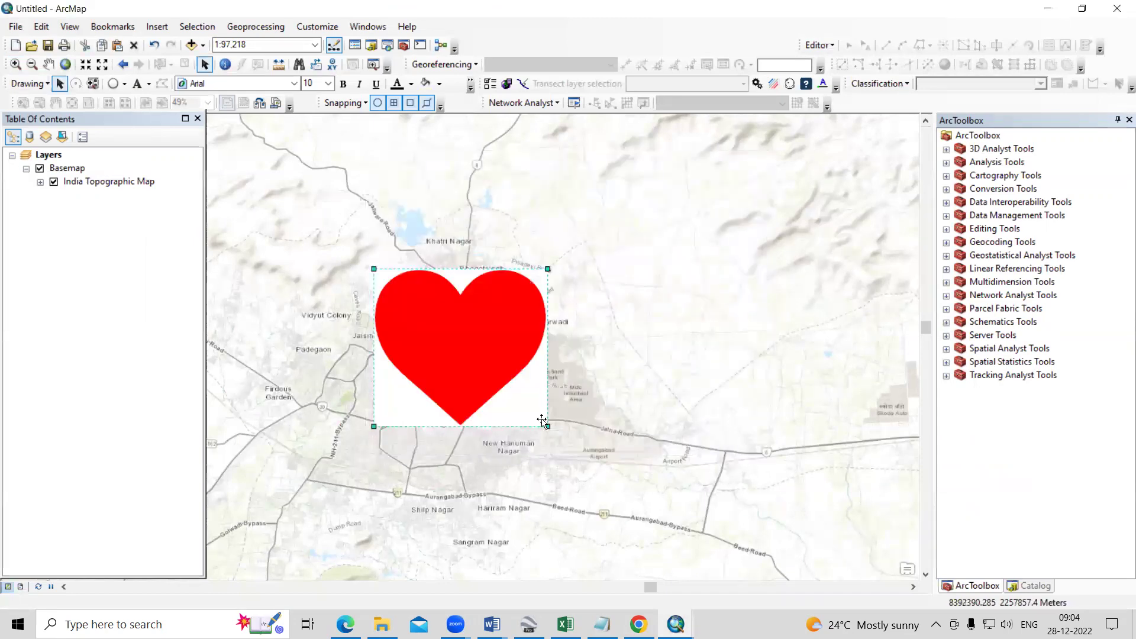
{"action": "left_click_drag", "start_coordinate": [545, 424], "coordinate": [463, 349]}
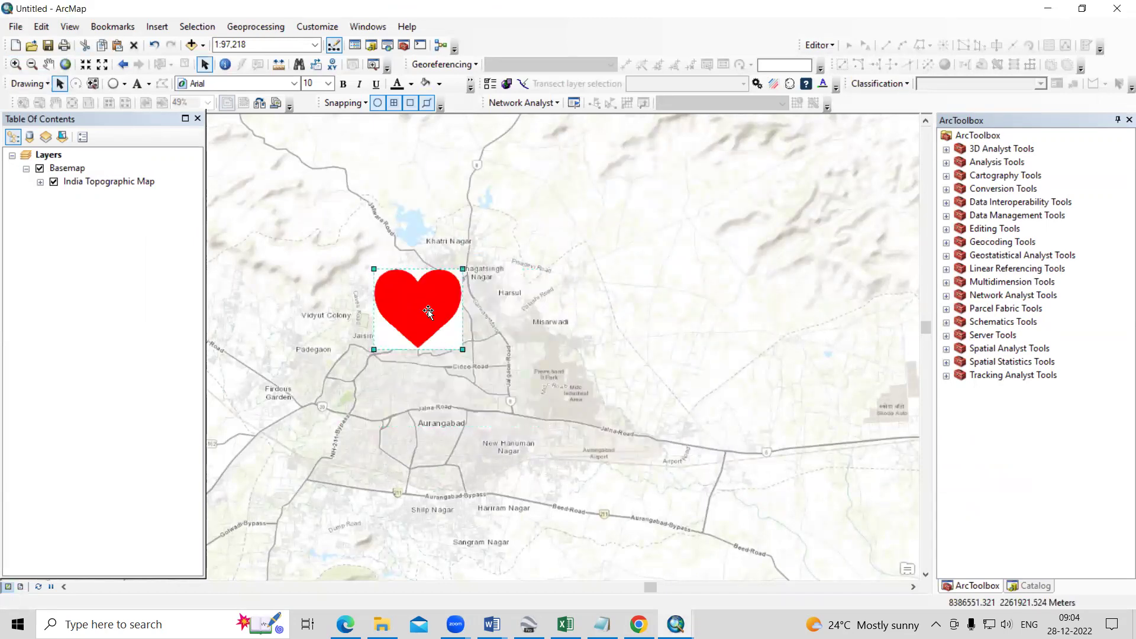
{"action": "left_click_drag", "start_coordinate": [428, 310], "coordinate": [514, 356]}
{"action": "left_click_drag", "start_coordinate": [556, 401], "coordinate": [526, 374]}
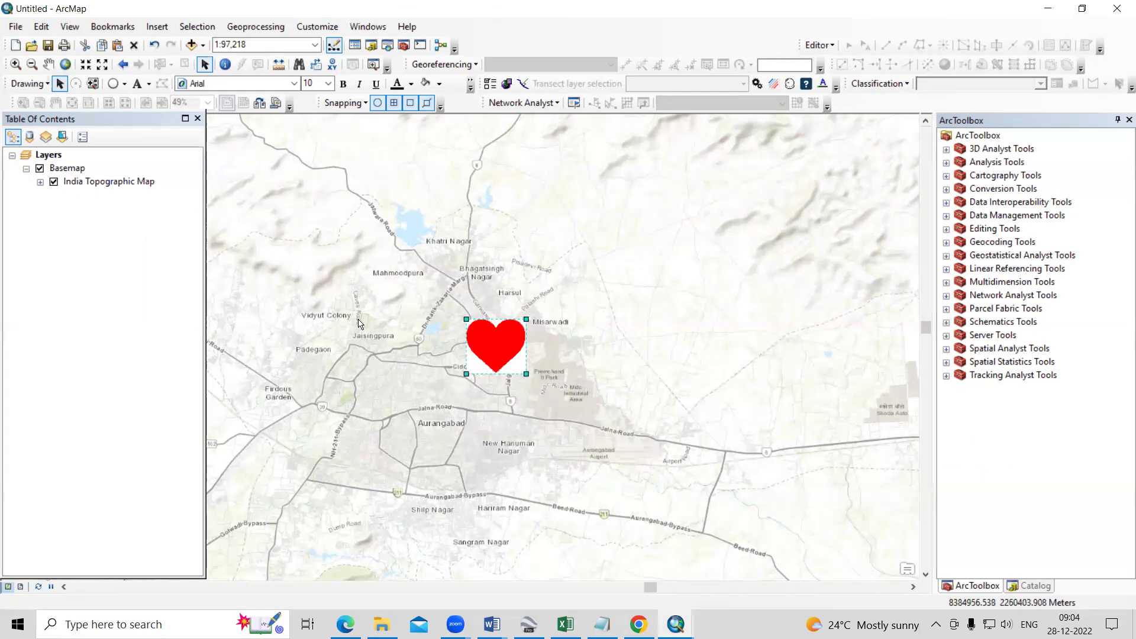
Draw a circle around the red heart with the Draw toolbar's Circle tool
{"action": "right_click", "coordinate": [514, 46]}
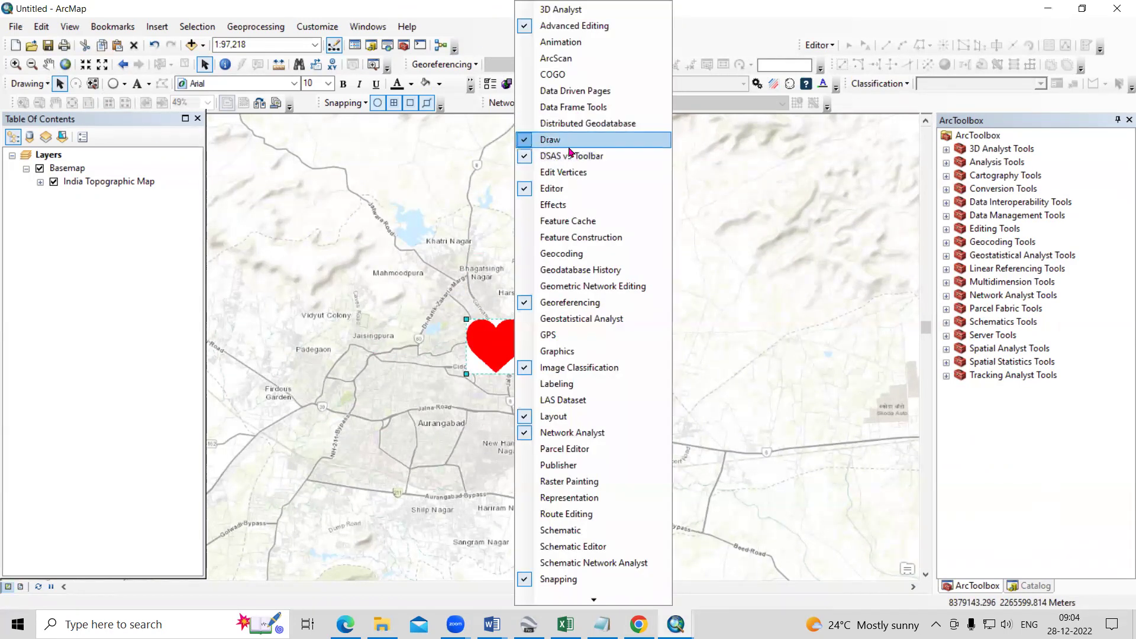
{"action": "left_click", "coordinate": [38, 85]}
{"action": "left_click", "coordinate": [148, 84]}
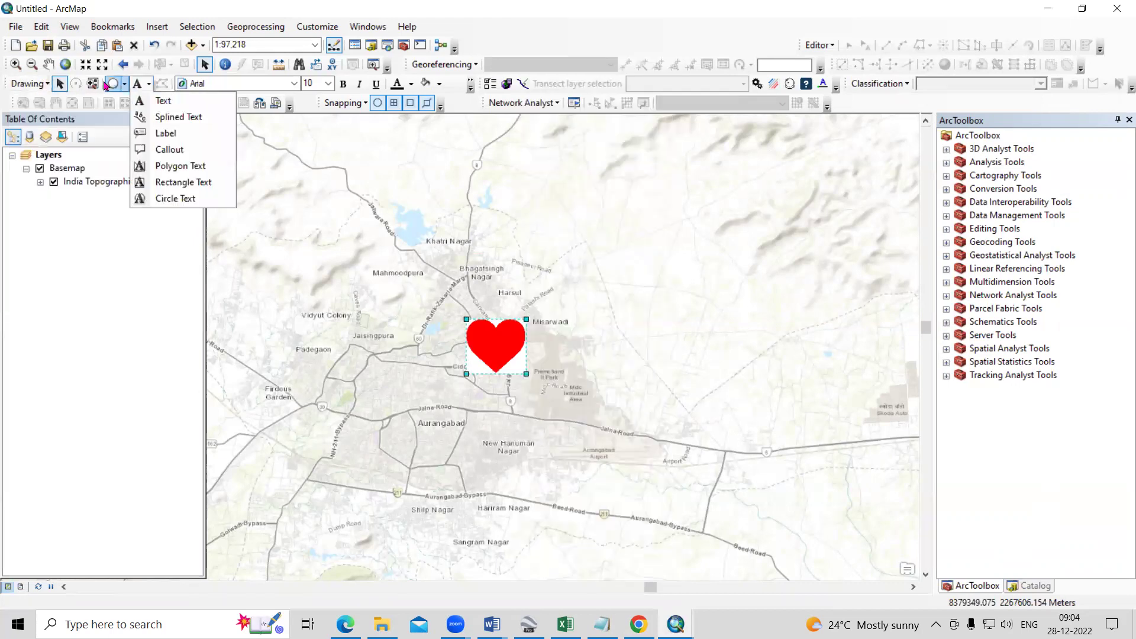
{"action": "left_click", "coordinate": [124, 84]}
{"action": "left_click", "coordinate": [124, 83]}
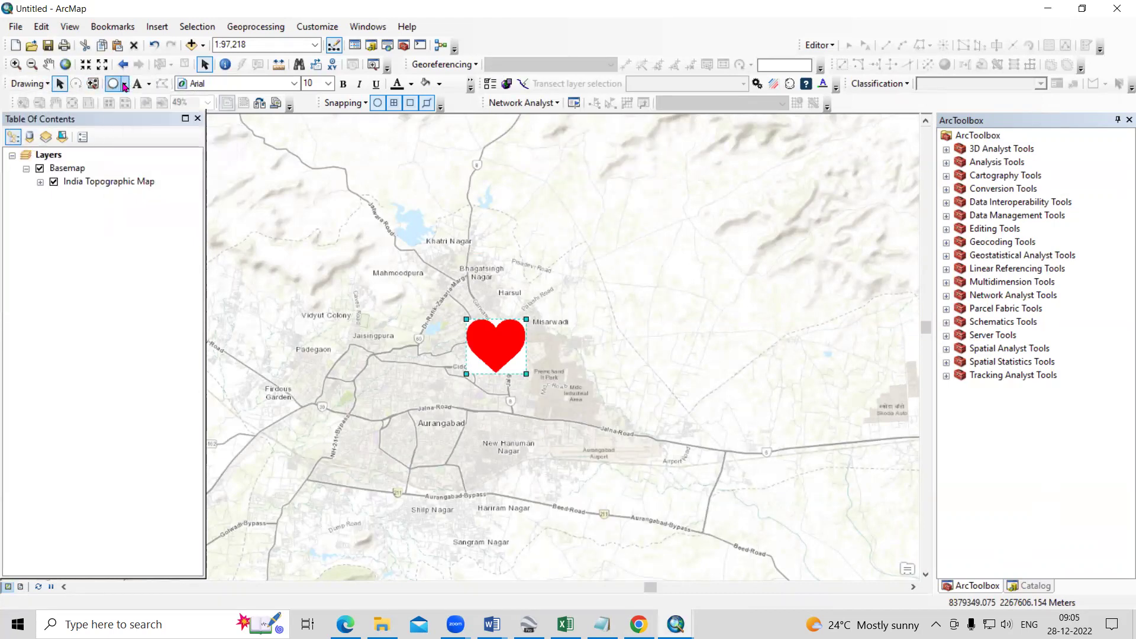
{"action": "left_click", "coordinate": [125, 83]}
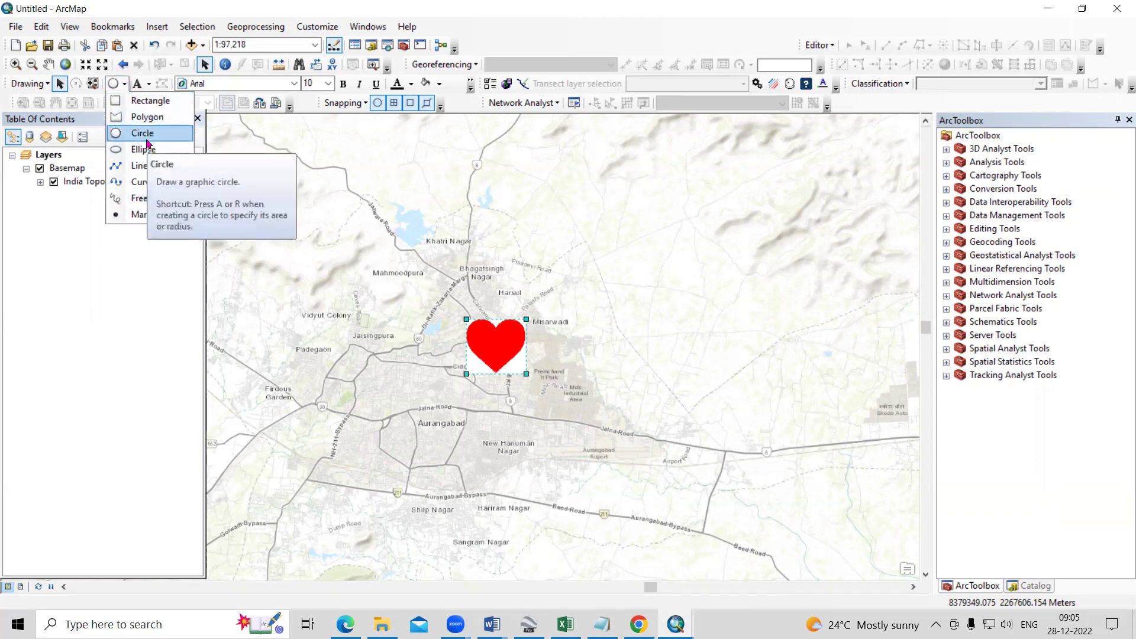
{"action": "left_click", "coordinate": [142, 134]}
{"action": "left_click_drag", "start_coordinate": [492, 338], "coordinate": [621, 469]}
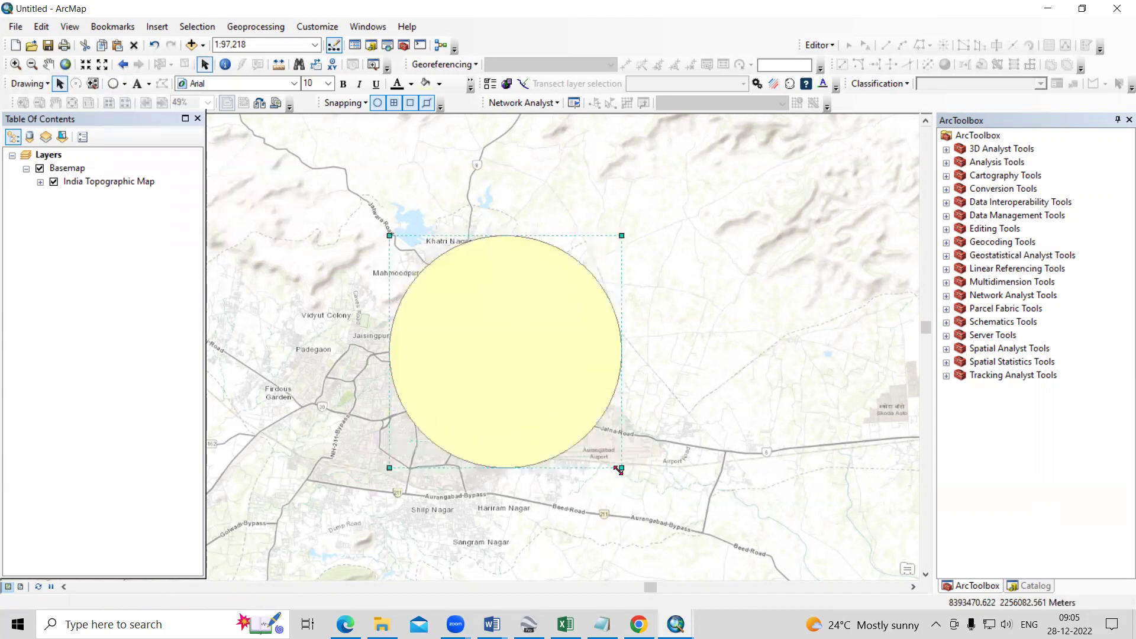
Make the circle hollow with a width-2 black outline and centre it on the heart
{"action": "right_click", "coordinate": [505, 337]}
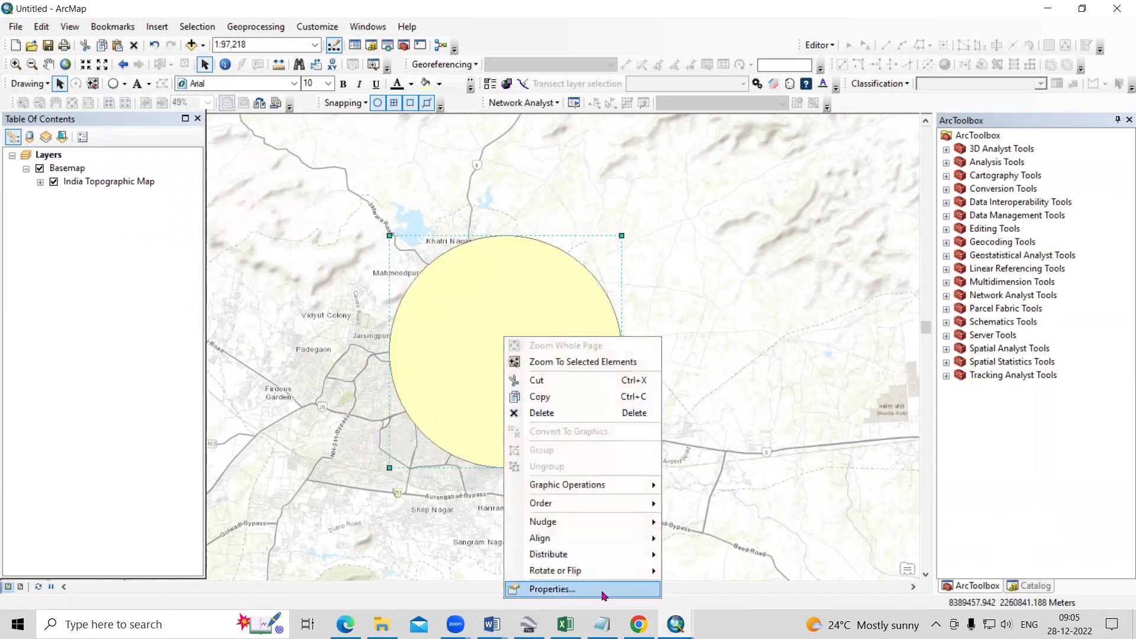
{"action": "left_click", "coordinate": [604, 590]}
{"action": "left_click", "coordinate": [635, 323]}
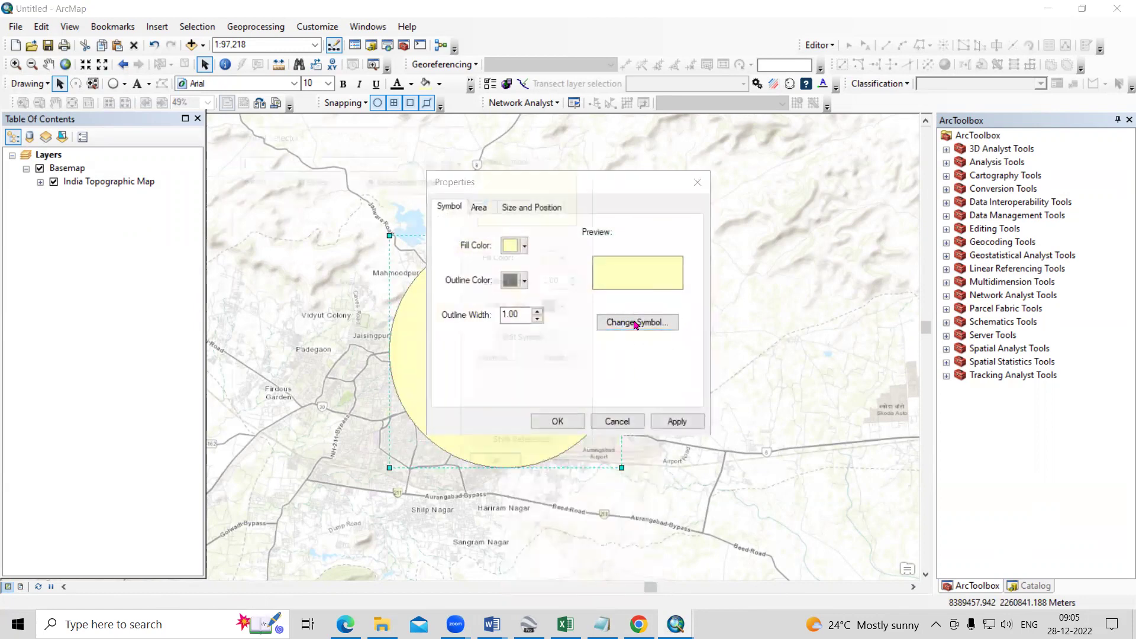
{"action": "left_click", "coordinate": [268, 292]}
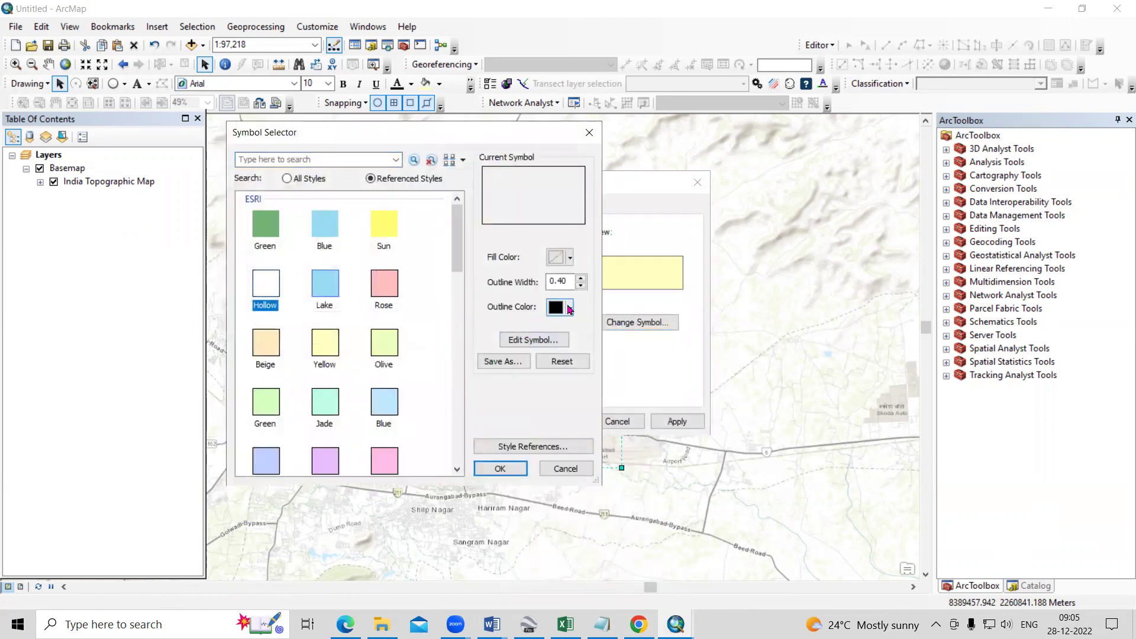
{"action": "left_click", "coordinate": [582, 280]}
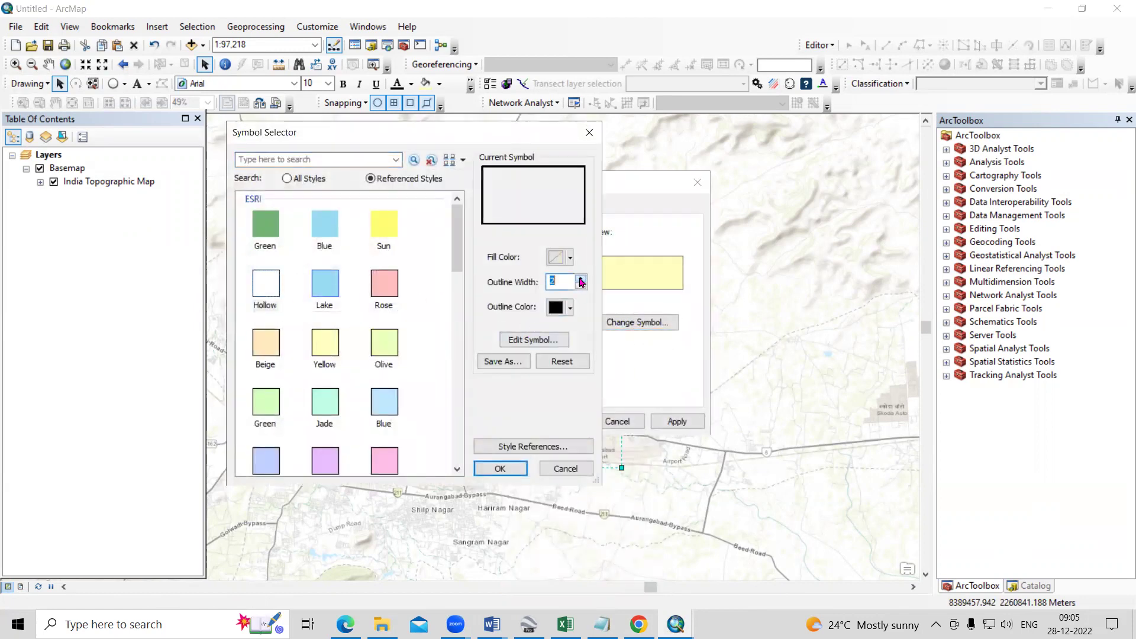
{"action": "left_click", "coordinate": [501, 469]}
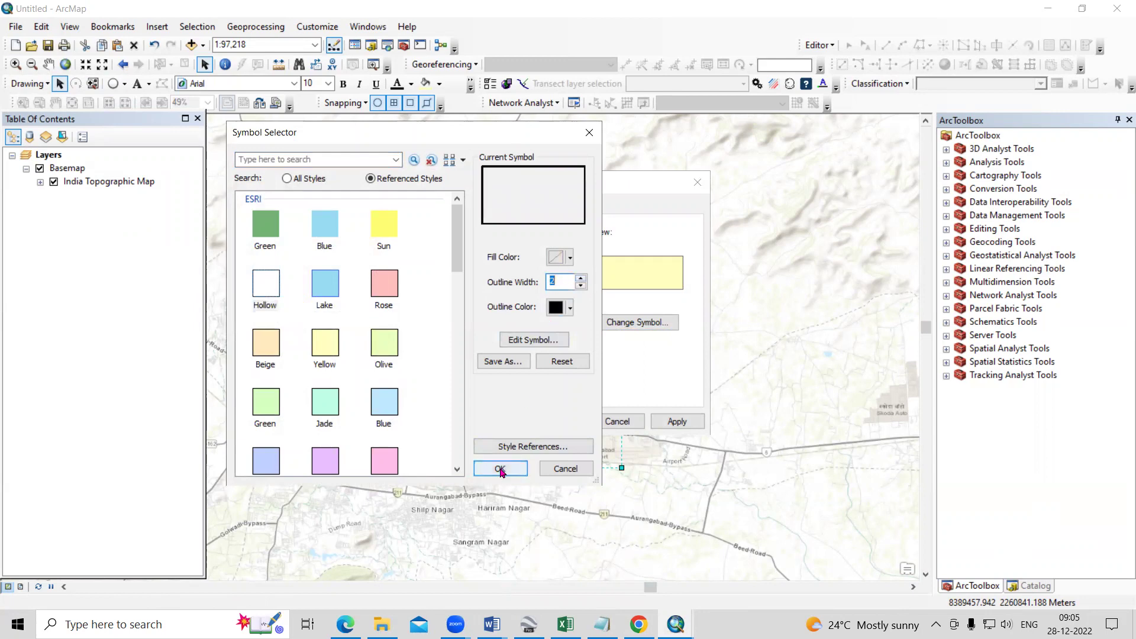
{"action": "left_click", "coordinate": [675, 421]}
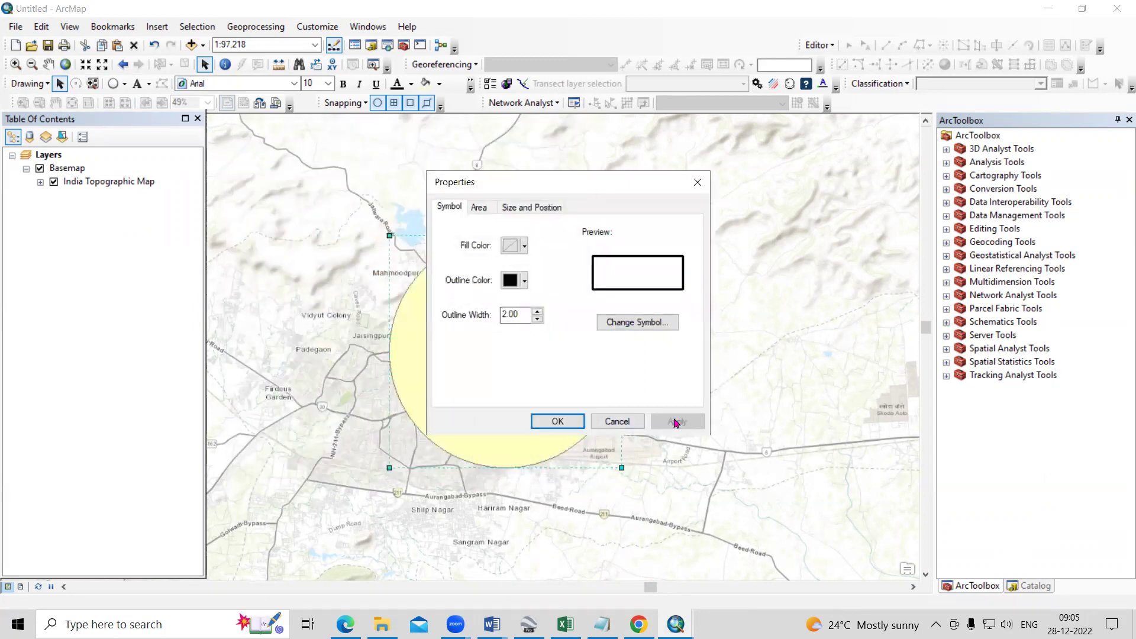
{"action": "left_click", "coordinate": [557, 421]}
{"action": "left_click_drag", "start_coordinate": [500, 349], "coordinate": [499, 340]}
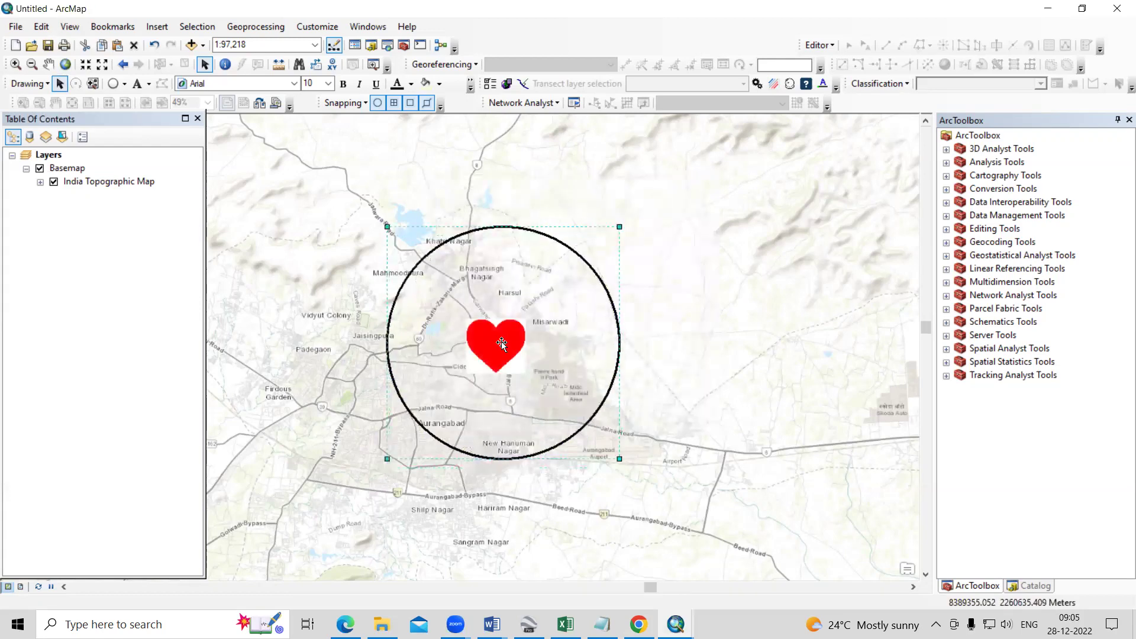
Switch to layout view and zoom the map frame to about 1:55,892 around the circled heart
{"action": "left_click", "coordinate": [22, 588]}
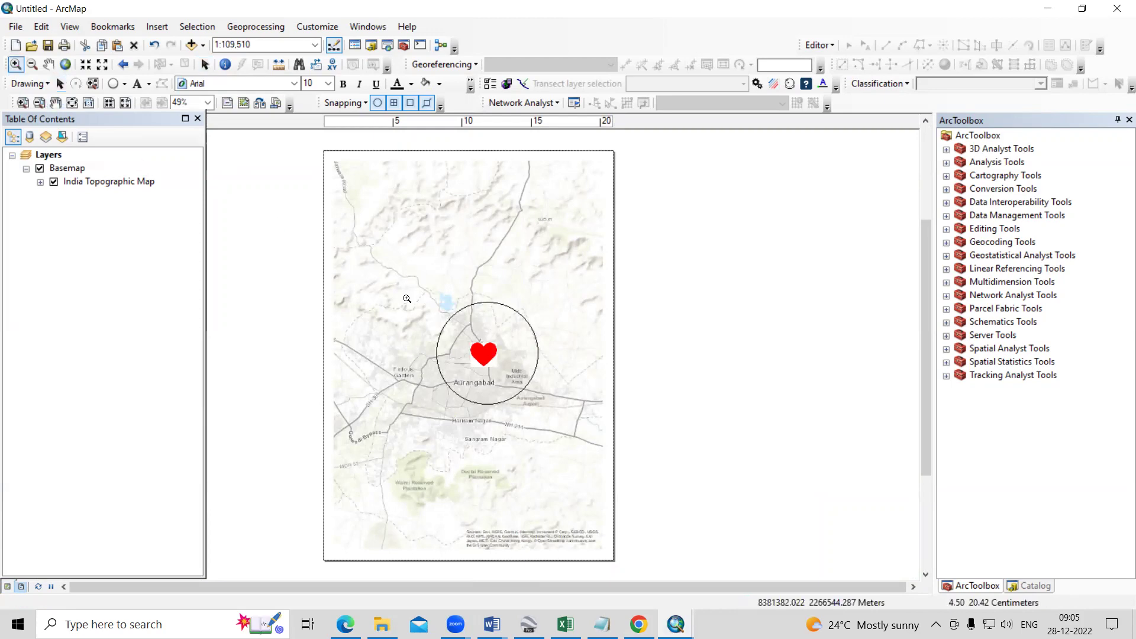
{"action": "left_click", "coordinate": [482, 351]}
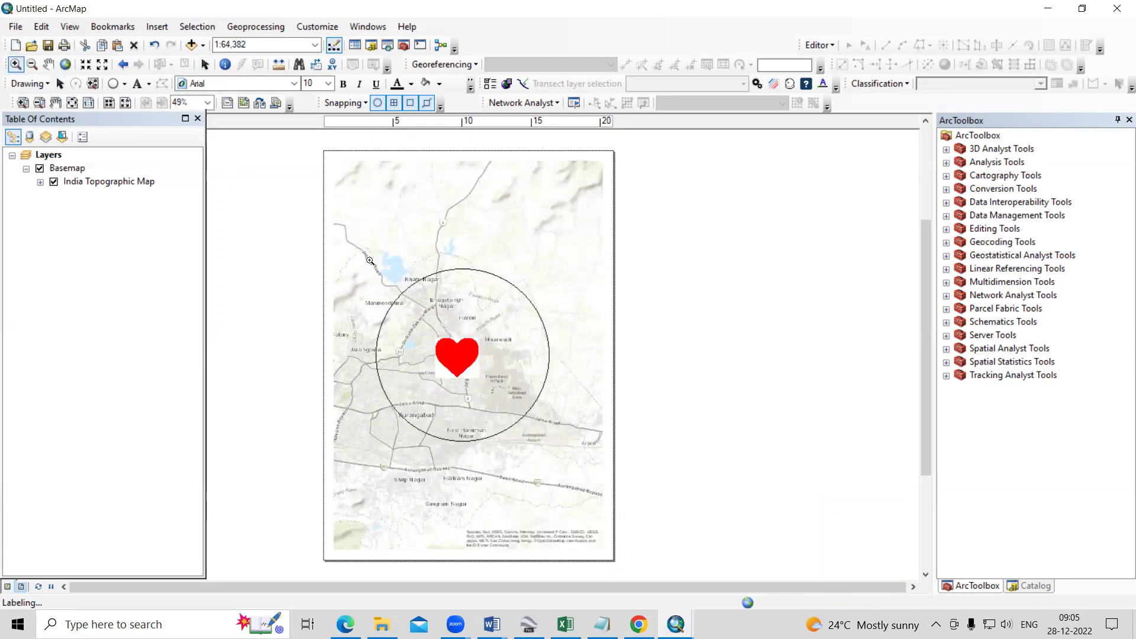
{"action": "left_click_drag", "start_coordinate": [352, 242], "coordinate": [589, 479]}
{"action": "left_click", "coordinate": [205, 64]}
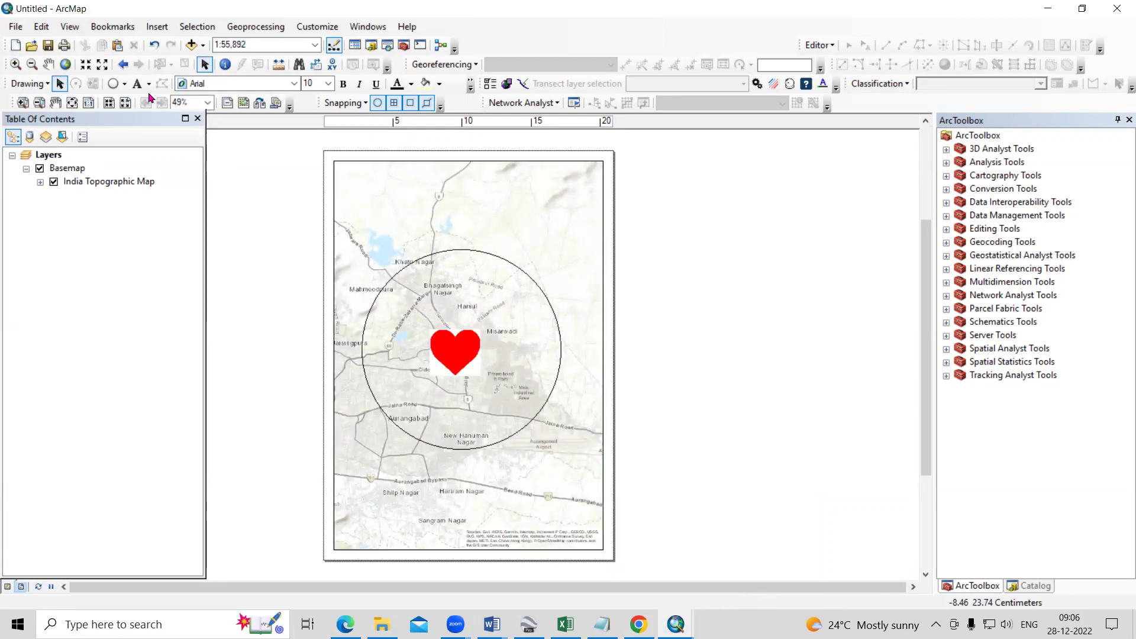
Insert a map title reading 'My First Date Map'
{"action": "left_click", "coordinate": [155, 28]}
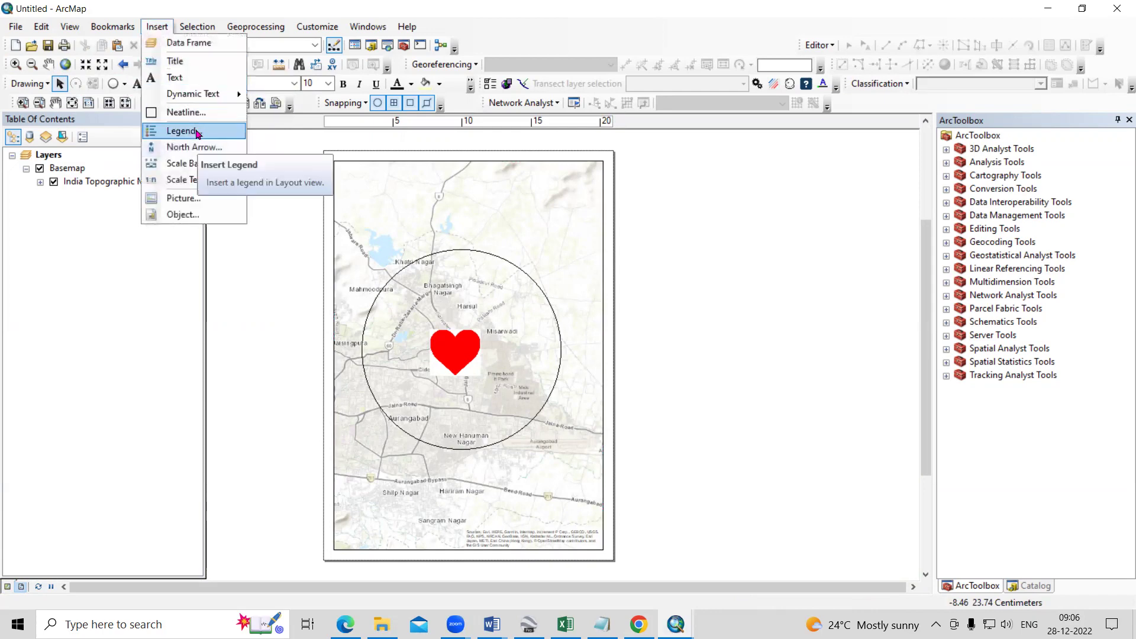
{"action": "left_click", "coordinate": [188, 61]}
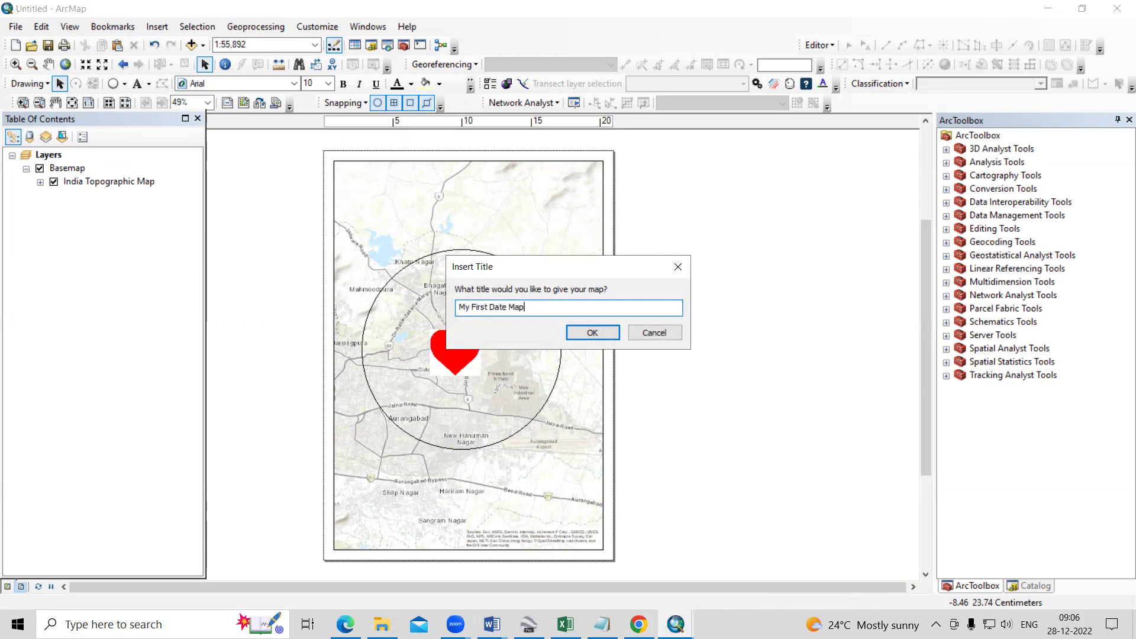
{"action": "left_click_drag", "start_coordinate": [524, 305], "coordinate": [265, 306]}
{"action": "key", "text": "ctrl+c"}
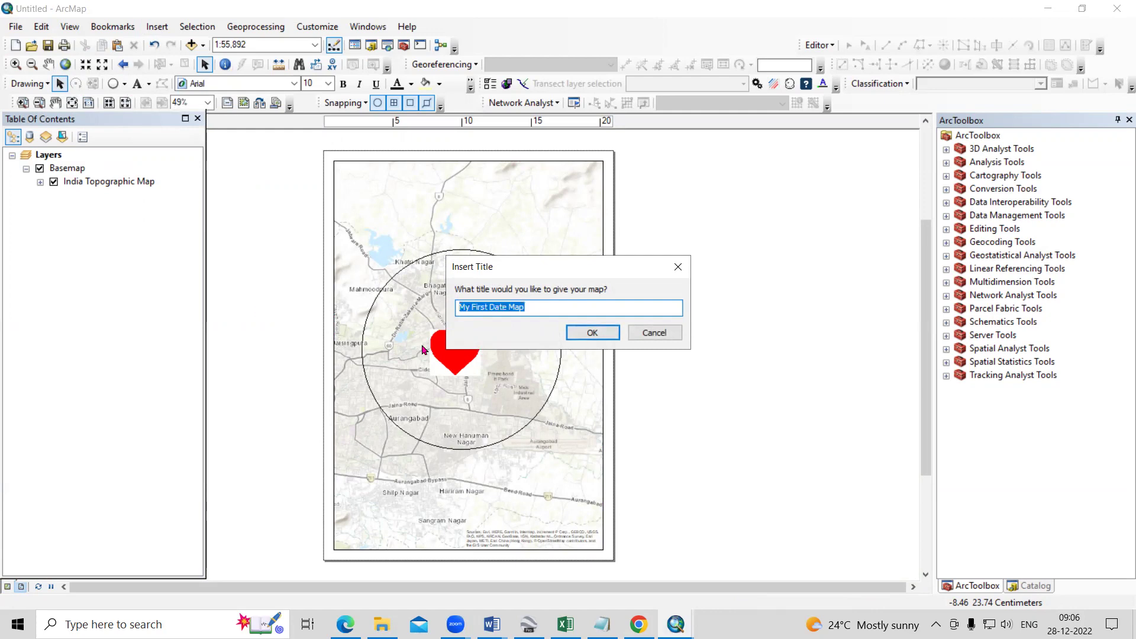
Place the title as plain text 'My First Date Map' and give it the Bauhaus 93 font
{"action": "left_click", "coordinate": [591, 332]}
{"action": "right_click", "coordinate": [460, 195]}
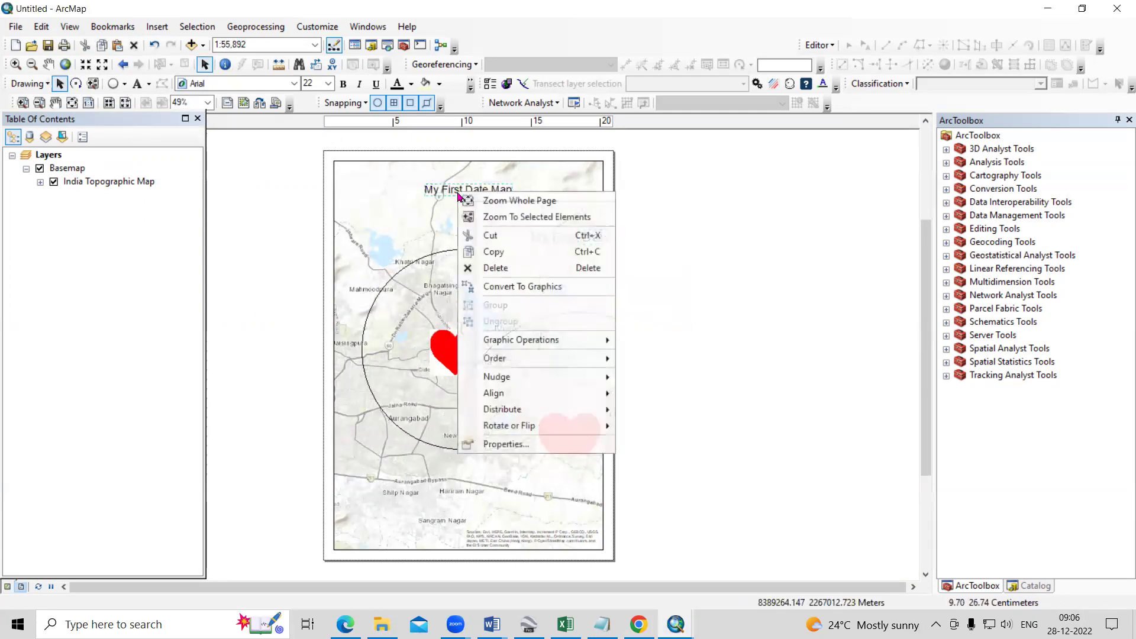
{"action": "left_click", "coordinate": [563, 445]}
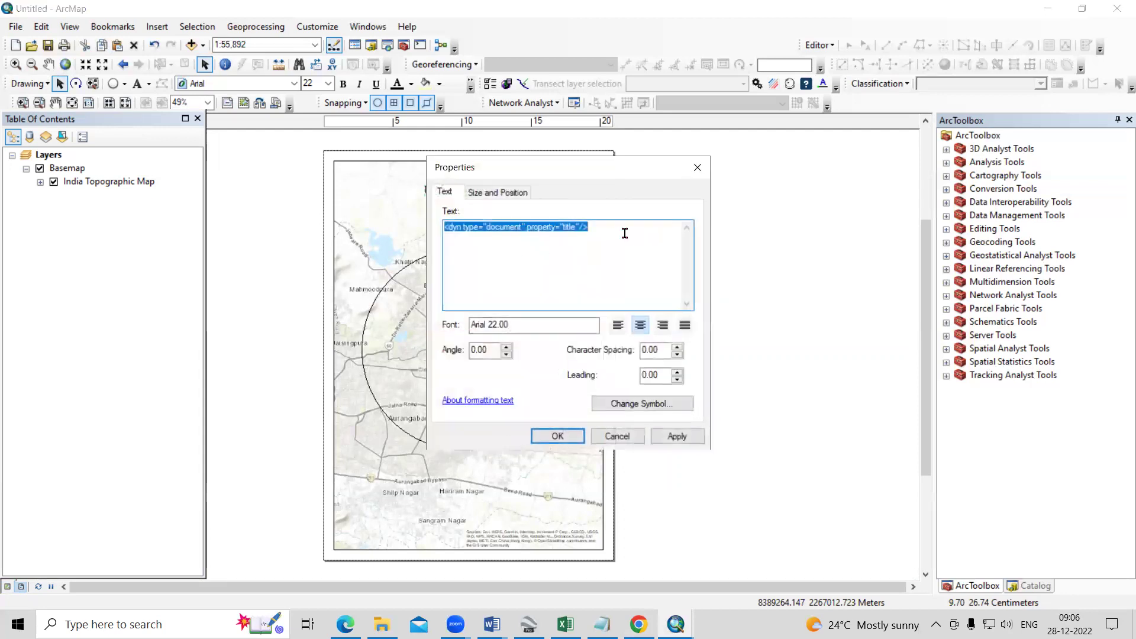
{"action": "key", "text": "ctrl+v"}
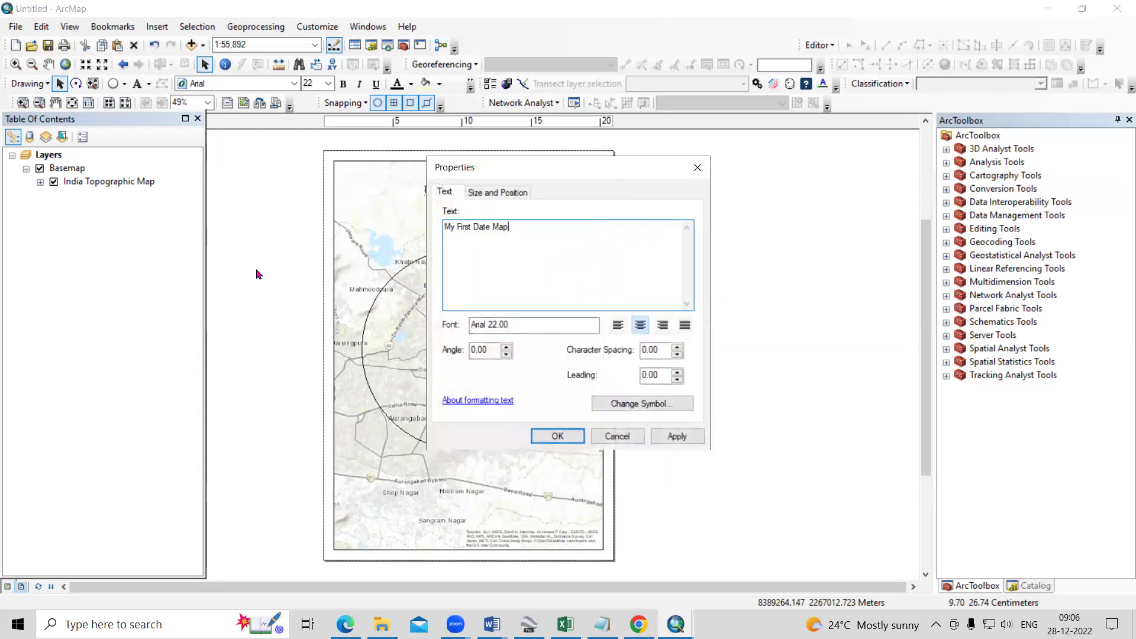
{"action": "left_click", "coordinate": [636, 408]}
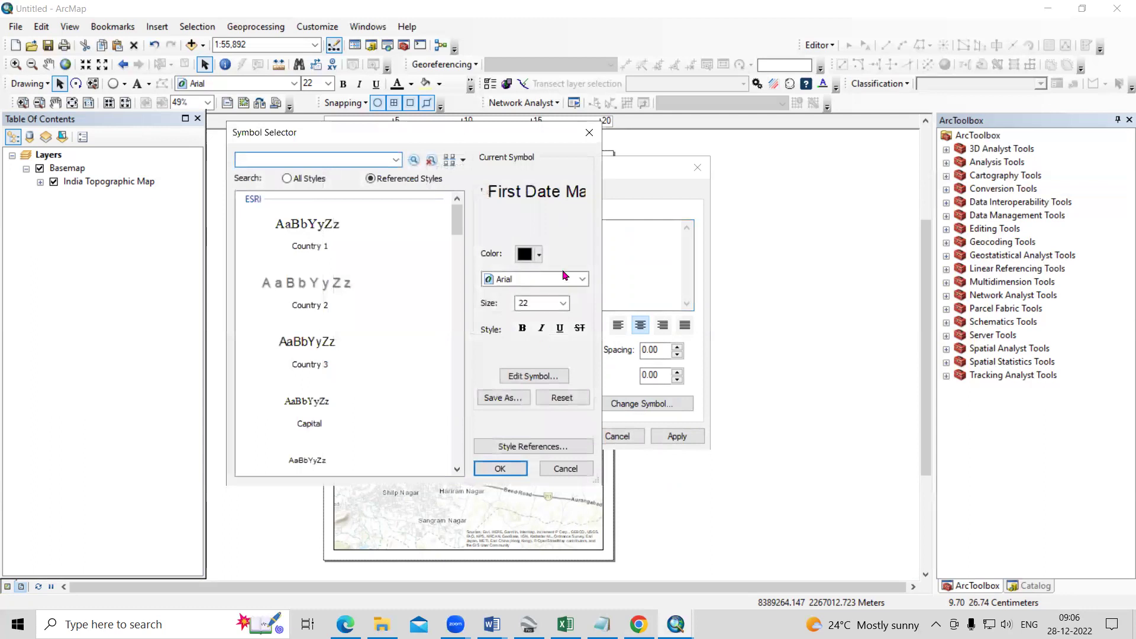
{"action": "left_click", "coordinate": [573, 278]}
{"action": "scroll", "coordinate": [558, 346], "scroll_direction": "down", "scroll_amount": 2}
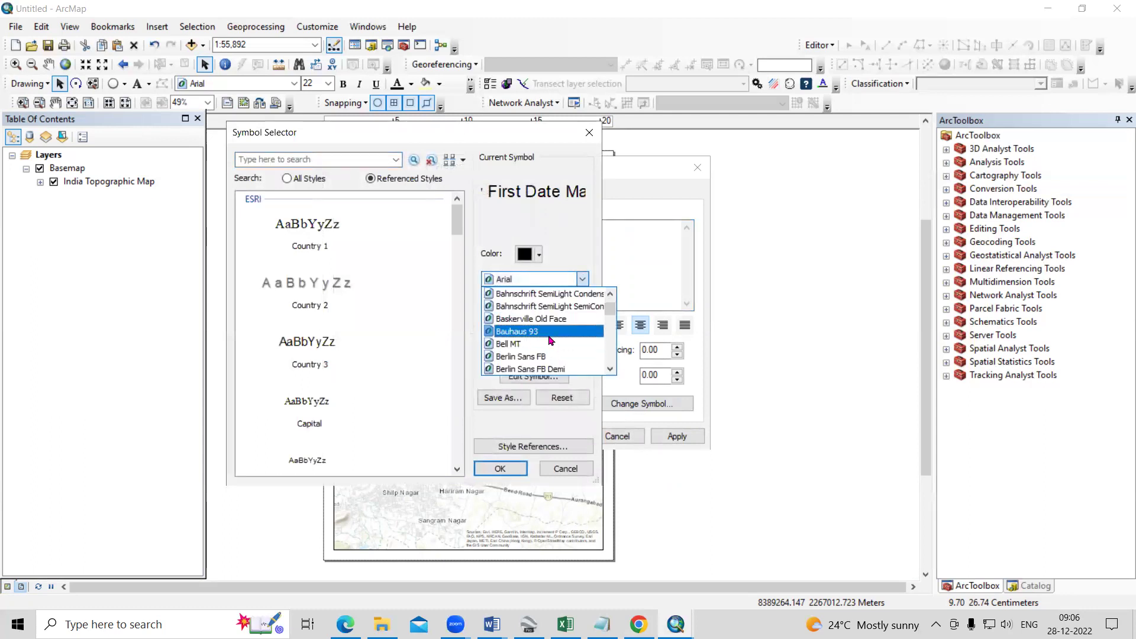
{"action": "left_click", "coordinate": [556, 344]}
Make the title size 28 and magenta, and apply the styling
{"action": "left_click", "coordinate": [562, 303]}
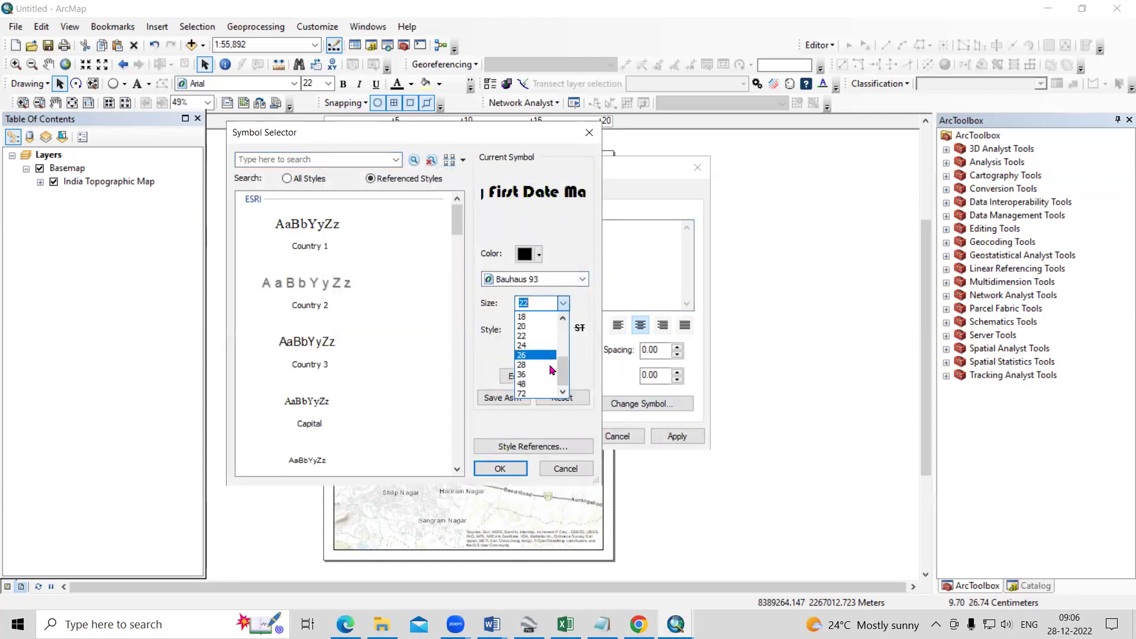
{"action": "left_click", "coordinate": [540, 385]}
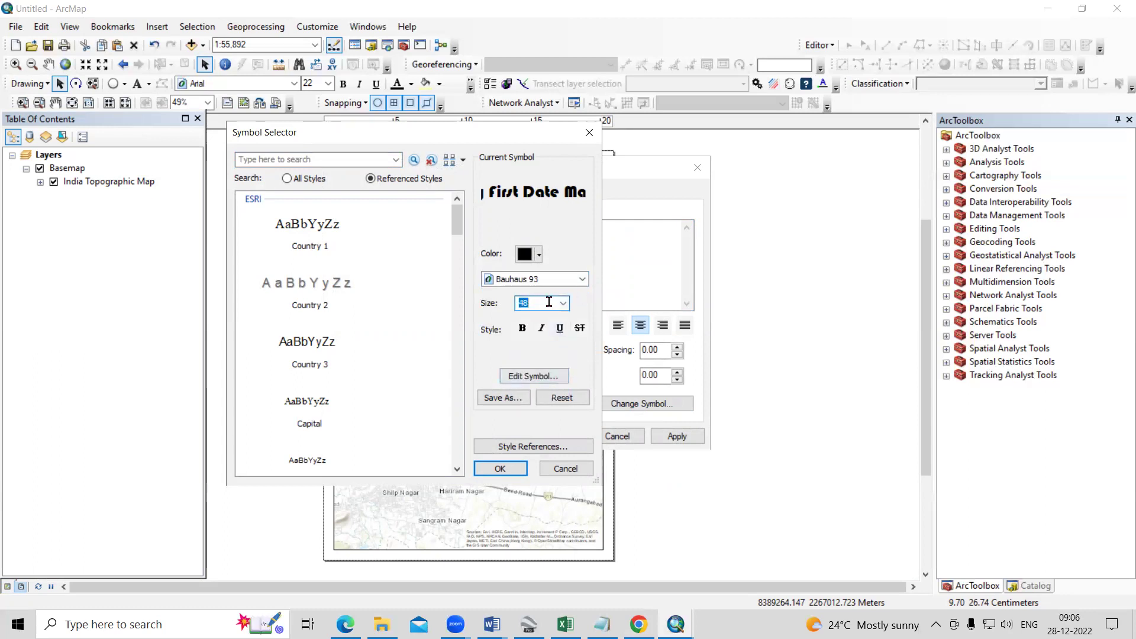
{"action": "left_click", "coordinate": [562, 303]}
{"action": "left_click", "coordinate": [563, 303]}
{"action": "left_click", "coordinate": [527, 254]}
{"action": "left_click", "coordinate": [668, 361]}
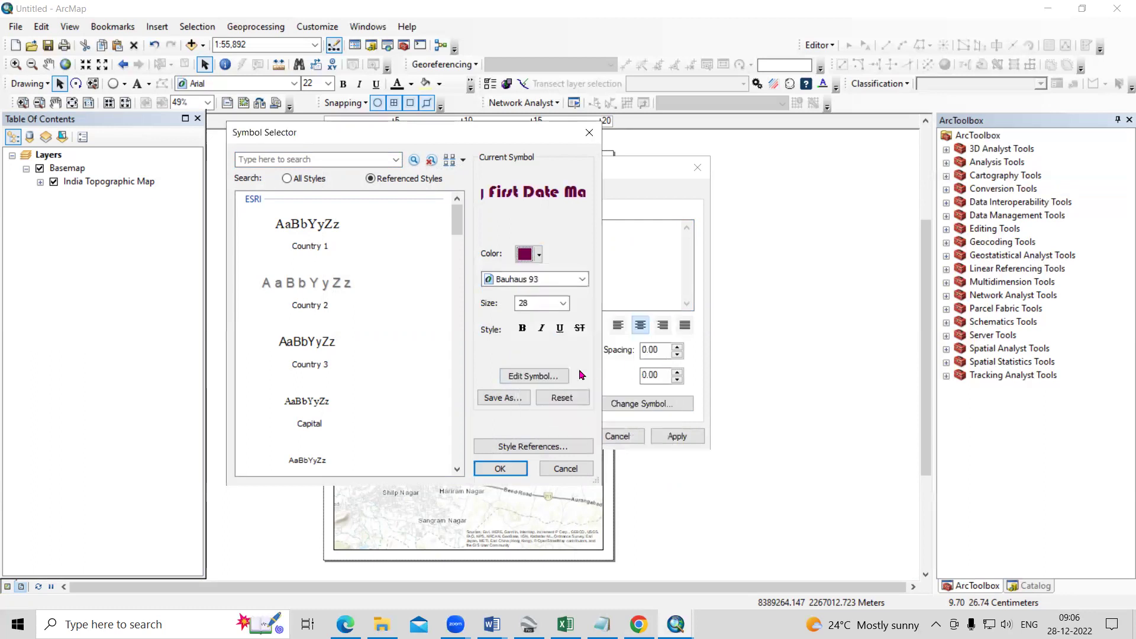
{"action": "left_click", "coordinate": [504, 468]}
{"action": "left_click", "coordinate": [677, 436]}
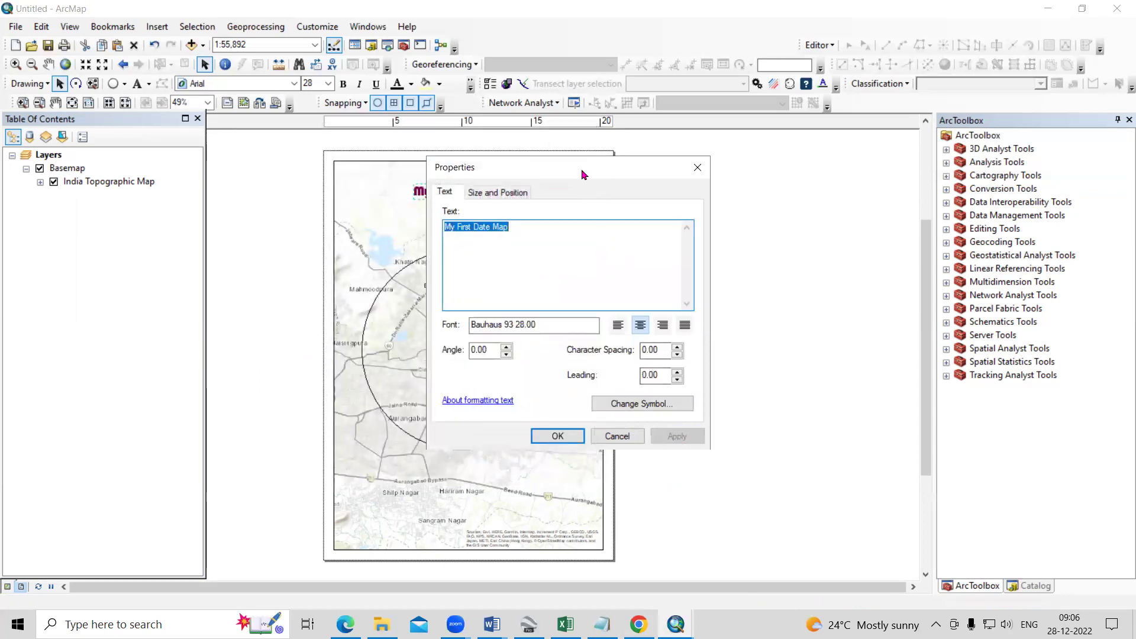
{"action": "left_click_drag", "start_coordinate": [589, 174], "coordinate": [785, 221]}
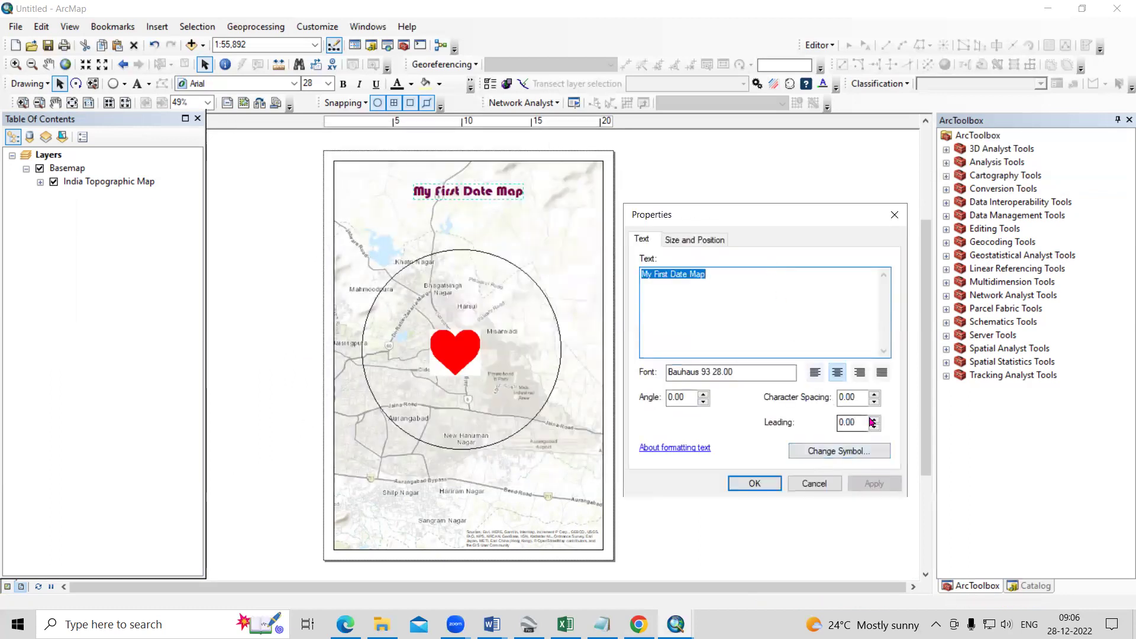
Enlarge the title text to size 48 and apply it
{"action": "left_click", "coordinate": [856, 456]}
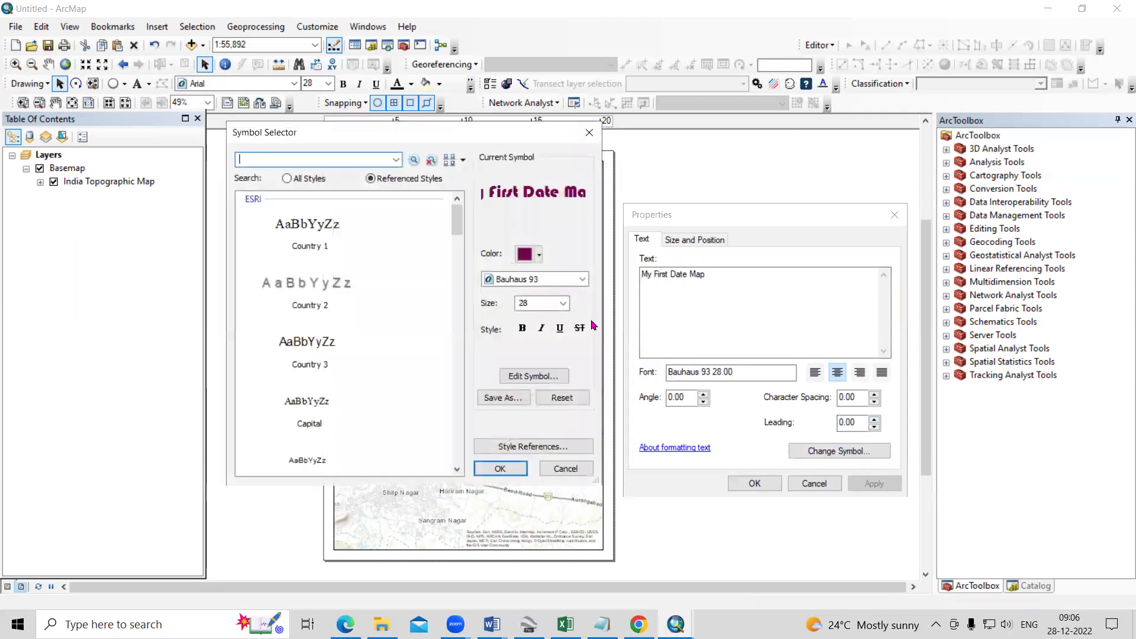
{"action": "left_click", "coordinate": [564, 304]}
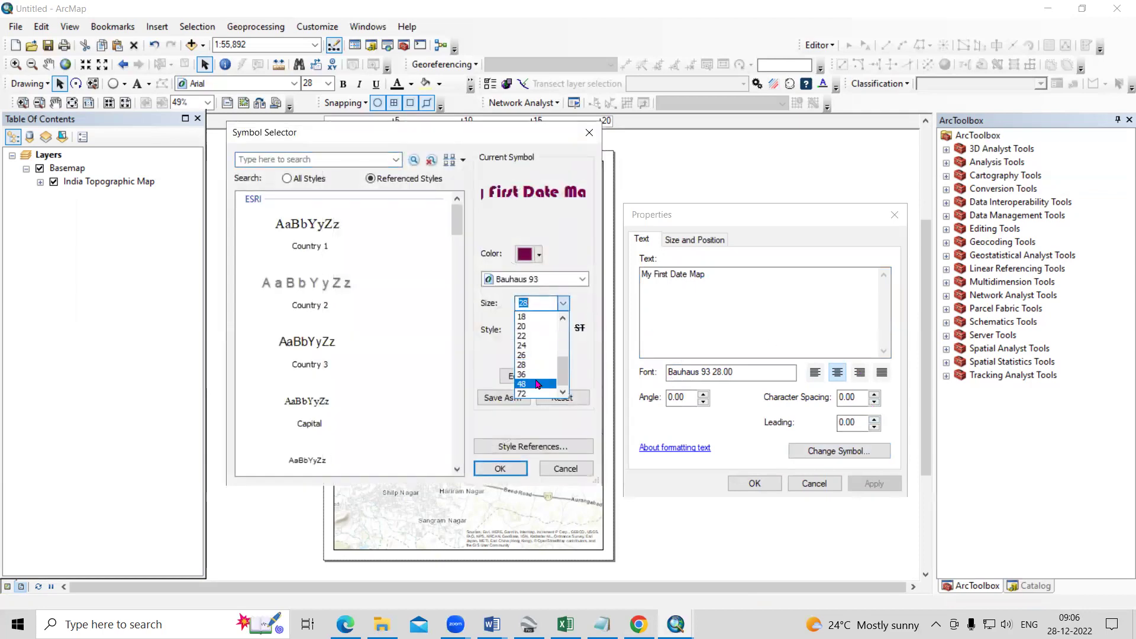
{"action": "left_click", "coordinate": [537, 384]}
{"action": "left_click", "coordinate": [502, 470]}
{"action": "left_click", "coordinate": [878, 490]}
{"action": "left_click", "coordinate": [753, 485]}
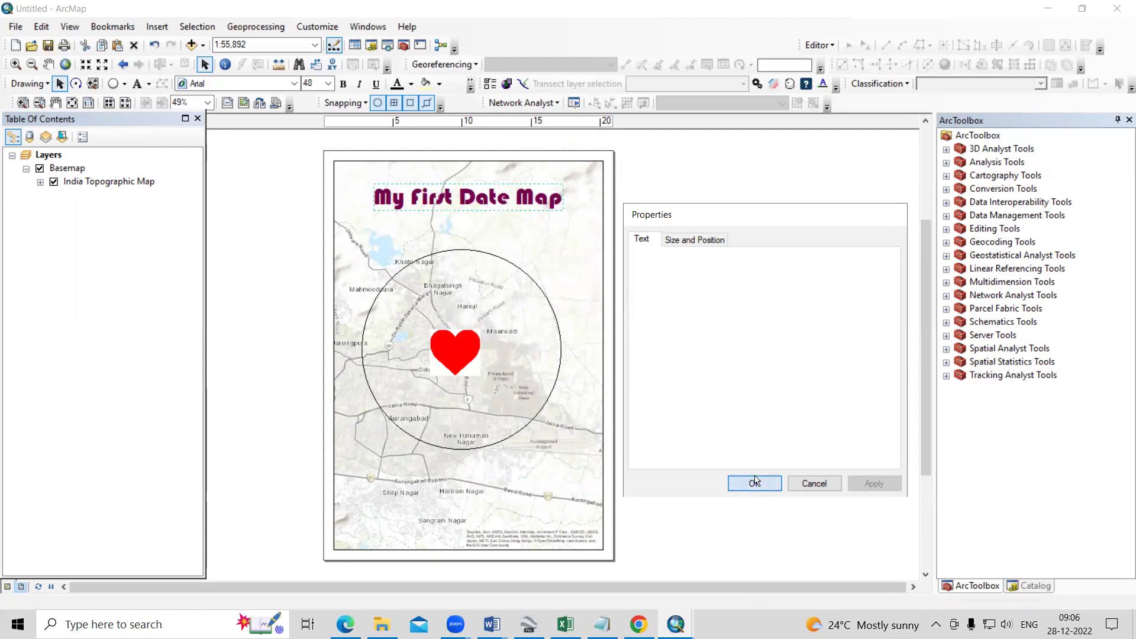
{"action": "left_click", "coordinate": [479, 377]}
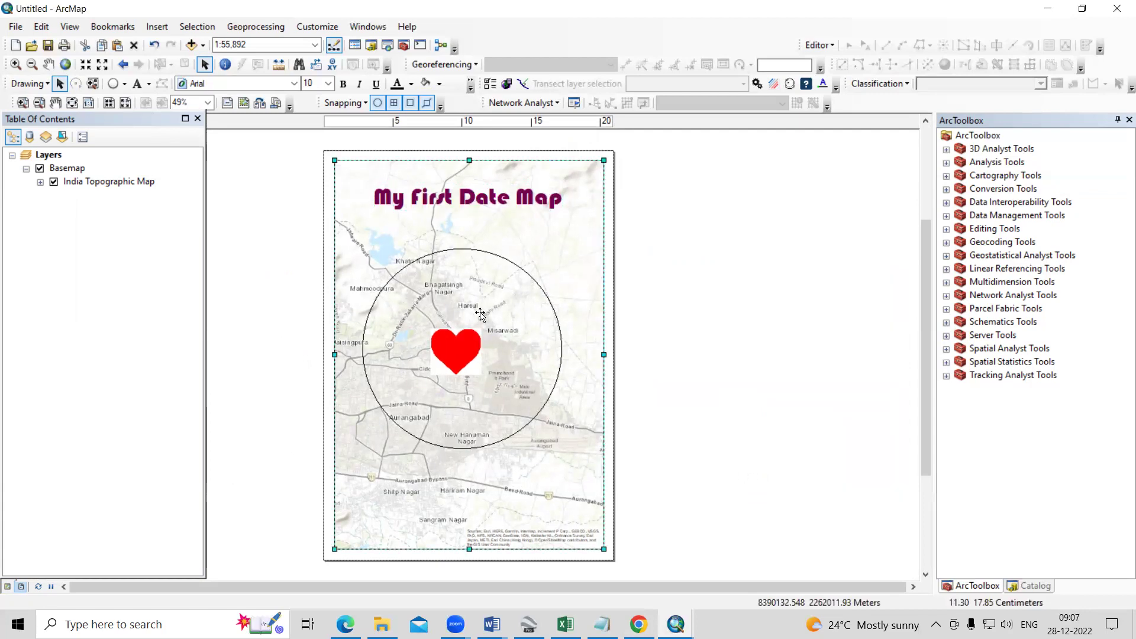
Pan the map up within the frame so the circled heart sits just below the title
{"action": "left_click", "coordinate": [51, 69]}
{"action": "left_click_drag", "start_coordinate": [493, 384], "coordinate": [493, 364]}
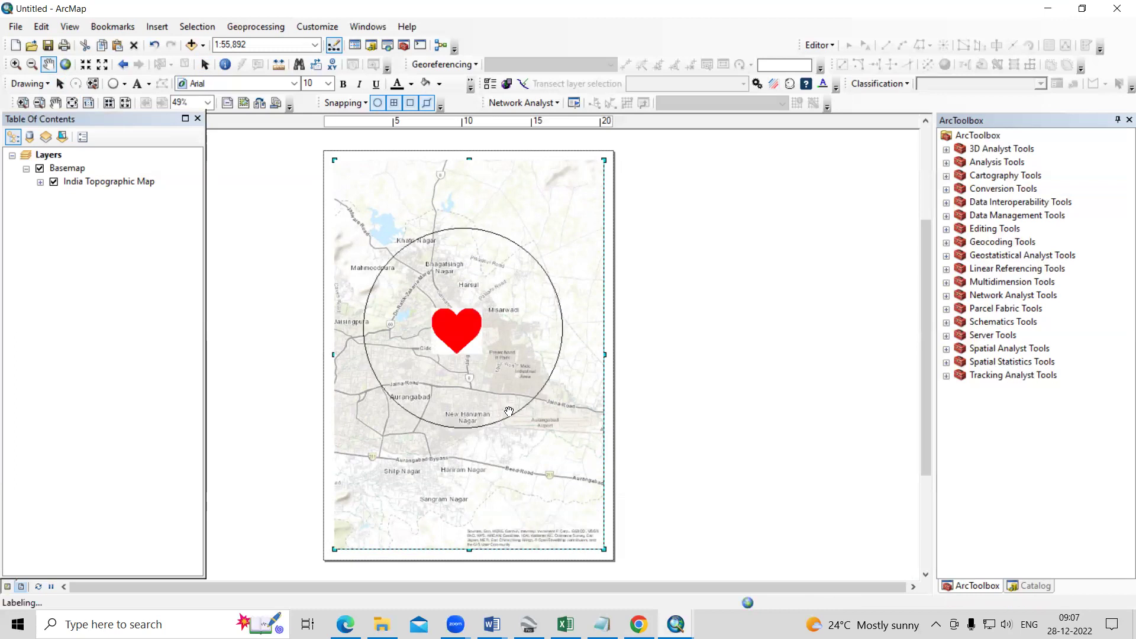
{"action": "left_click", "coordinate": [159, 30]}
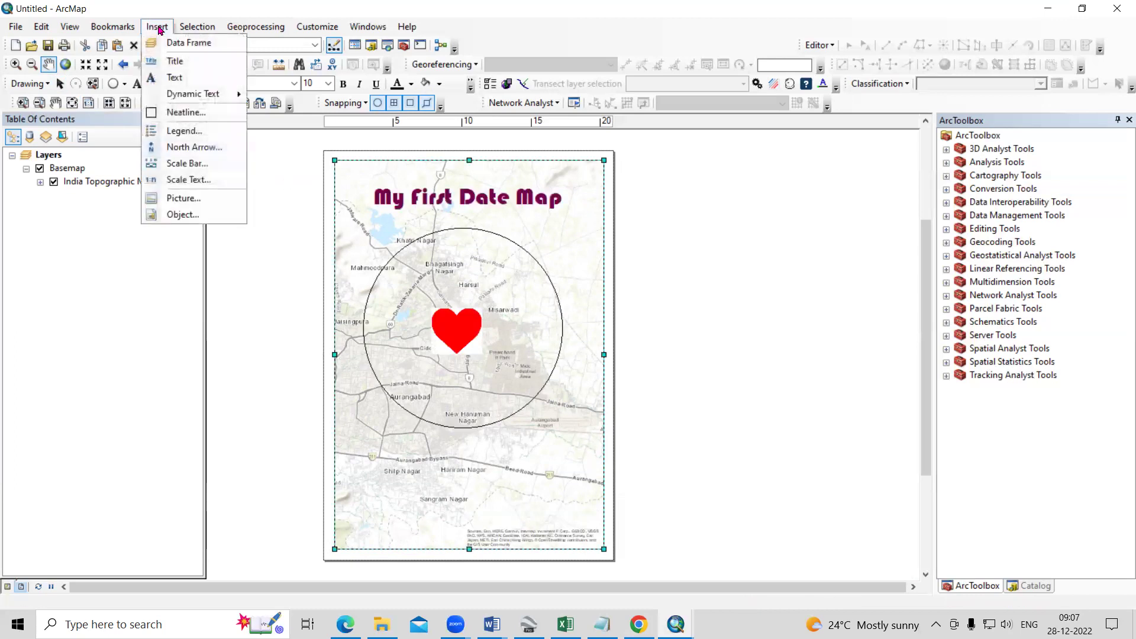
Add a new text element for the couple's names and colour it dark magenta
{"action": "left_click", "coordinate": [175, 79]}
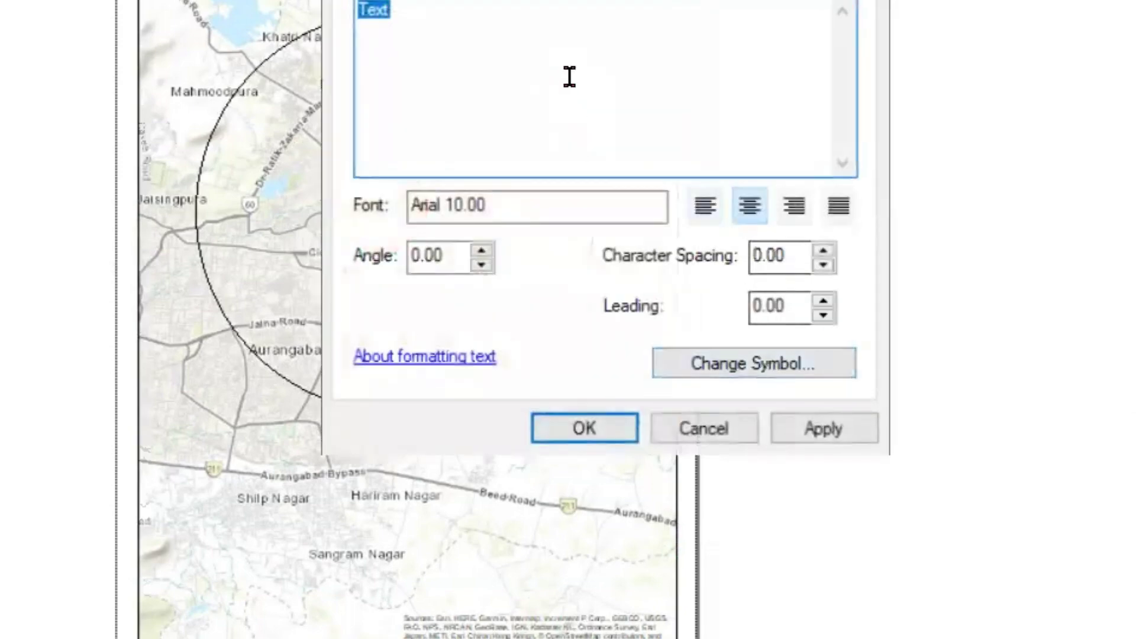
{"action": "key", "text": "BackSpace"}
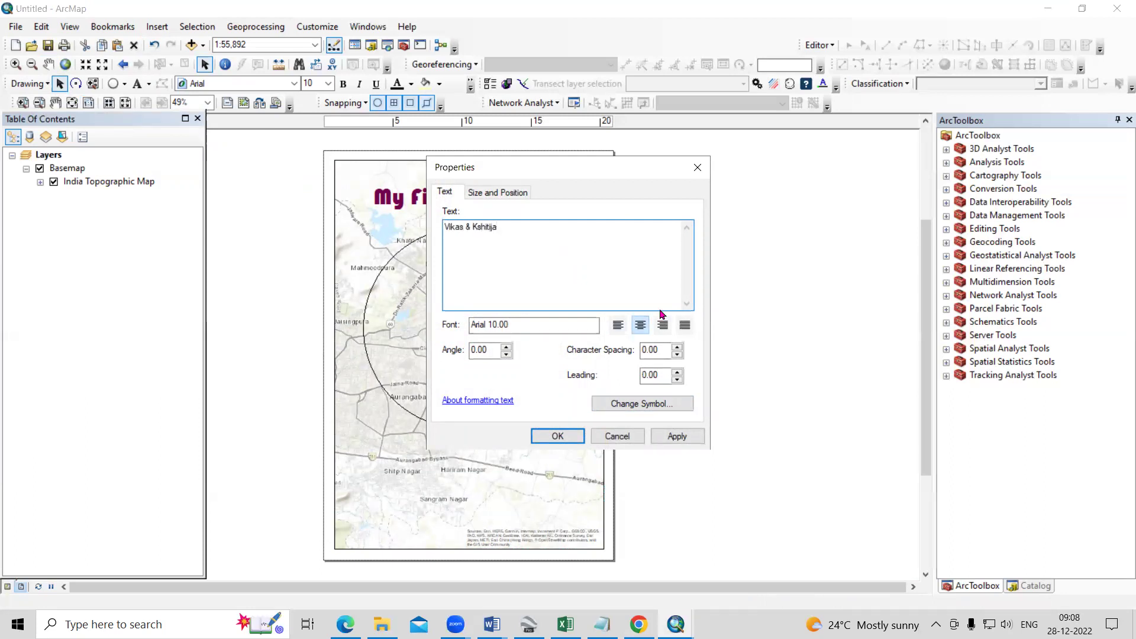
{"action": "left_click", "coordinate": [638, 406]}
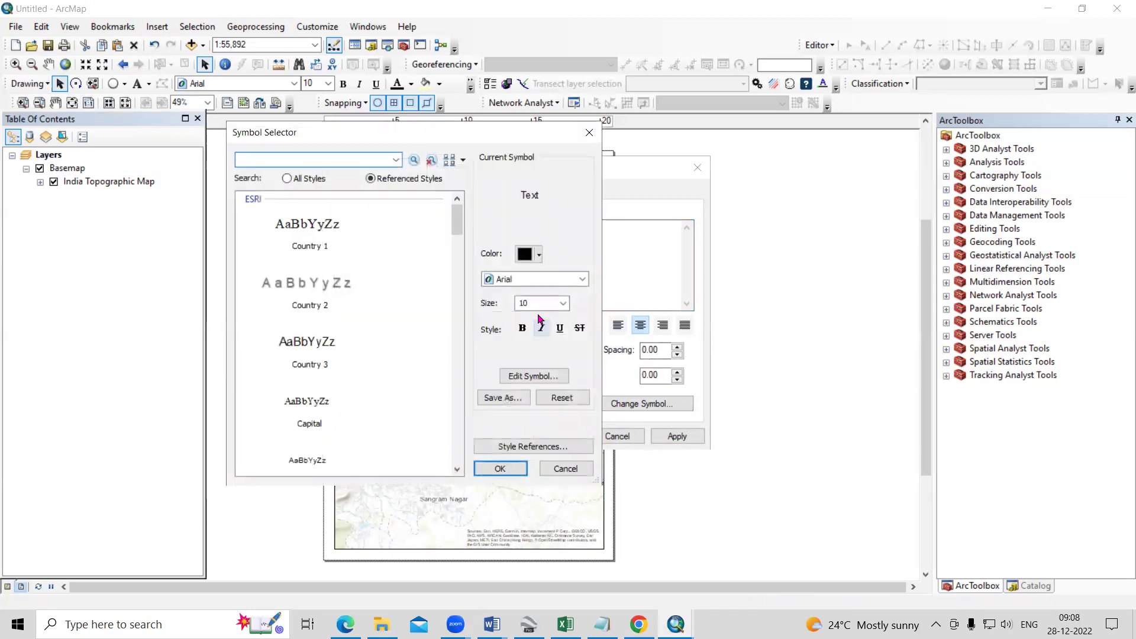
{"action": "left_click", "coordinate": [531, 256]}
{"action": "left_click", "coordinate": [667, 360]}
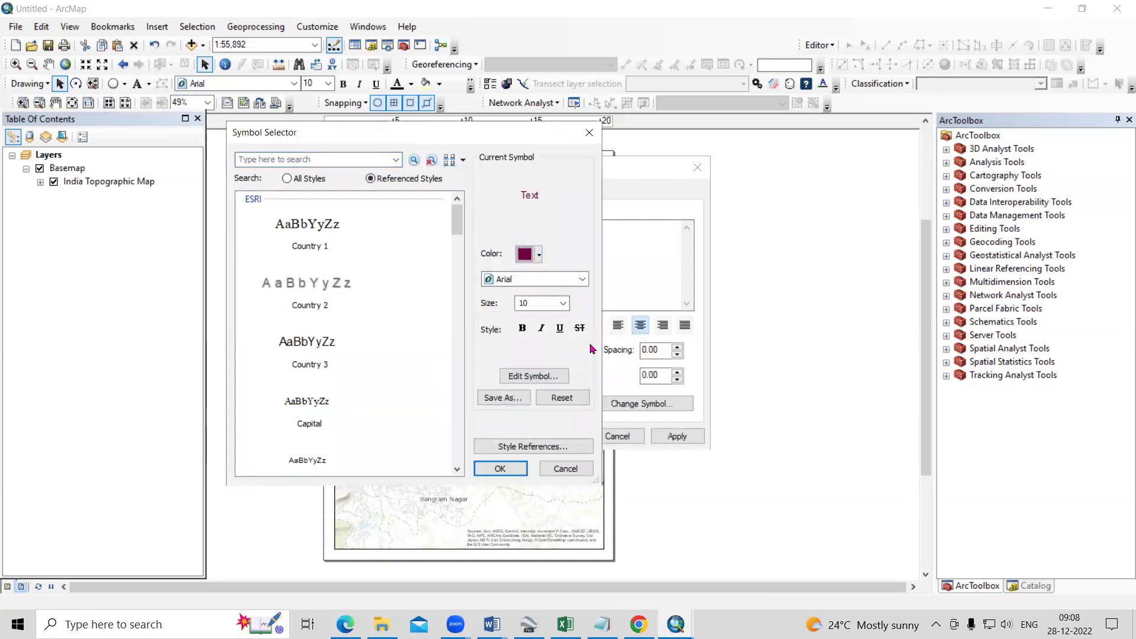
Set the names text to Candara Light size 24, apply it, and close its properties
{"action": "left_click", "coordinate": [583, 279]}
{"action": "scroll", "coordinate": [550, 331], "scroll_direction": "down", "scroll_amount": 6}
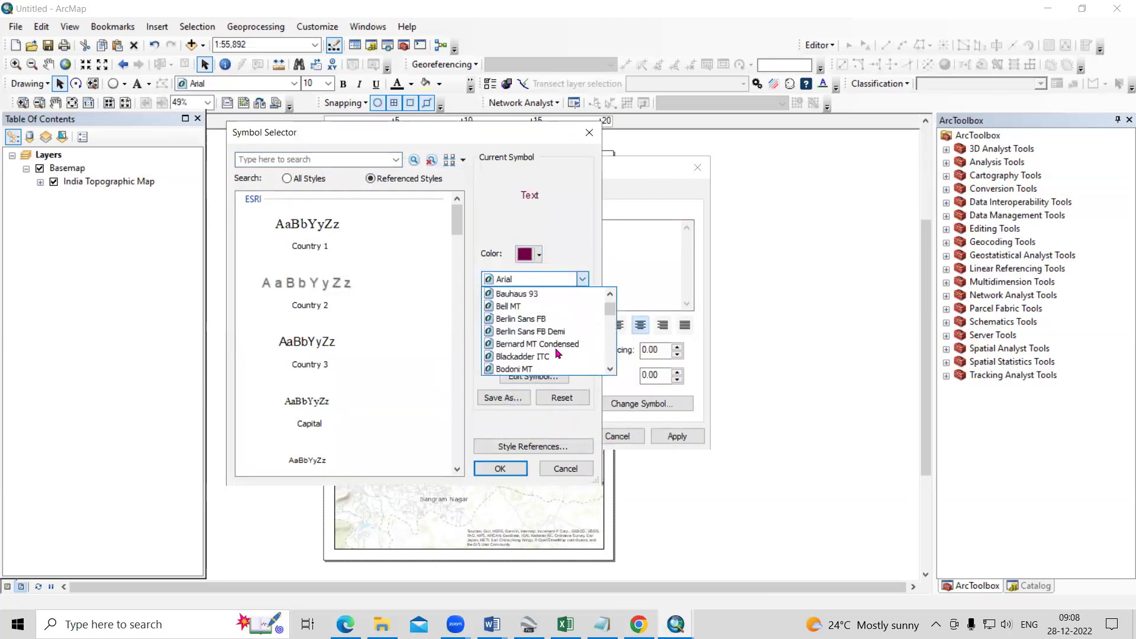
{"action": "left_click", "coordinate": [537, 344]}
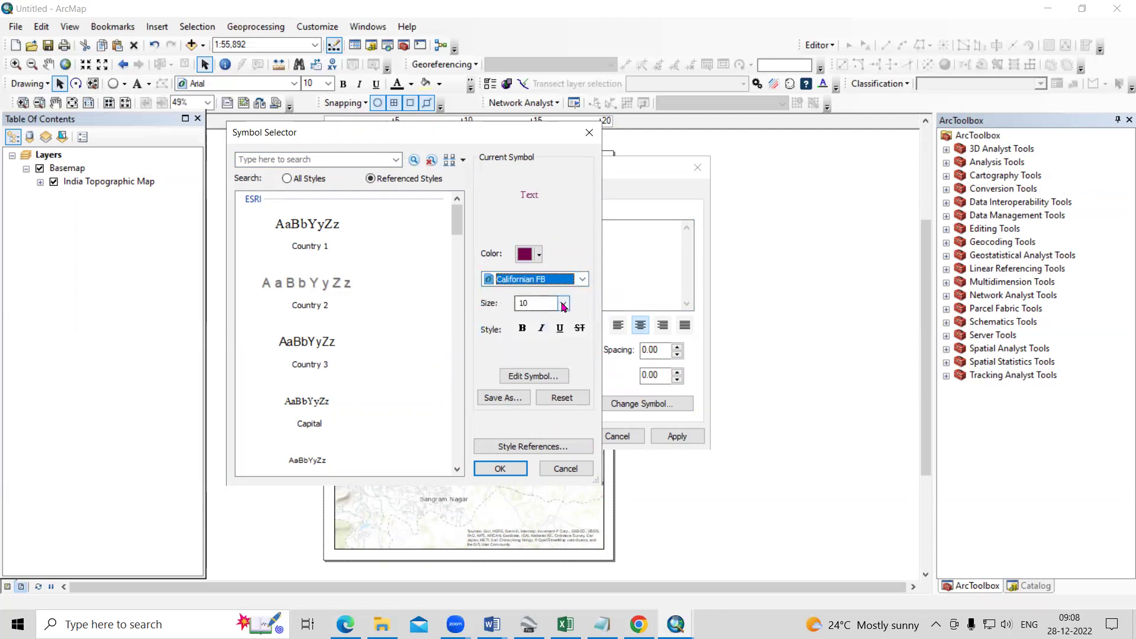
{"action": "left_click", "coordinate": [563, 303]}
{"action": "left_click", "coordinate": [521, 316]}
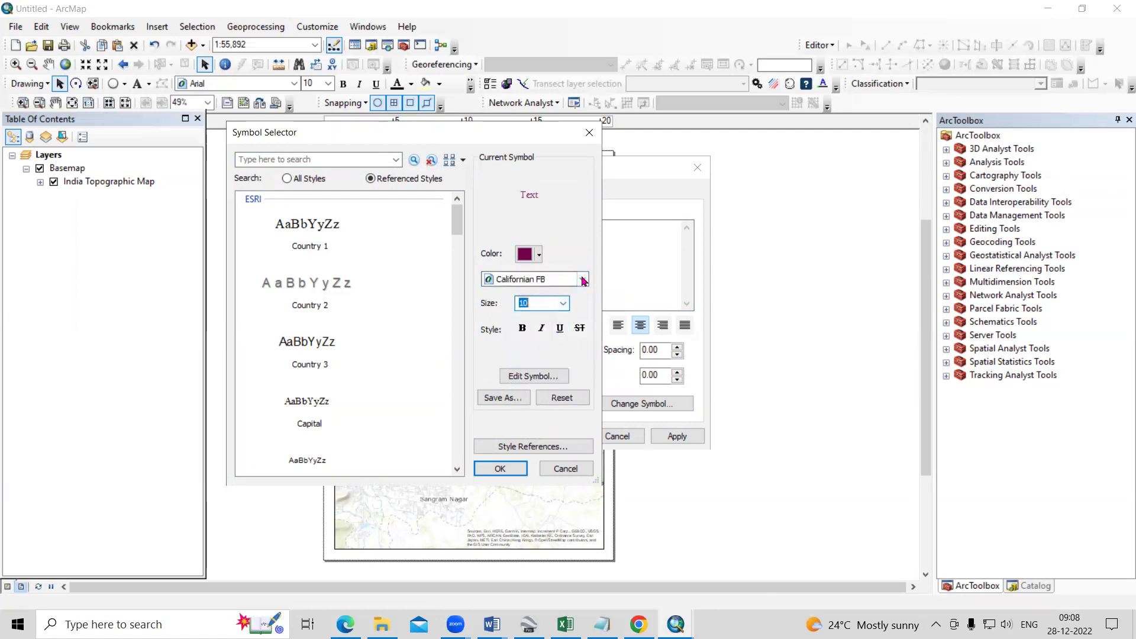
{"action": "left_click", "coordinate": [582, 279]}
{"action": "left_click", "coordinate": [548, 356]}
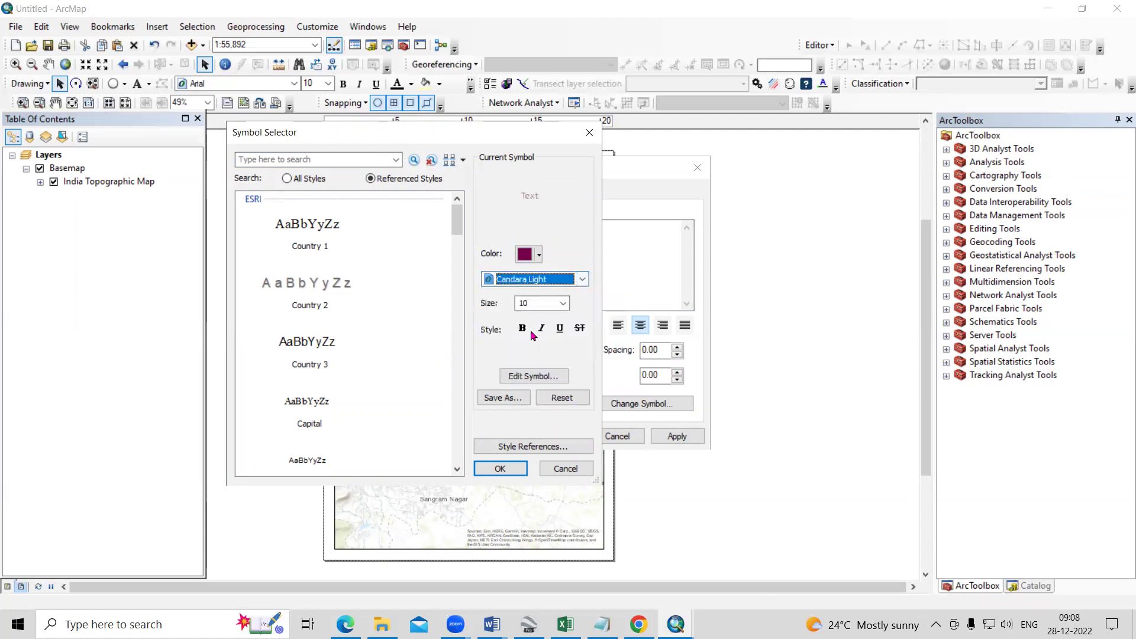
{"action": "left_click", "coordinate": [563, 303]}
{"action": "left_click", "coordinate": [537, 394]}
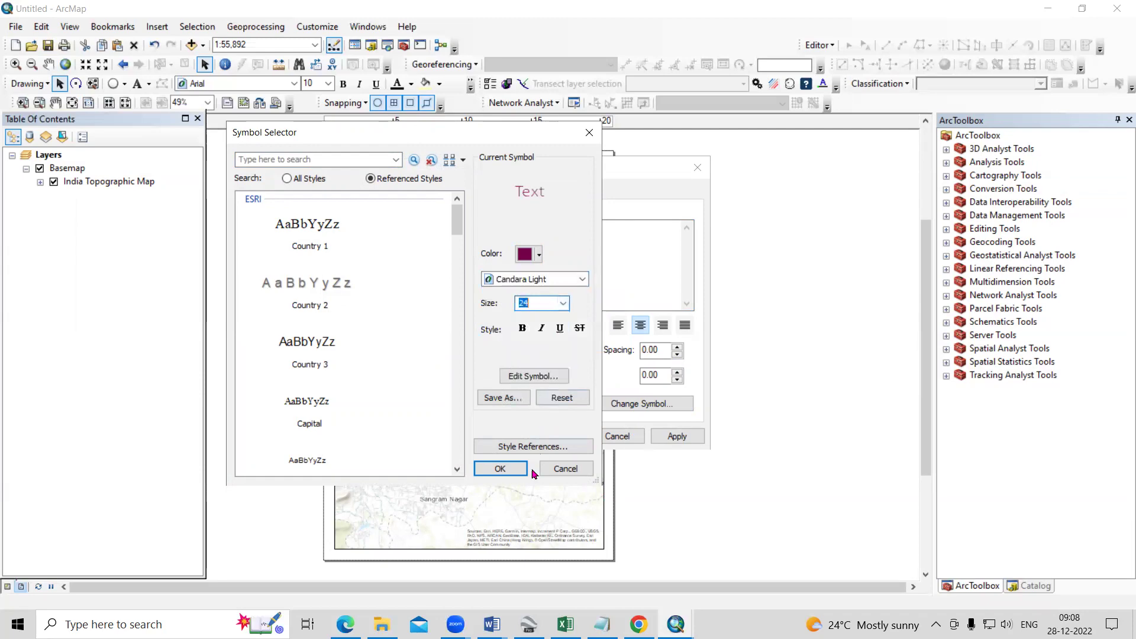
{"action": "left_click", "coordinate": [500, 469]}
{"action": "left_click", "coordinate": [678, 436]}
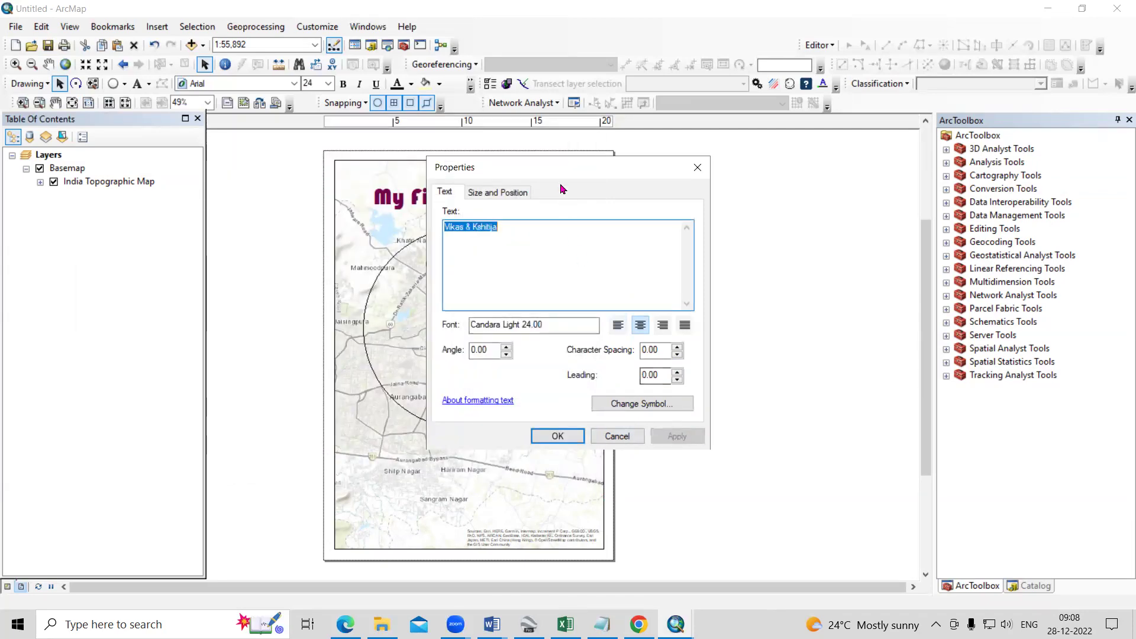
{"action": "left_click_drag", "start_coordinate": [681, 168], "coordinate": [804, 192]}
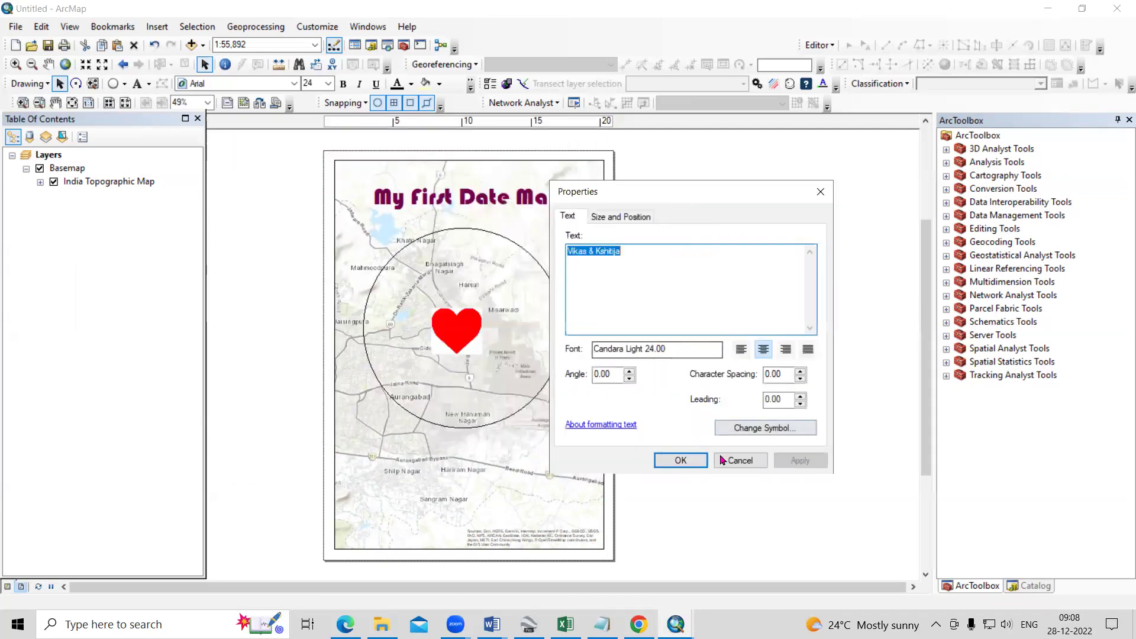
{"action": "left_click", "coordinate": [680, 460]}
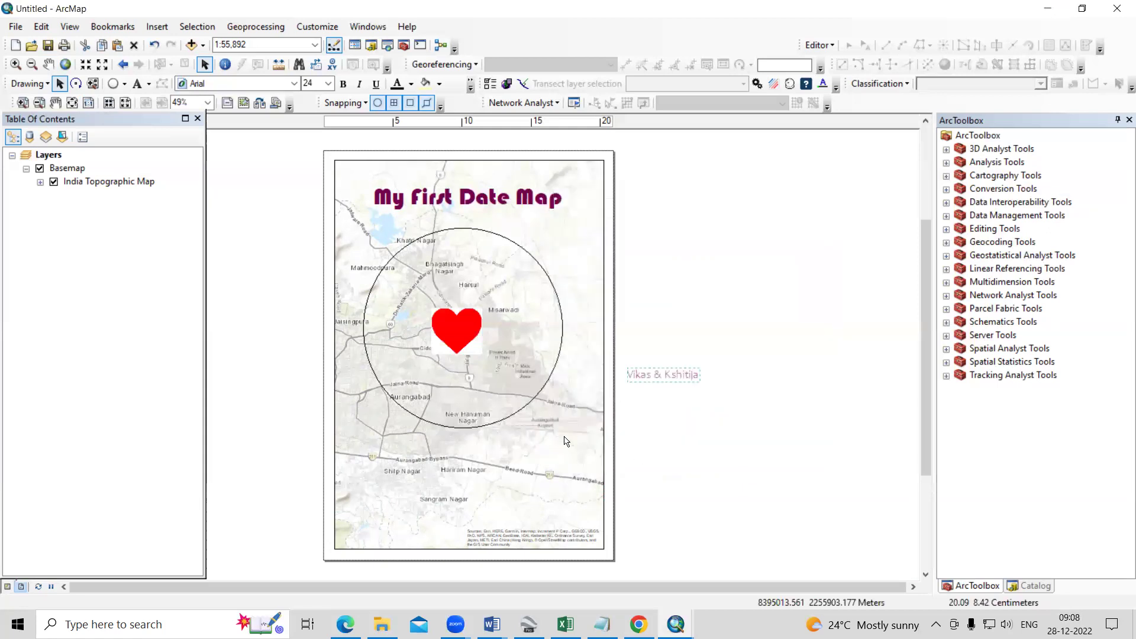
Move the names below the circle and restyle them as bold Cooper Black 36
{"action": "left_click_drag", "start_coordinate": [649, 379], "coordinate": [448, 452]}
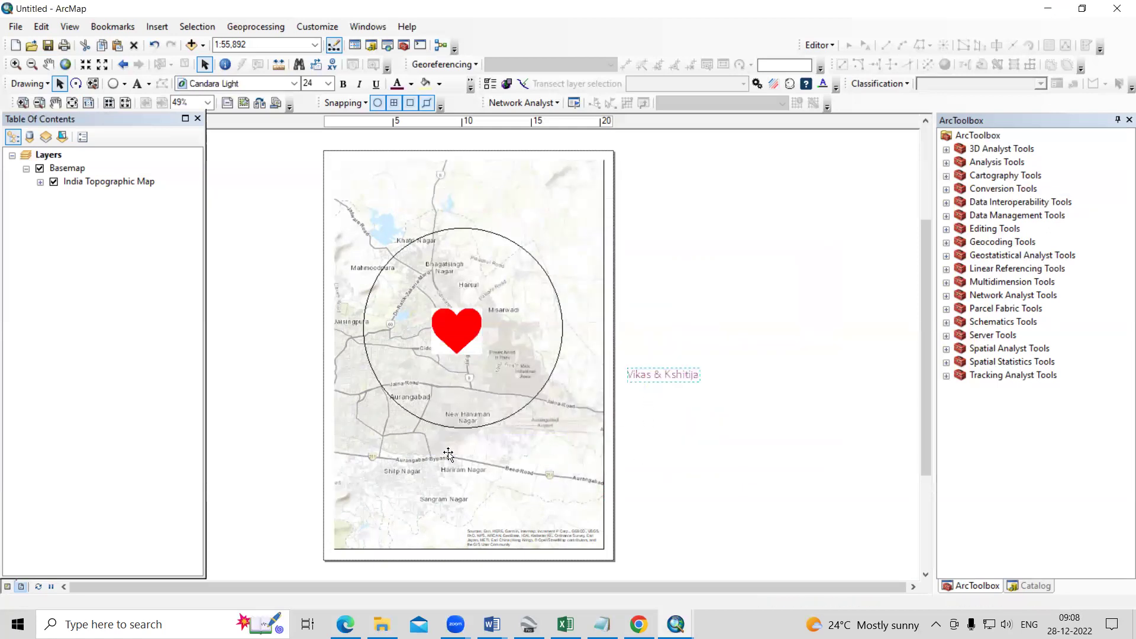
{"action": "right_click", "coordinate": [461, 447]}
{"action": "left_click", "coordinate": [542, 443]}
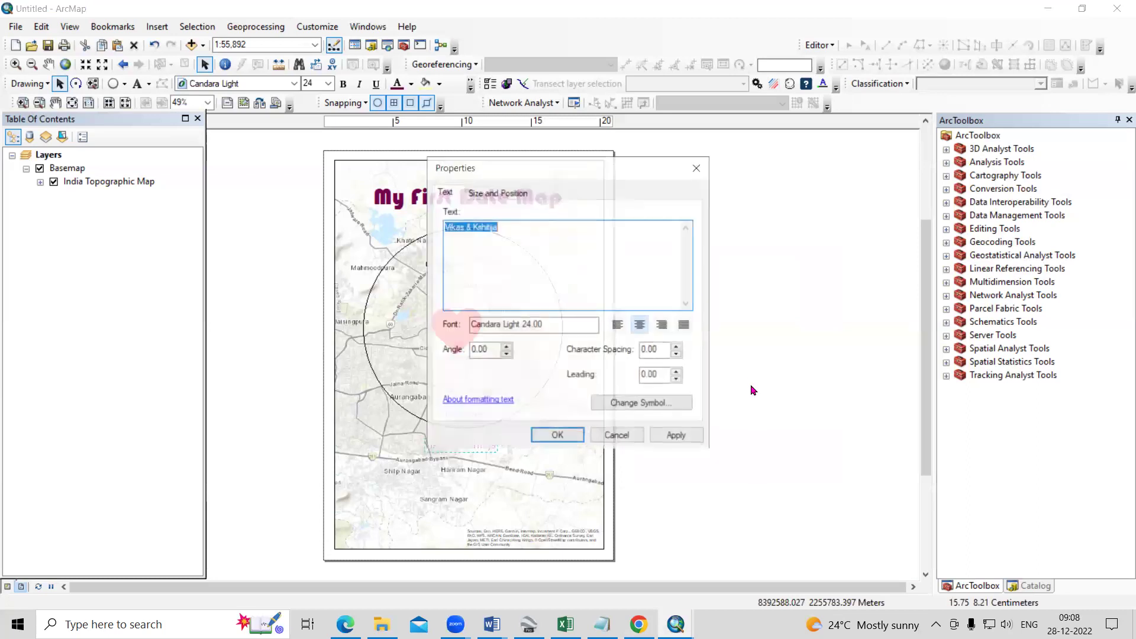
{"action": "left_click", "coordinate": [642, 404]}
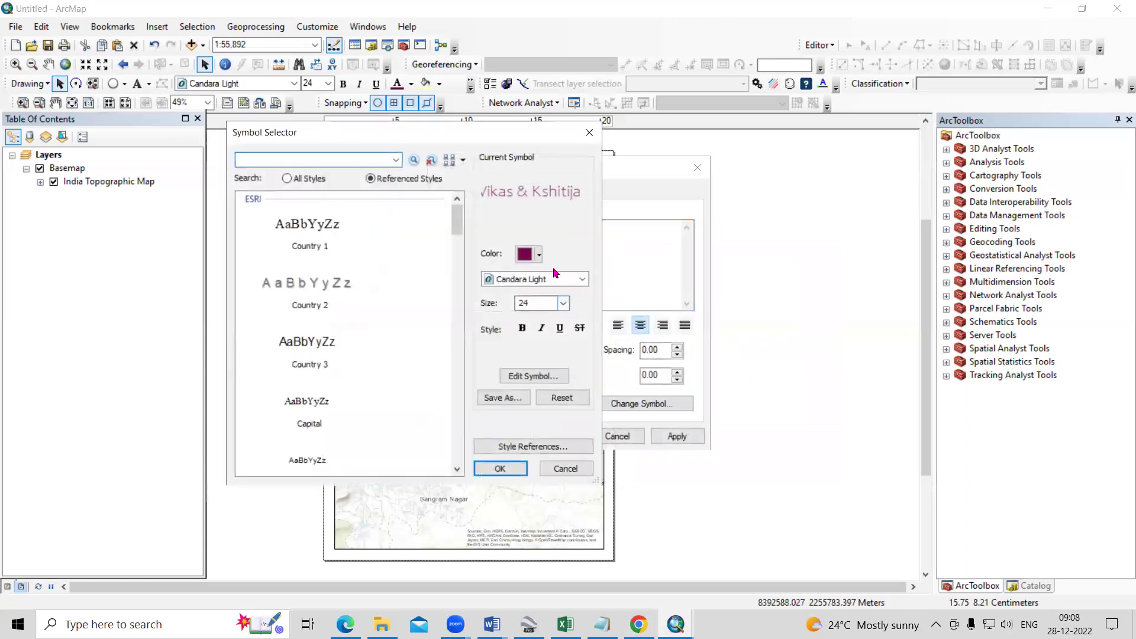
{"action": "left_click", "coordinate": [582, 279]}
{"action": "scroll", "coordinate": [547, 320], "scroll_direction": "down", "scroll_amount": 3}
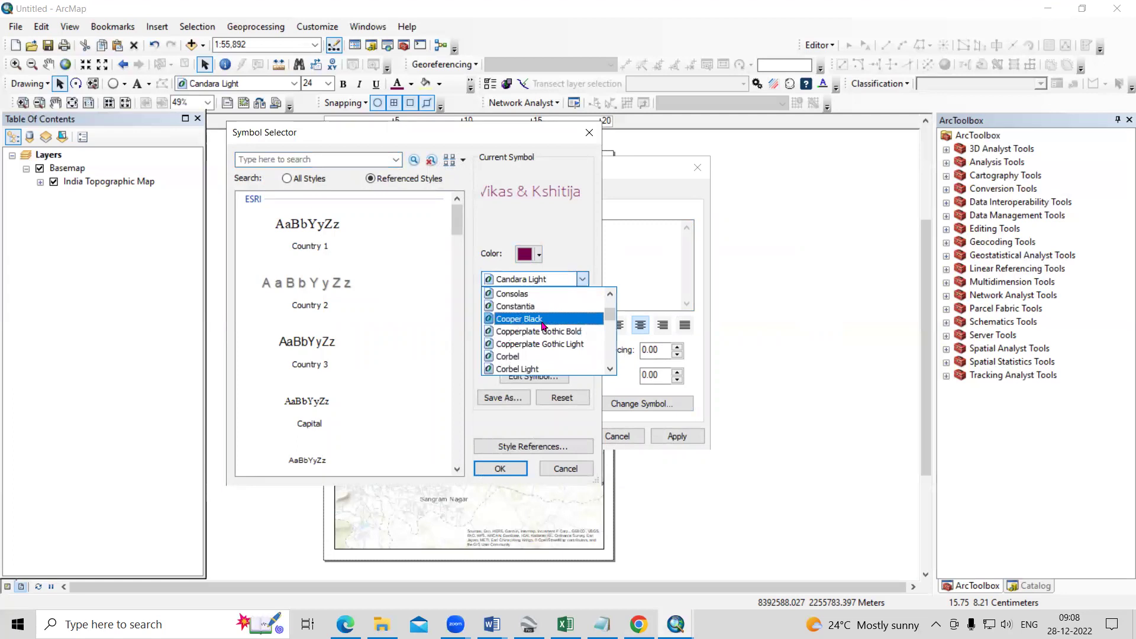
{"action": "left_click", "coordinate": [543, 320]}
{"action": "left_click", "coordinate": [563, 303]}
{"action": "left_click", "coordinate": [534, 355]}
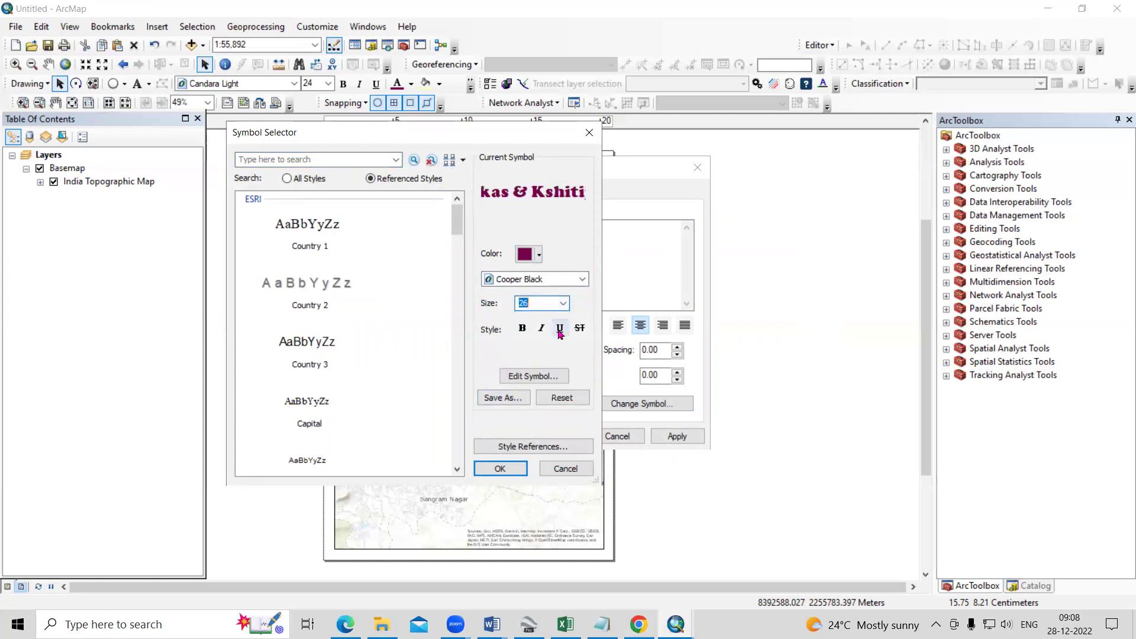
{"action": "left_click", "coordinate": [563, 302]}
{"action": "left_click", "coordinate": [534, 371]}
{"action": "left_click", "coordinate": [522, 327]}
{"action": "left_click", "coordinate": [500, 468]}
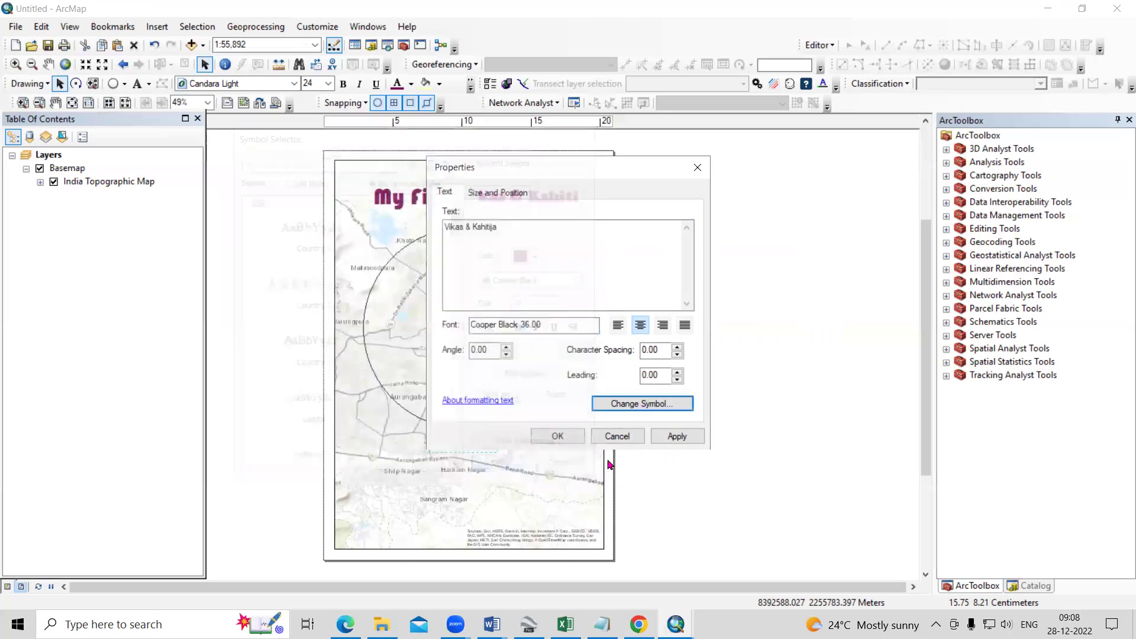
{"action": "left_click", "coordinate": [675, 436]}
Add the date 19-12-2020 on a new line beneath the names
{"action": "left_click_drag", "start_coordinate": [574, 172], "coordinate": [764, 209]}
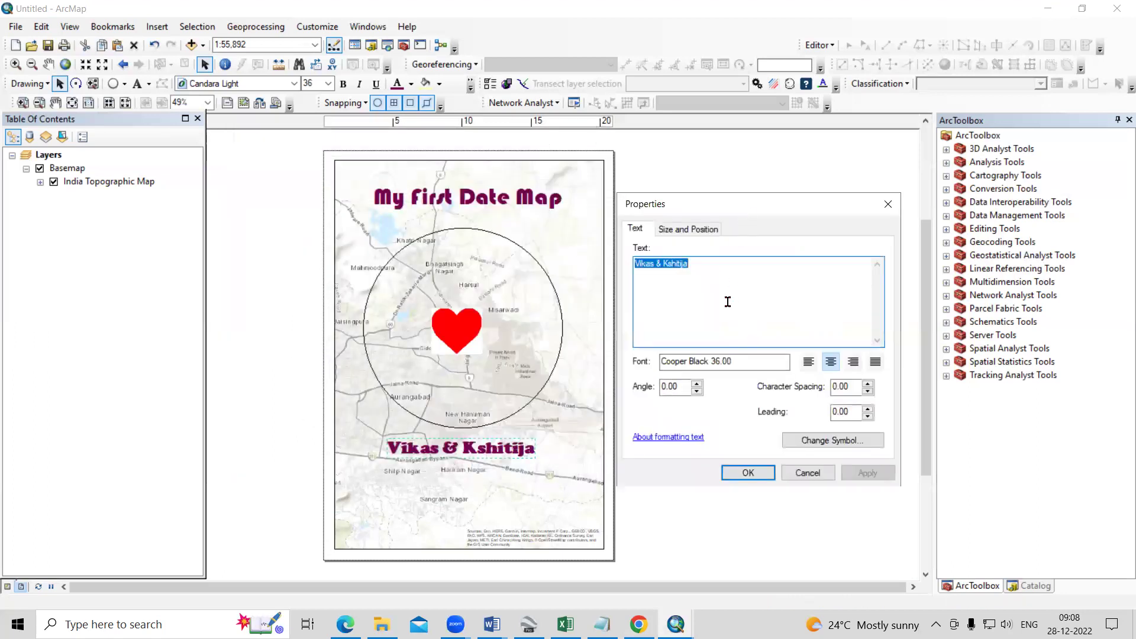
{"action": "left_click", "coordinate": [715, 262]}
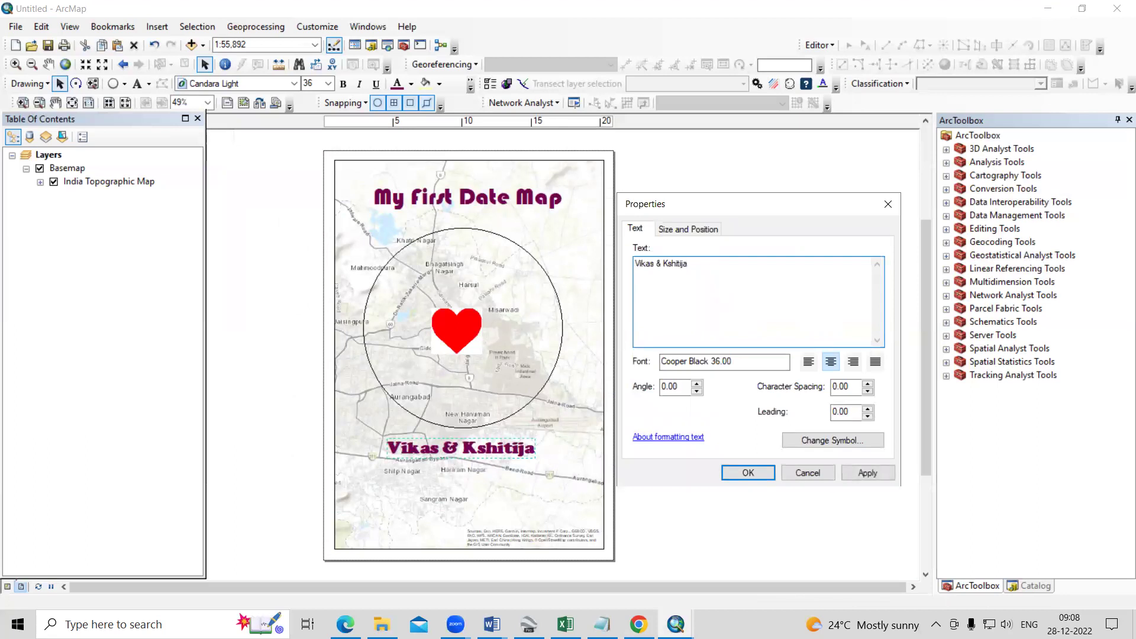
{"action": "key", "text": "Return"}
{"action": "type", "text": "19-12-2020"}
{"action": "left_click", "coordinate": [868, 474]}
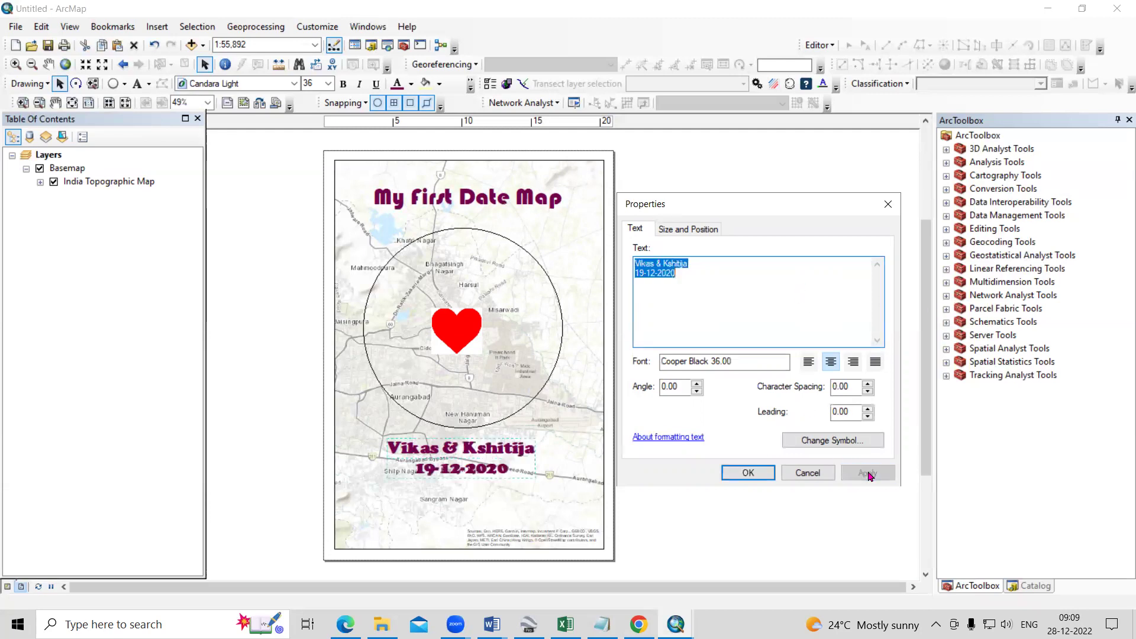
{"action": "left_click", "coordinate": [758, 478]}
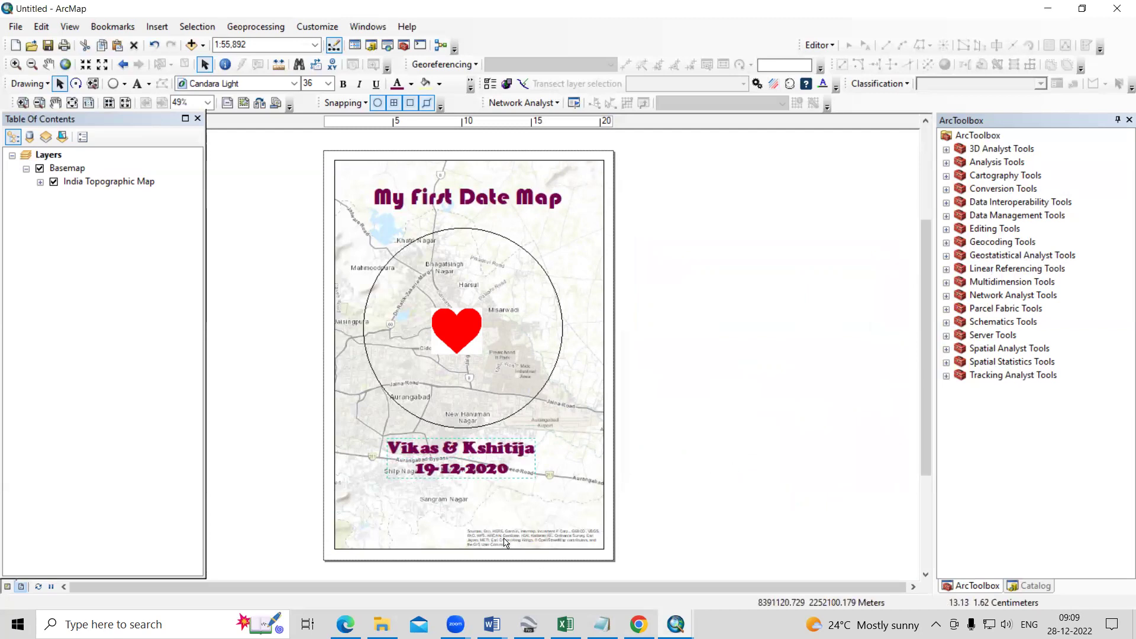
Insert Service Layer Credits dynamic text and place it beside the page's right edge
{"action": "left_click", "coordinate": [157, 28]}
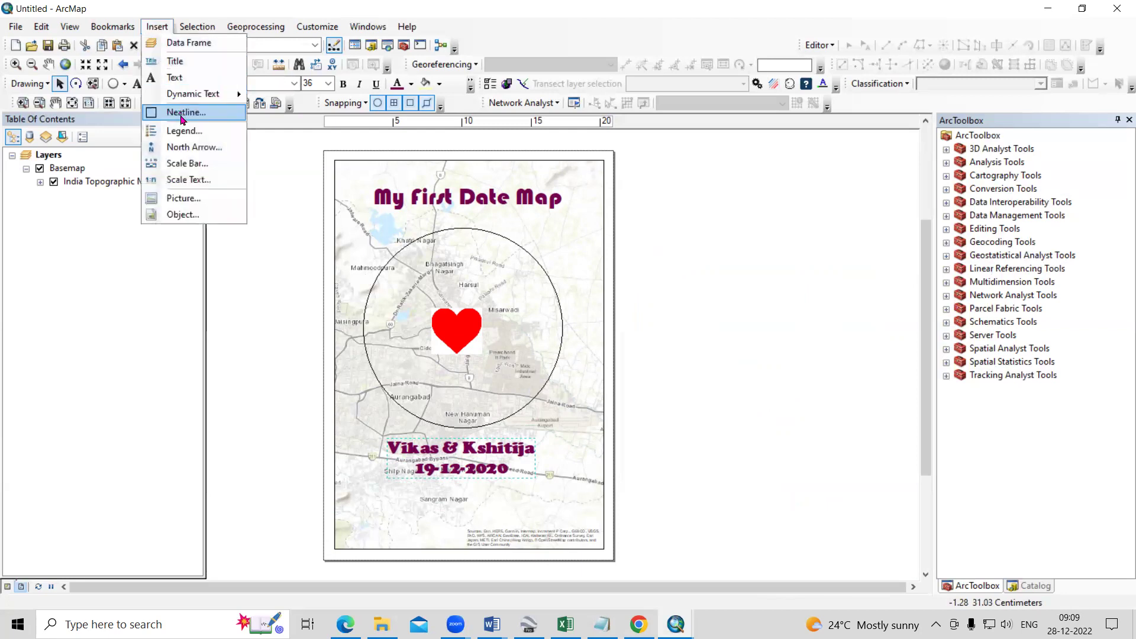
{"action": "mouse_move", "coordinate": [213, 94]}
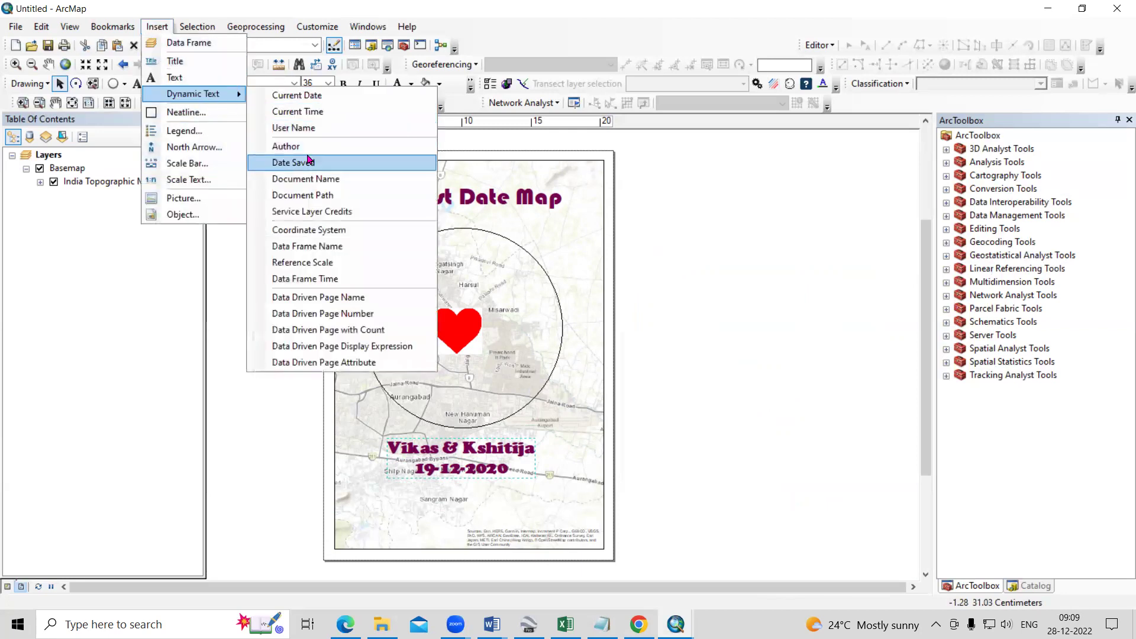
{"action": "left_click", "coordinate": [316, 213]}
{"action": "left_click_drag", "start_coordinate": [558, 351], "coordinate": [751, 366]}
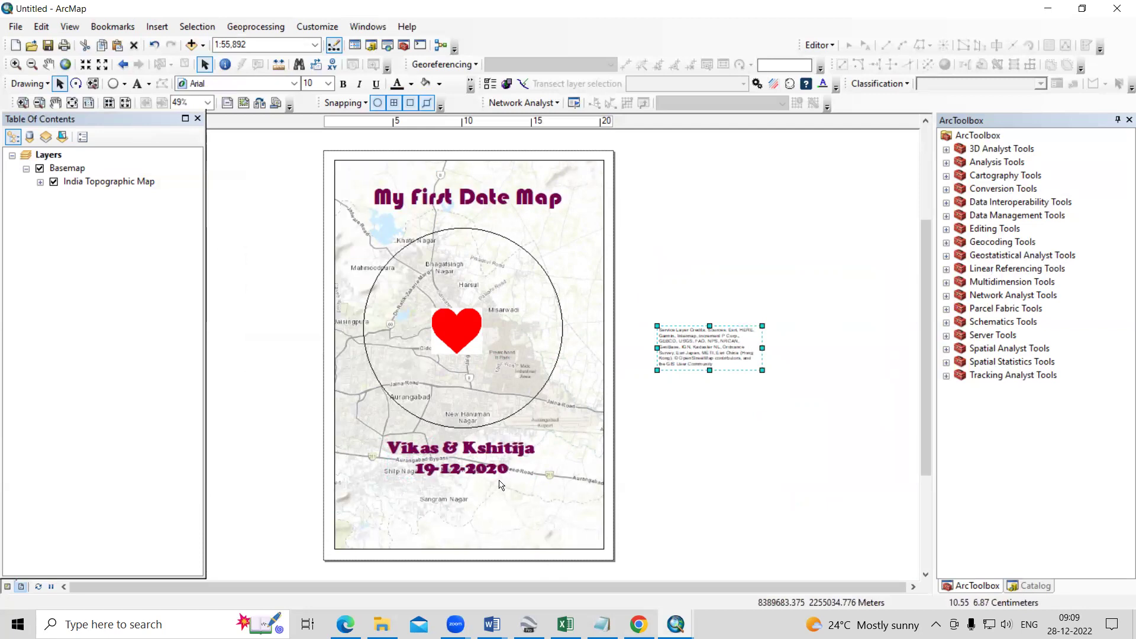
Add a text element and paste the Notepad quote 'Thank you for being in my life'
{"action": "left_click", "coordinate": [157, 27]}
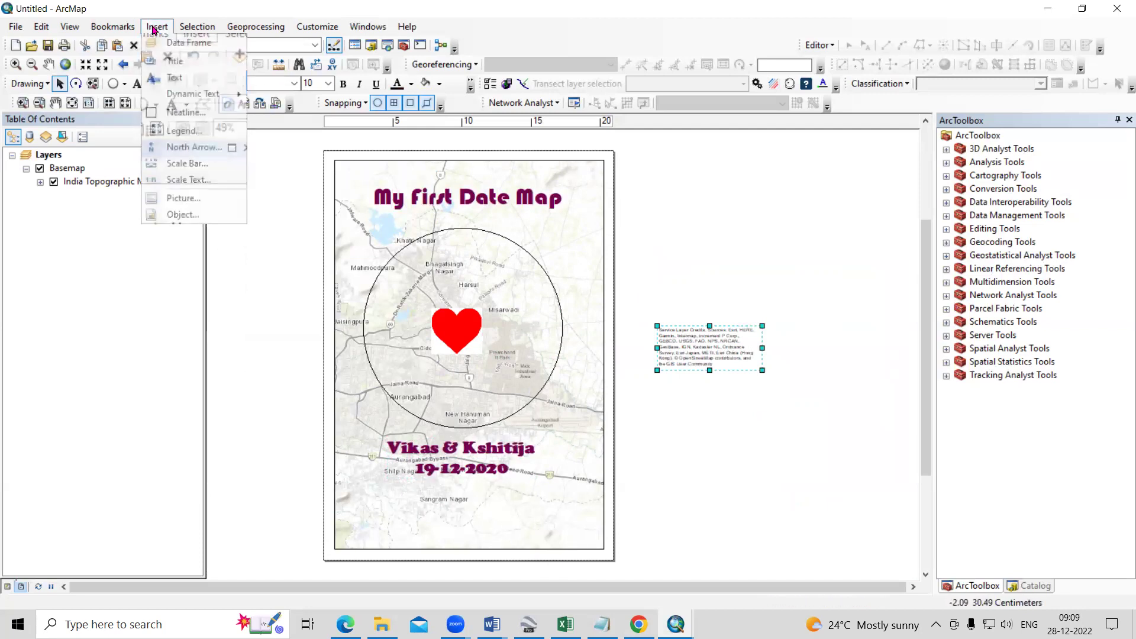
{"action": "left_click", "coordinate": [194, 86]}
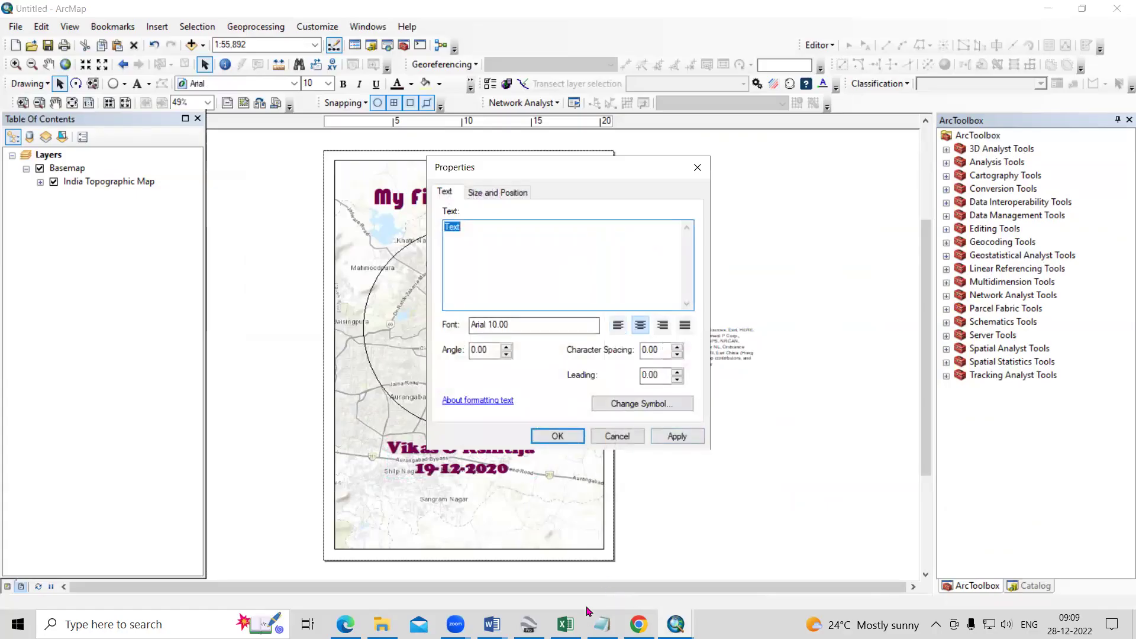
{"action": "left_click", "coordinate": [602, 624]}
{"action": "key", "text": "ctrl+a"}
{"action": "key", "text": "ctrl+c"}
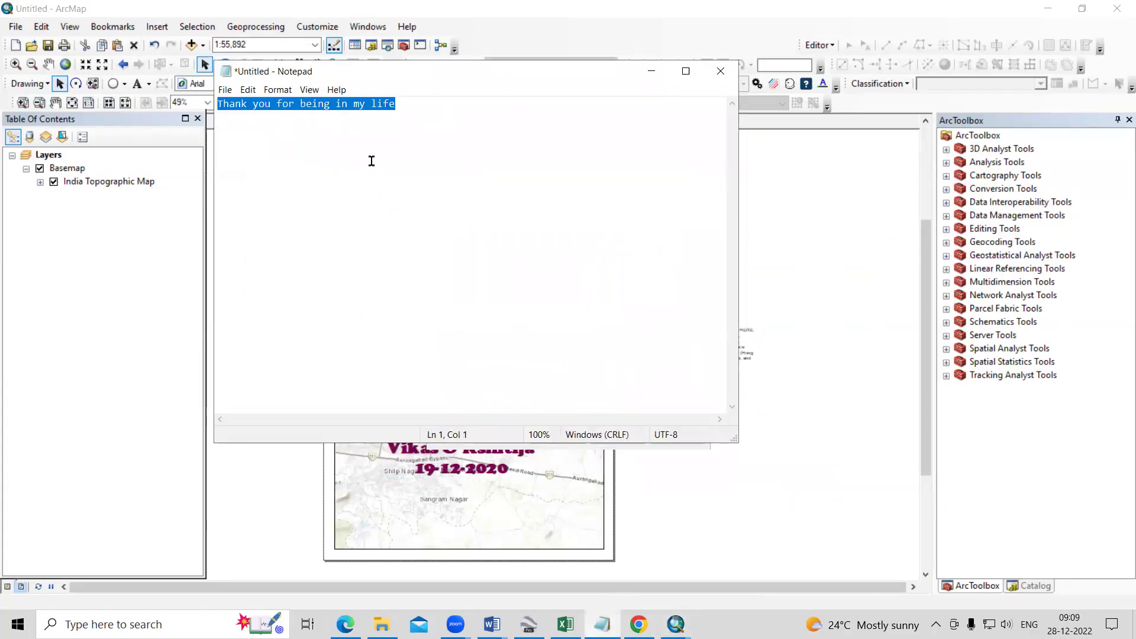
{"action": "key", "text": "alt+Tab"}
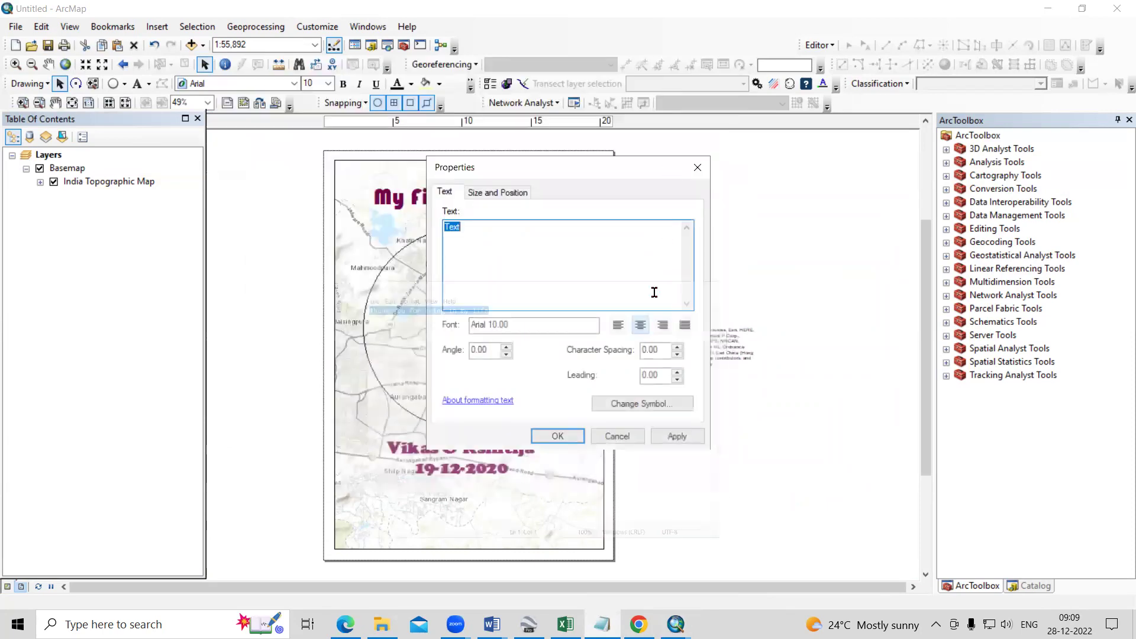
{"action": "key", "text": "ctrl+v"}
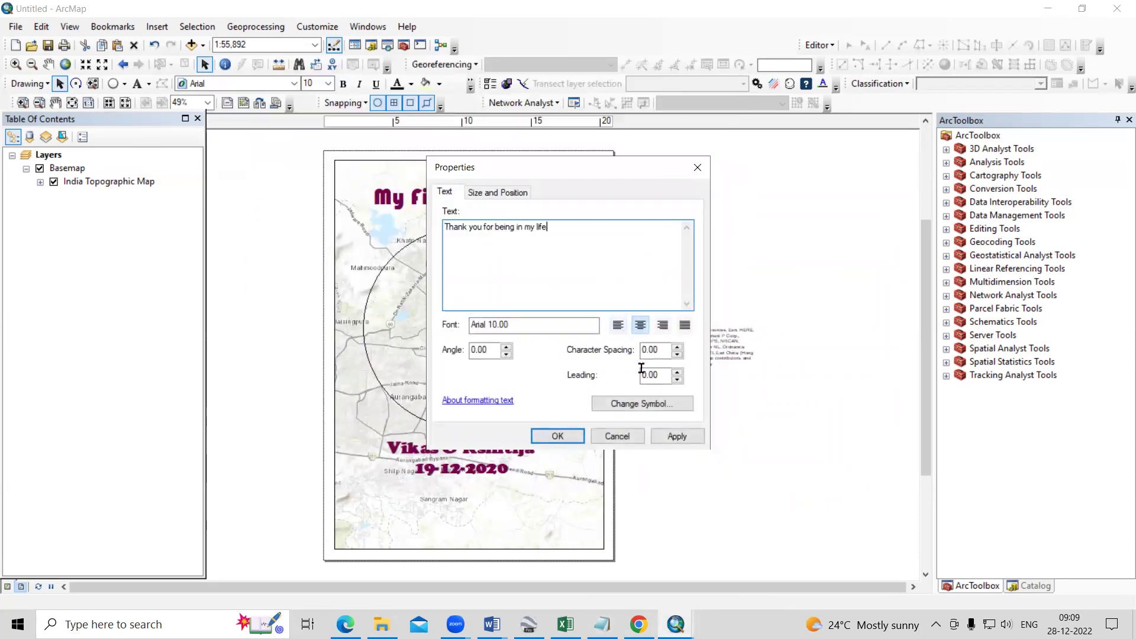
{"action": "left_click", "coordinate": [651, 402]}
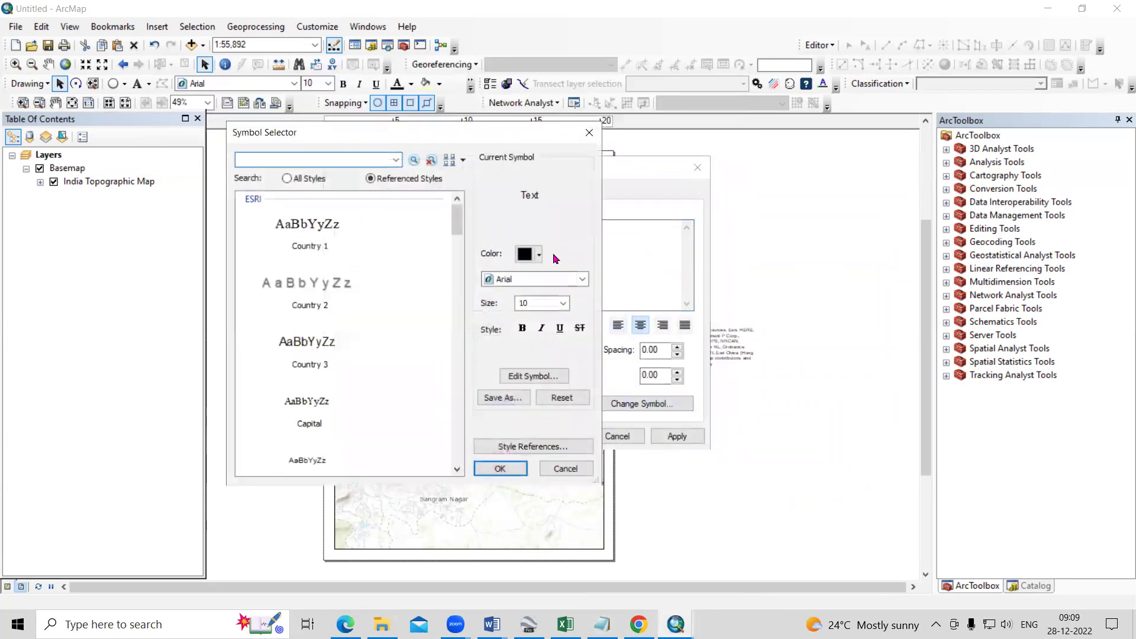
Style the quote in maroon bold Bahnschrift Condensed at size 22
{"action": "left_click", "coordinate": [526, 255]}
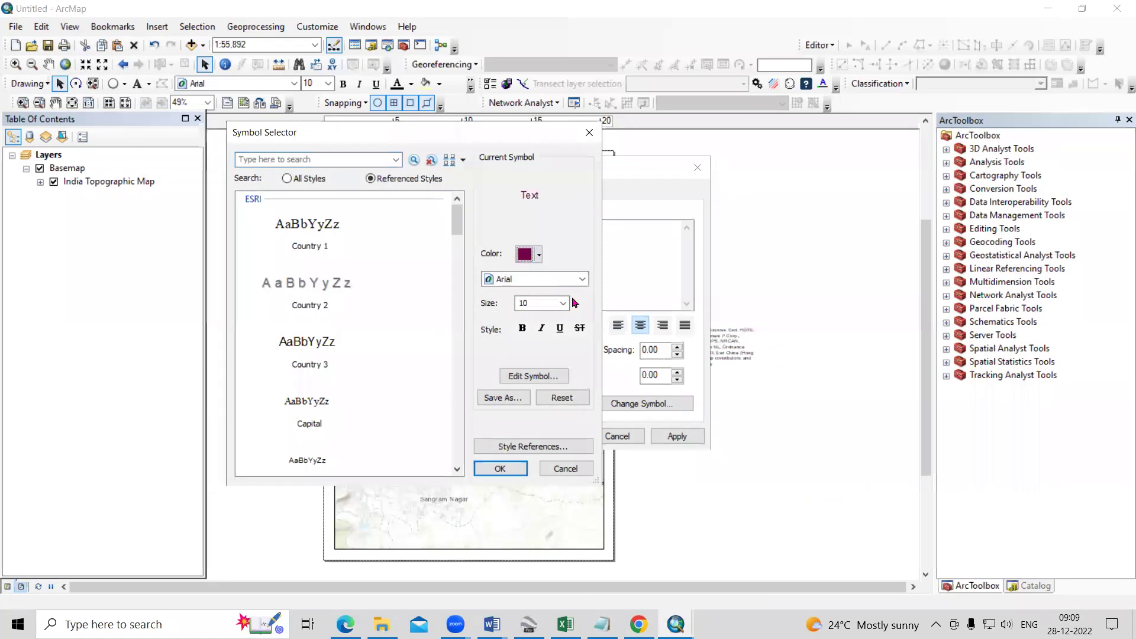
{"action": "left_click", "coordinate": [583, 279]}
{"action": "left_click", "coordinate": [562, 320]}
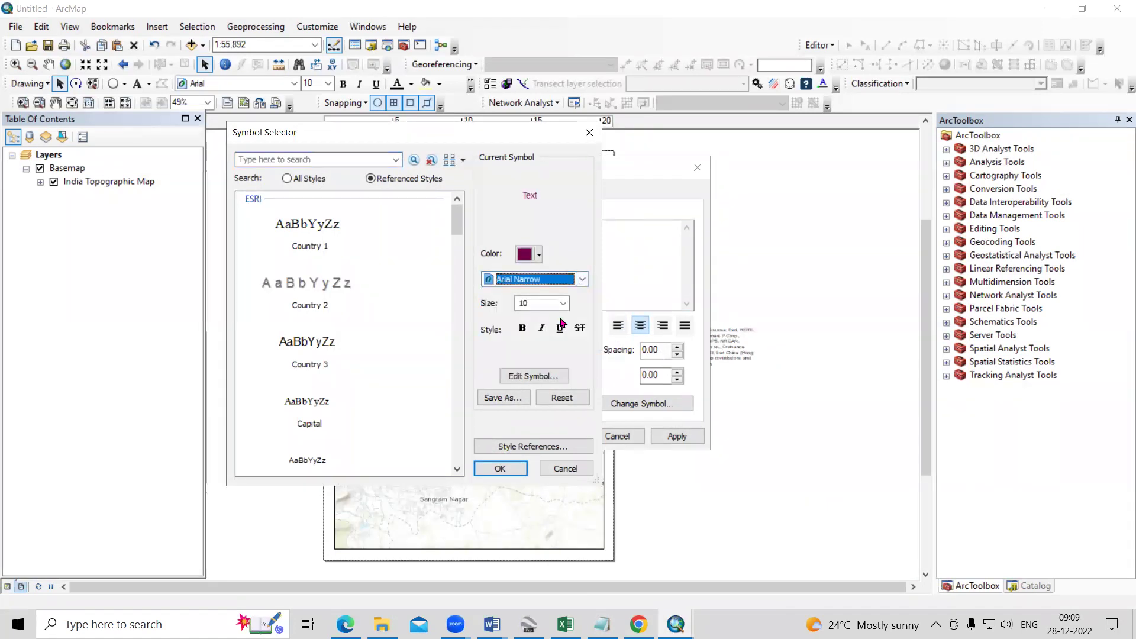
{"action": "left_click", "coordinate": [581, 280]}
{"action": "left_click", "coordinate": [559, 345]}
{"action": "left_click", "coordinate": [563, 303]}
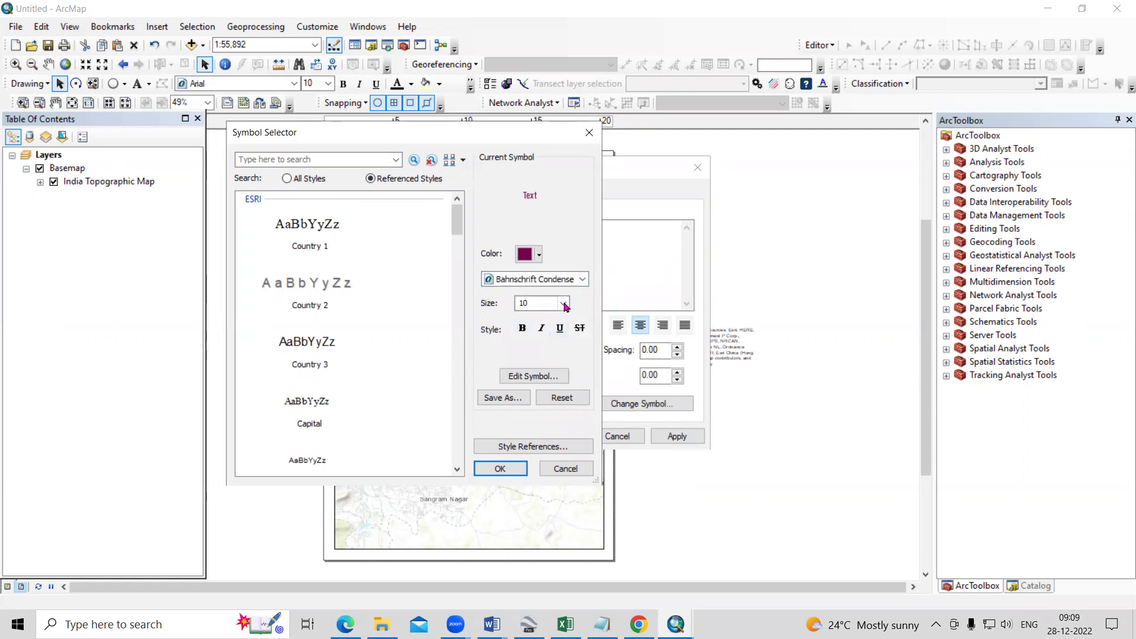
{"action": "left_click", "coordinate": [536, 383]}
{"action": "left_click", "coordinate": [522, 328]}
{"action": "left_click", "coordinate": [500, 468]}
{"action": "left_click", "coordinate": [681, 437]}
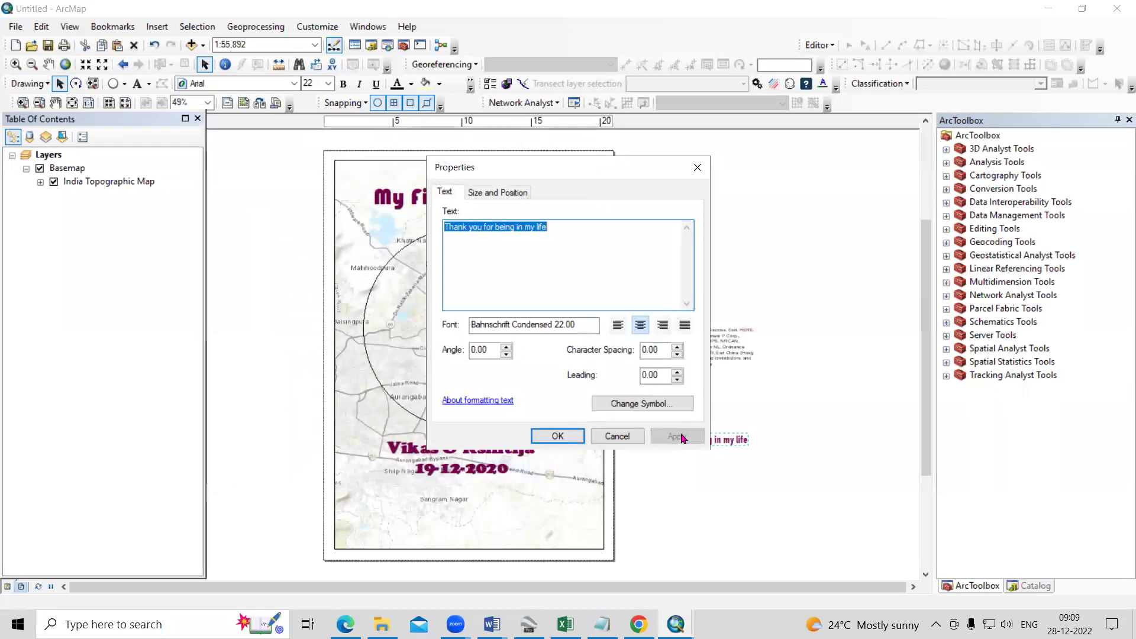
{"action": "left_click_drag", "start_coordinate": [542, 180], "coordinate": [819, 231]}
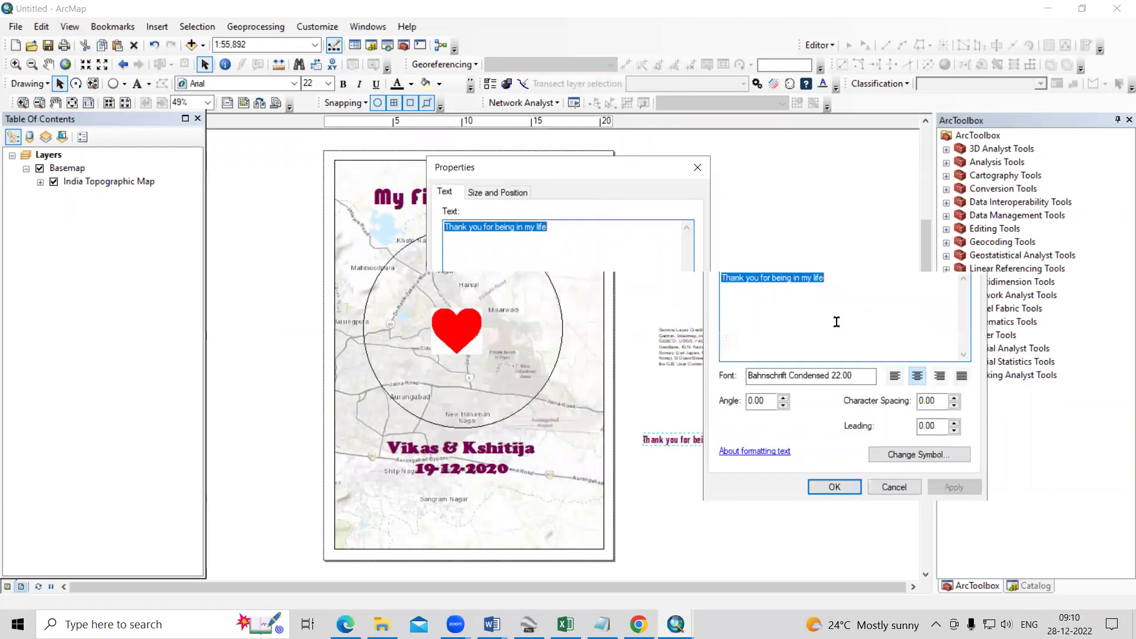
Switch the quote's font to Berlin Sans FB Demi and move it below the date
{"action": "left_click", "coordinate": [893, 454]}
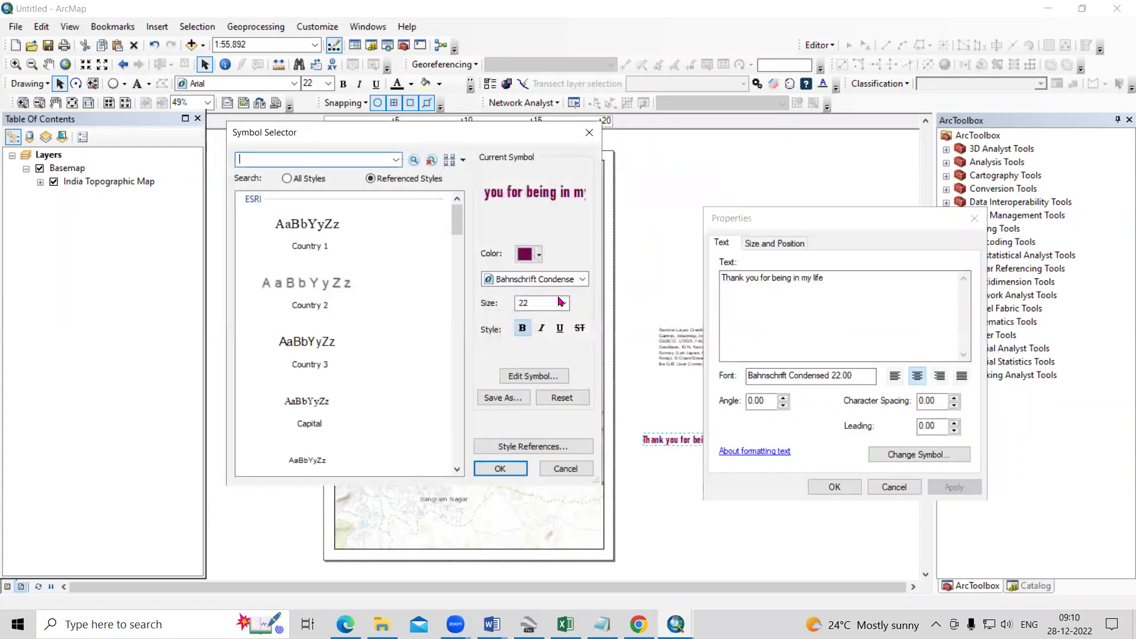
{"action": "left_click", "coordinate": [578, 282]}
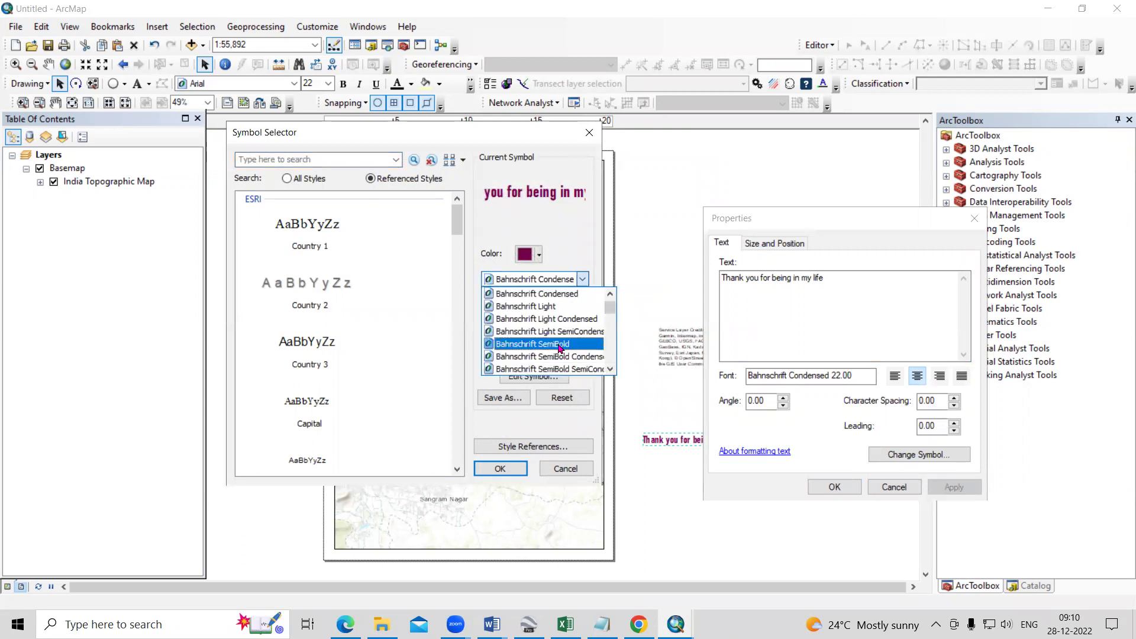
{"action": "scroll", "coordinate": [565, 347], "scroll_direction": "down", "scroll_amount": 4}
{"action": "left_click", "coordinate": [563, 335]}
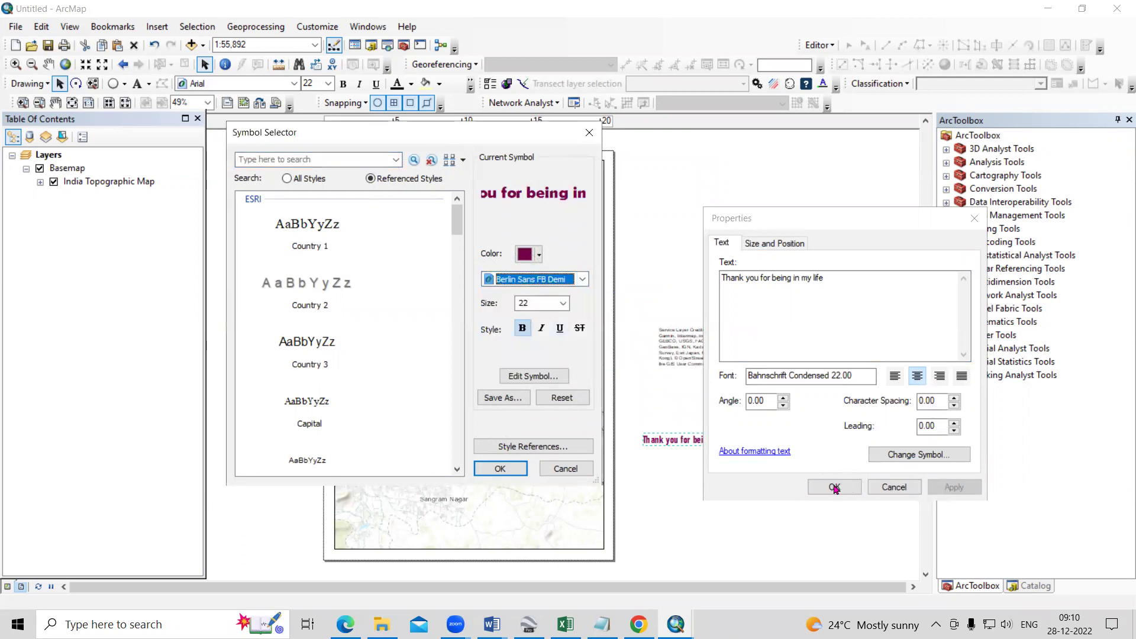
{"action": "left_click", "coordinate": [502, 468]}
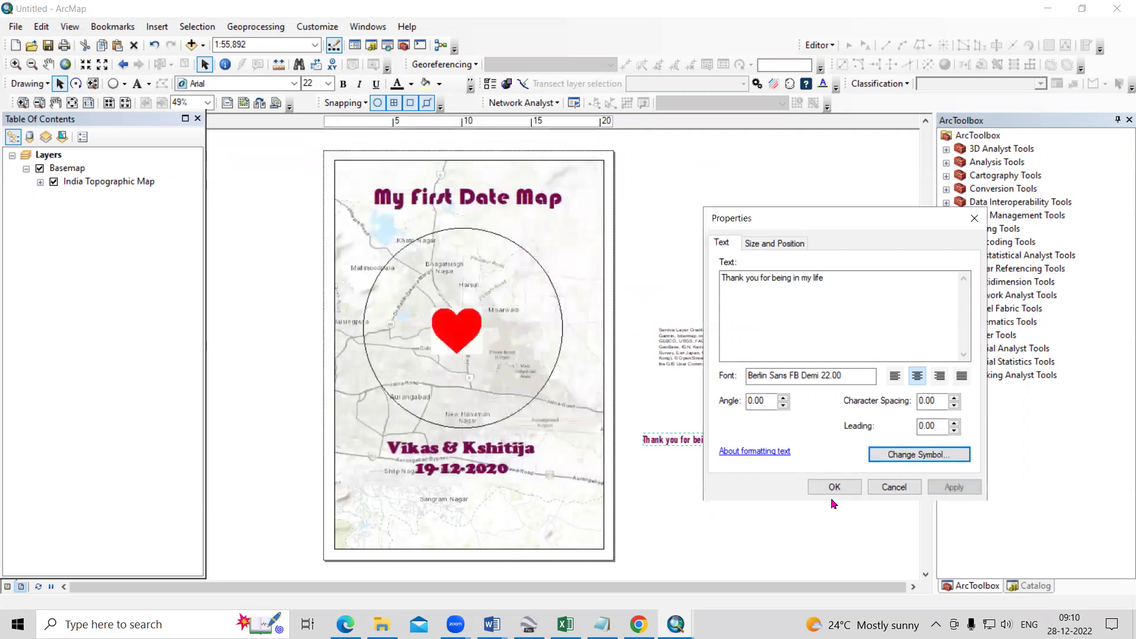
{"action": "left_click", "coordinate": [949, 488]}
{"action": "left_click", "coordinate": [834, 487]}
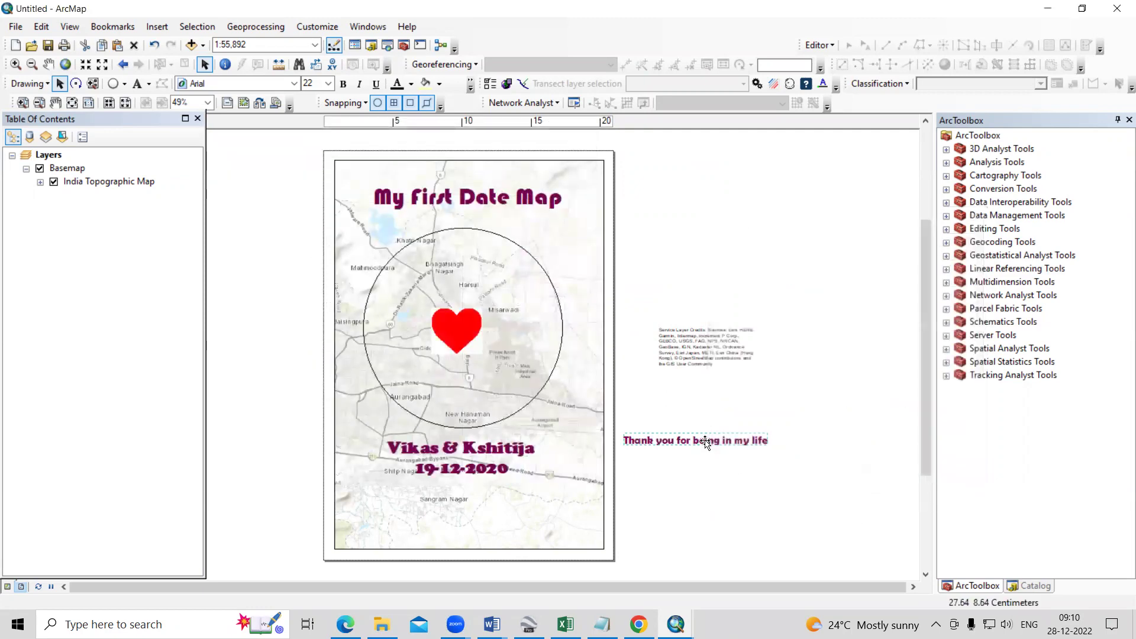
{"action": "left_click_drag", "start_coordinate": [698, 444], "coordinate": [463, 512]}
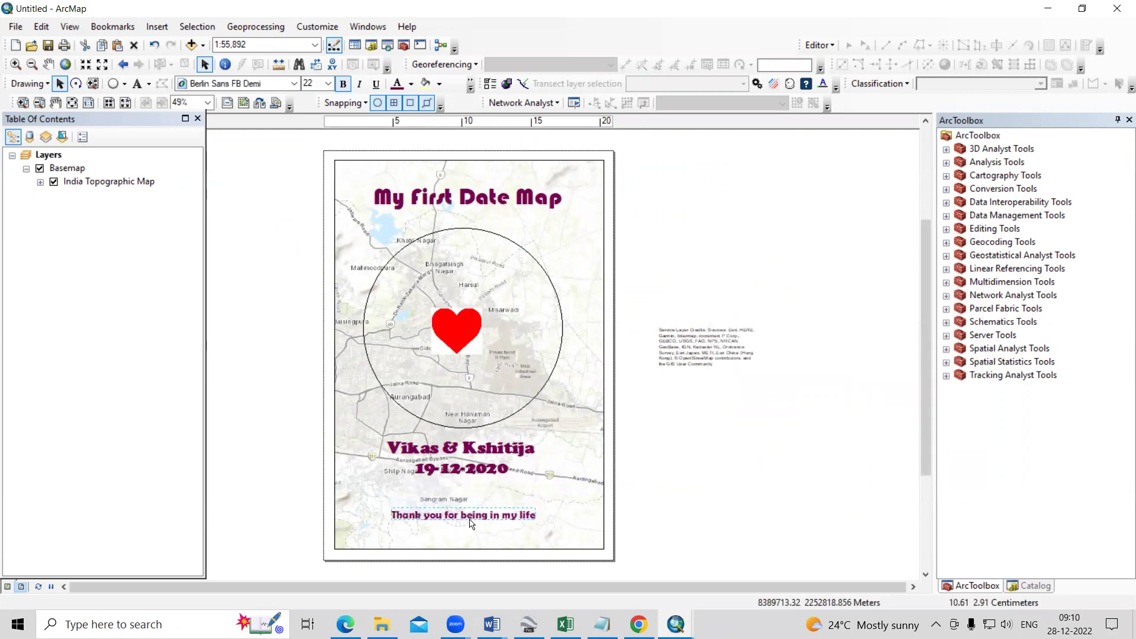
Enlarge the quote to size 28 and deselect it to view the result
{"action": "left_click", "coordinate": [463, 477]}
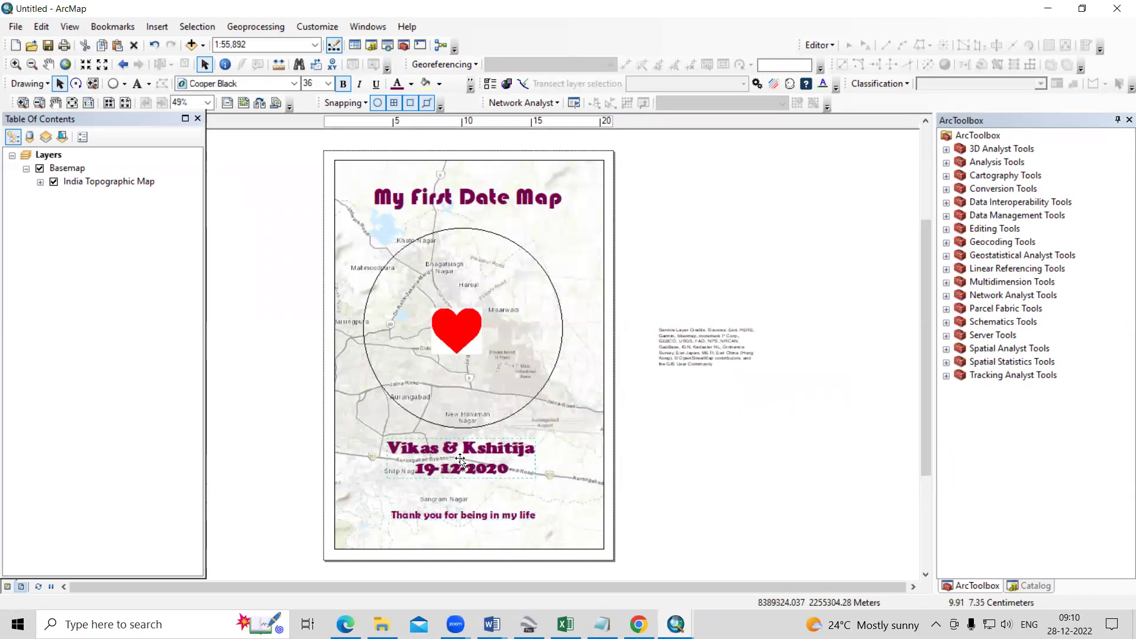
{"action": "double_click", "coordinate": [463, 515]}
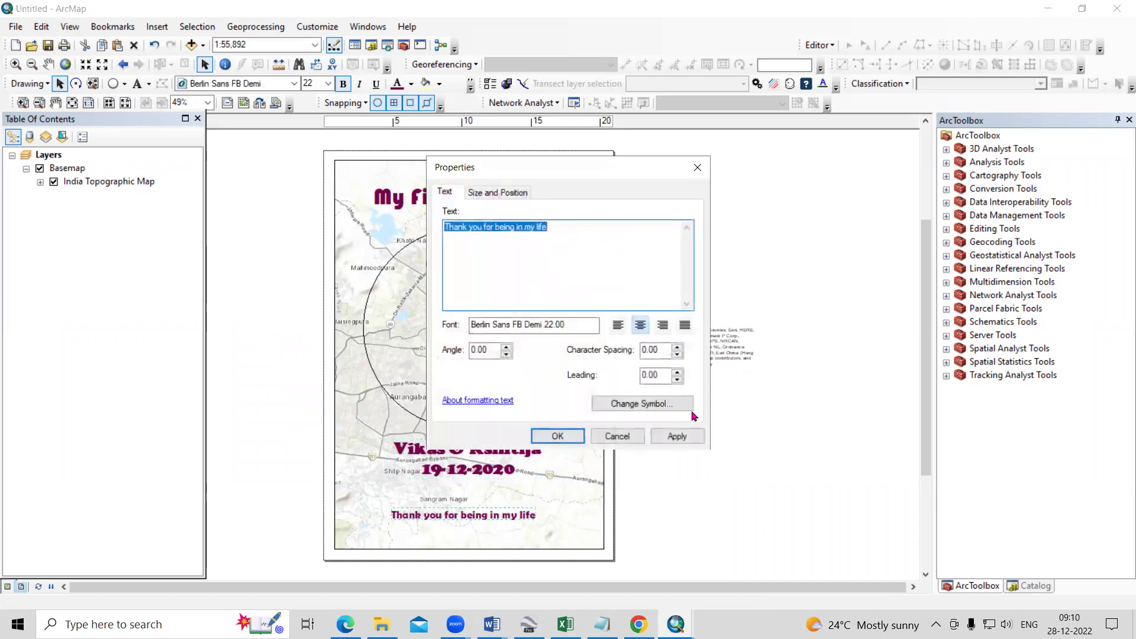
{"action": "left_click", "coordinate": [642, 403]}
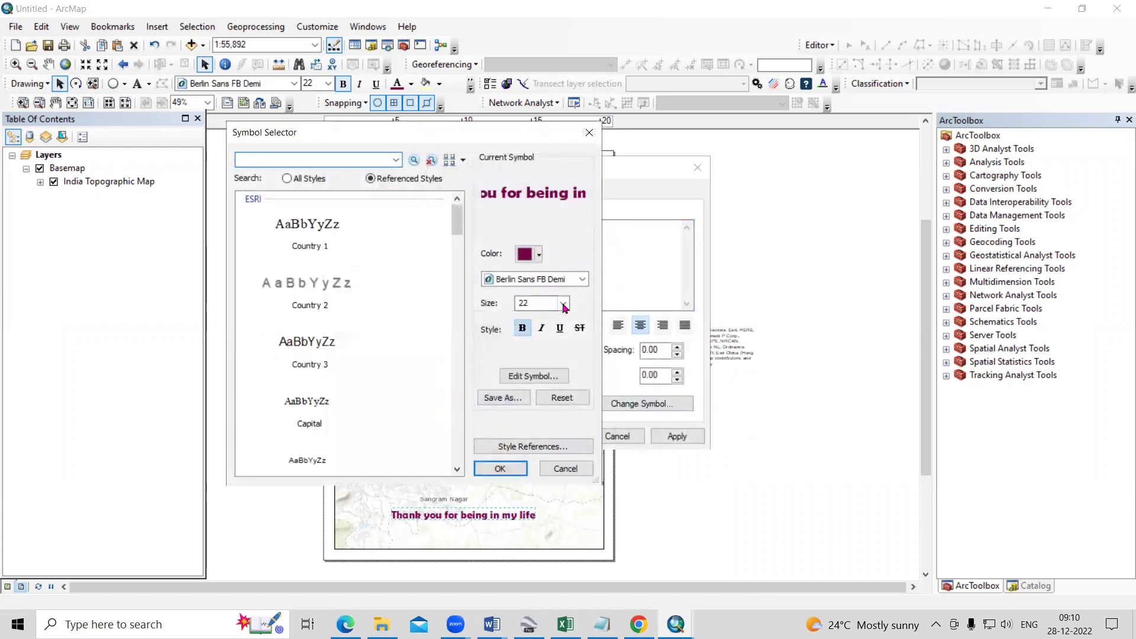
{"action": "left_click", "coordinate": [563, 303]}
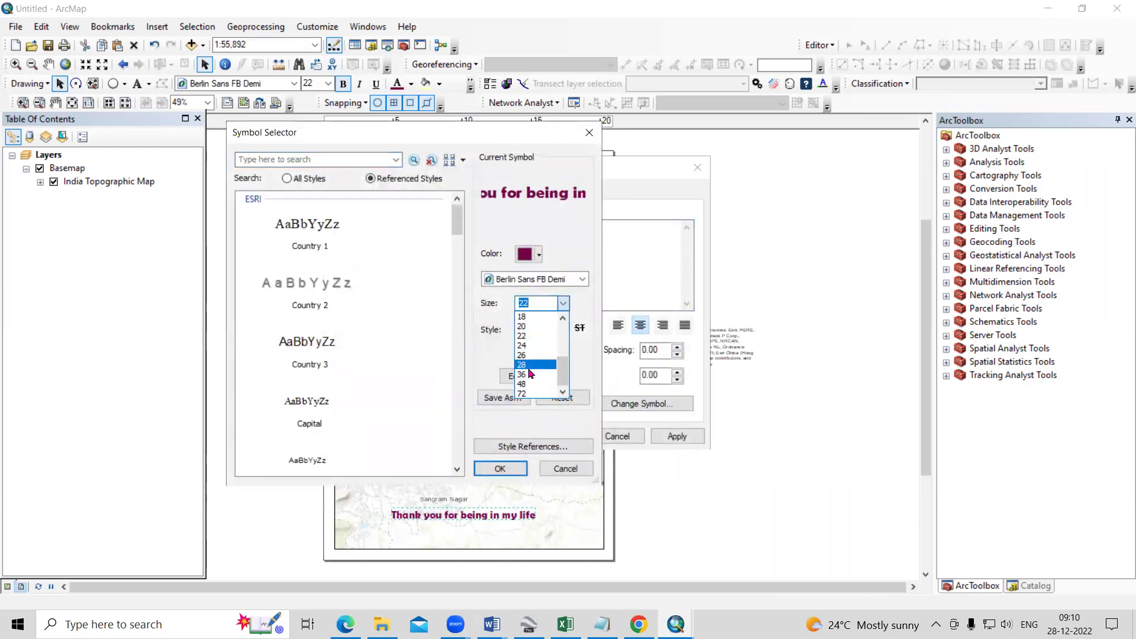
{"action": "left_click", "coordinate": [523, 365]}
{"action": "left_click", "coordinate": [500, 469]}
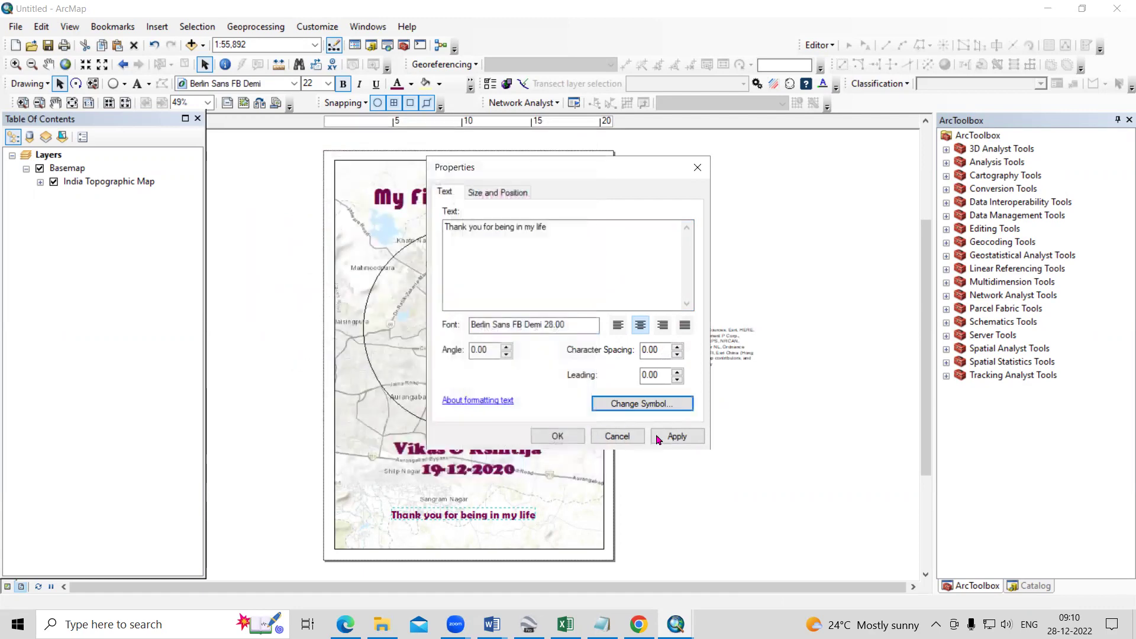
{"action": "left_click", "coordinate": [558, 436]}
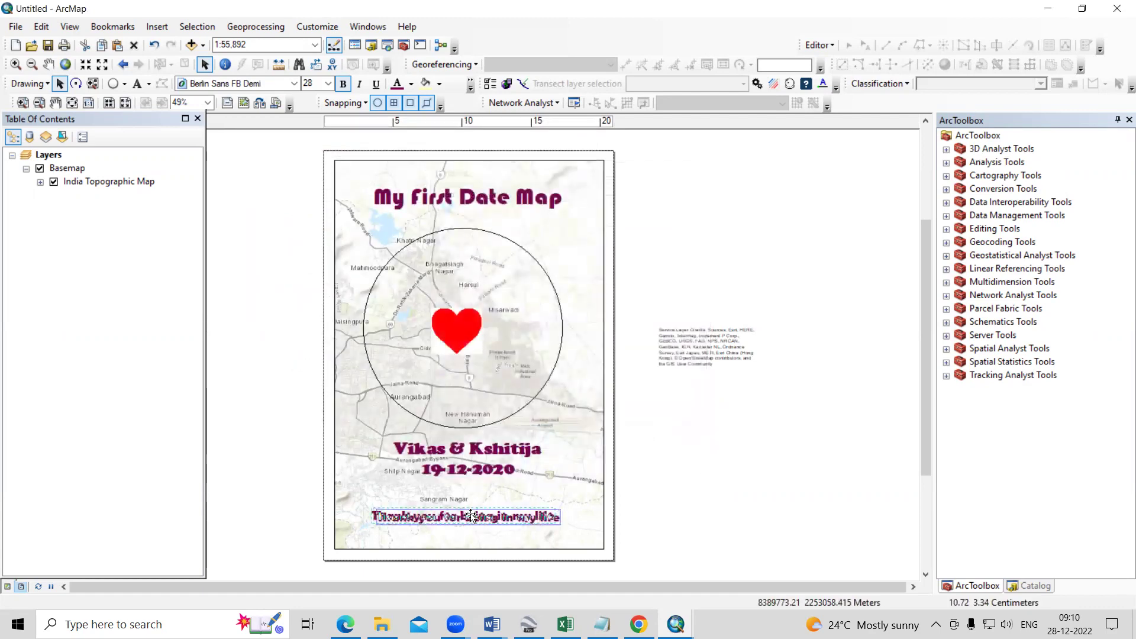
{"action": "left_click", "coordinate": [825, 510]}
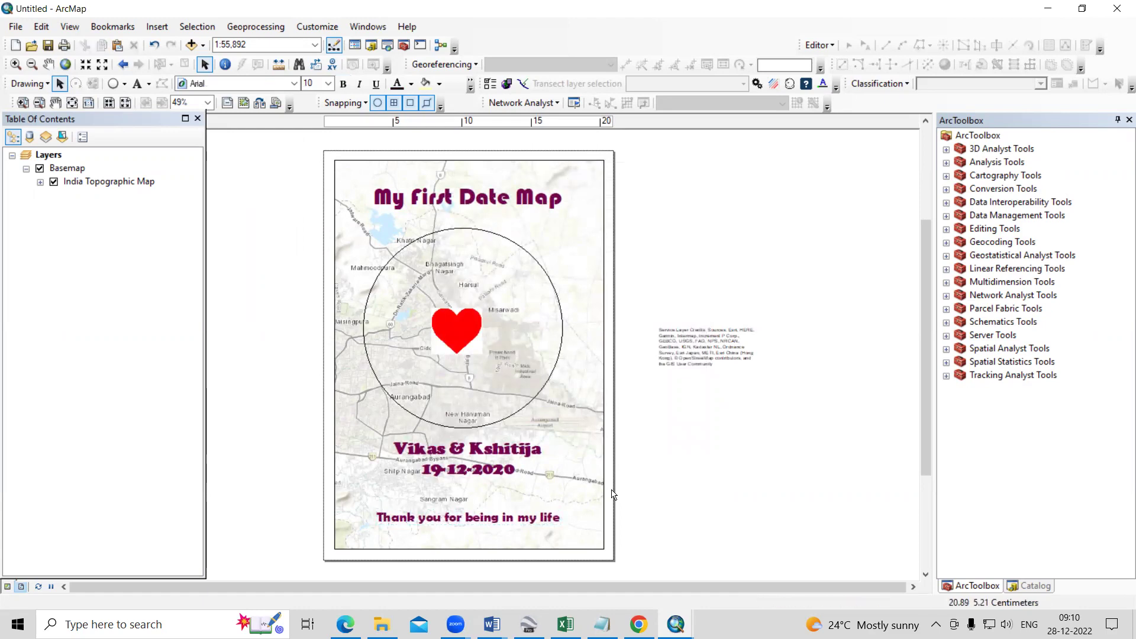
Start a new labels-only Graticule grid in the Layers data frame properties
{"action": "right_click", "coordinate": [49, 155]}
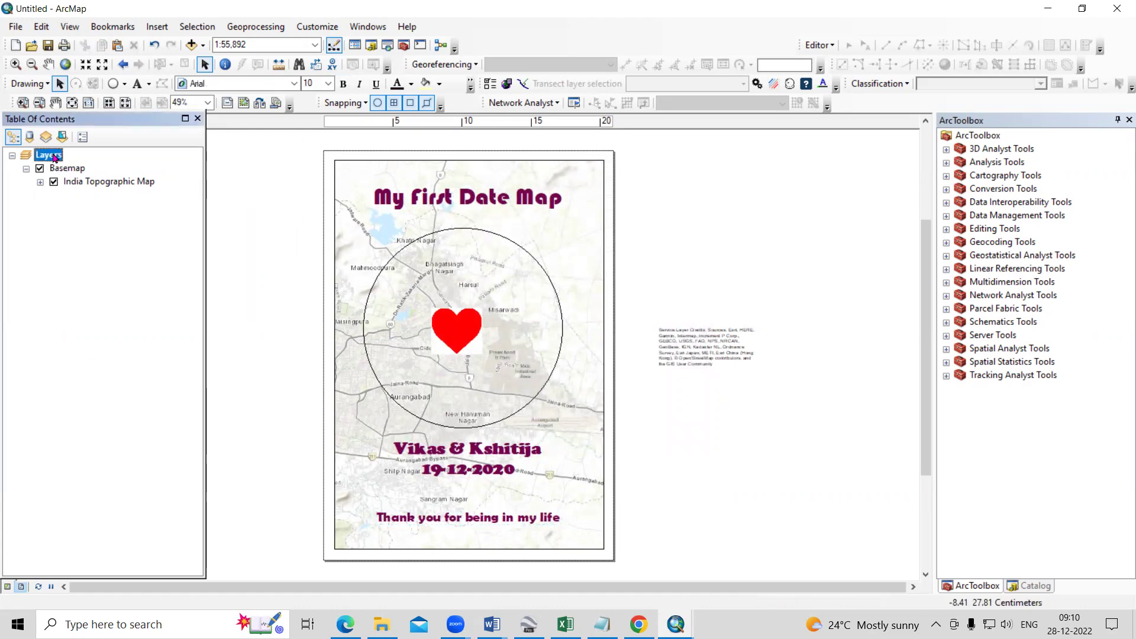
{"action": "left_click", "coordinate": [132, 471]}
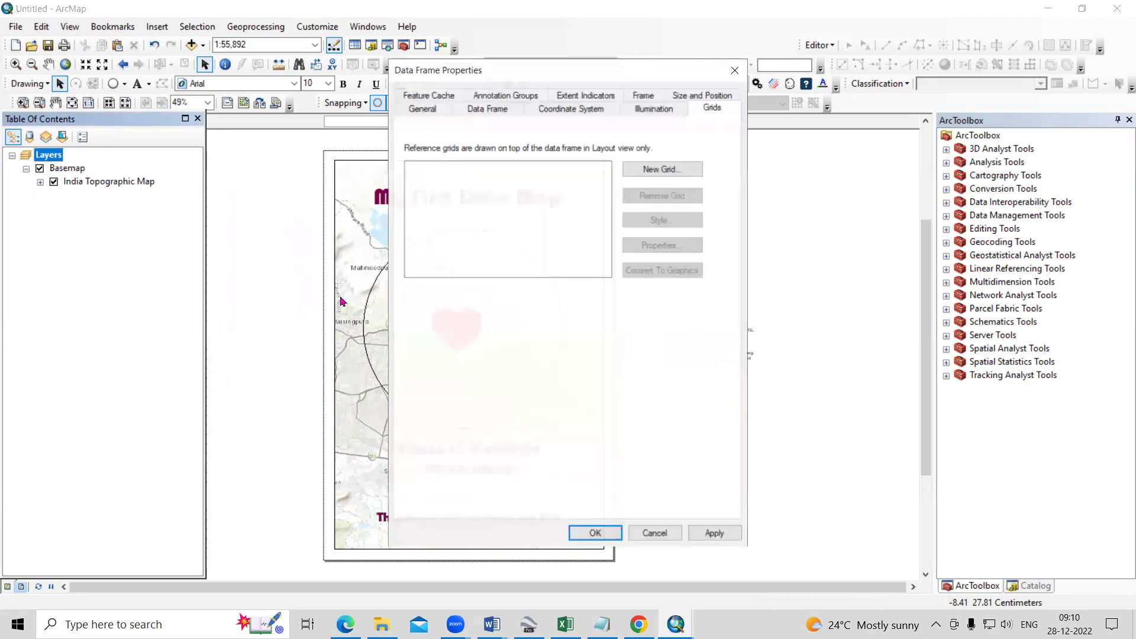
{"action": "left_click", "coordinate": [654, 170]}
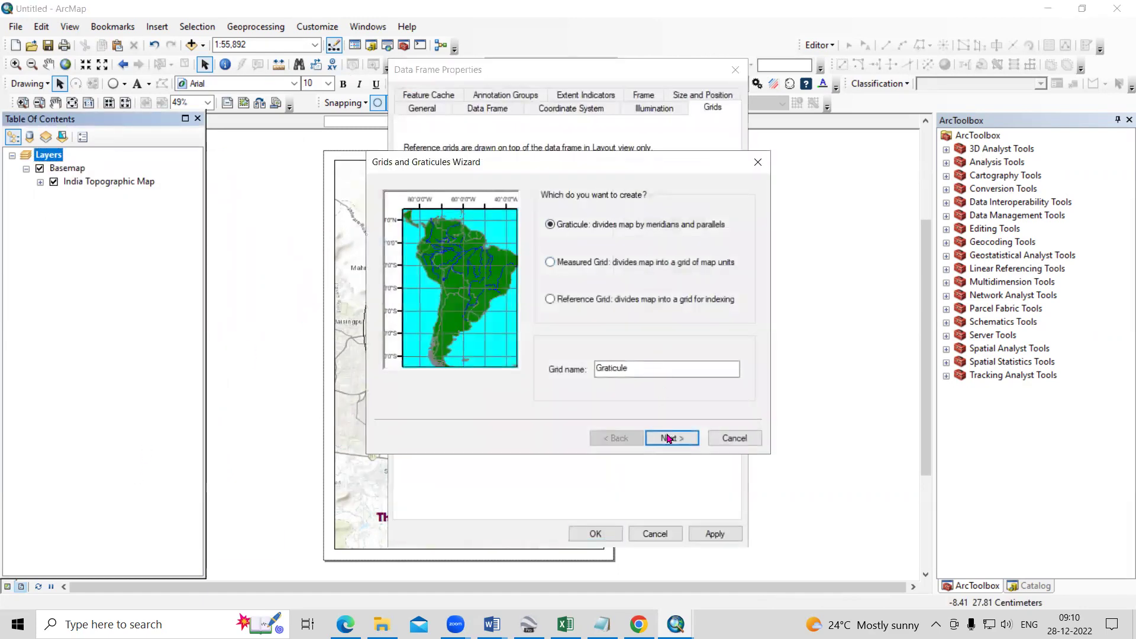
{"action": "left_click", "coordinate": [666, 437]}
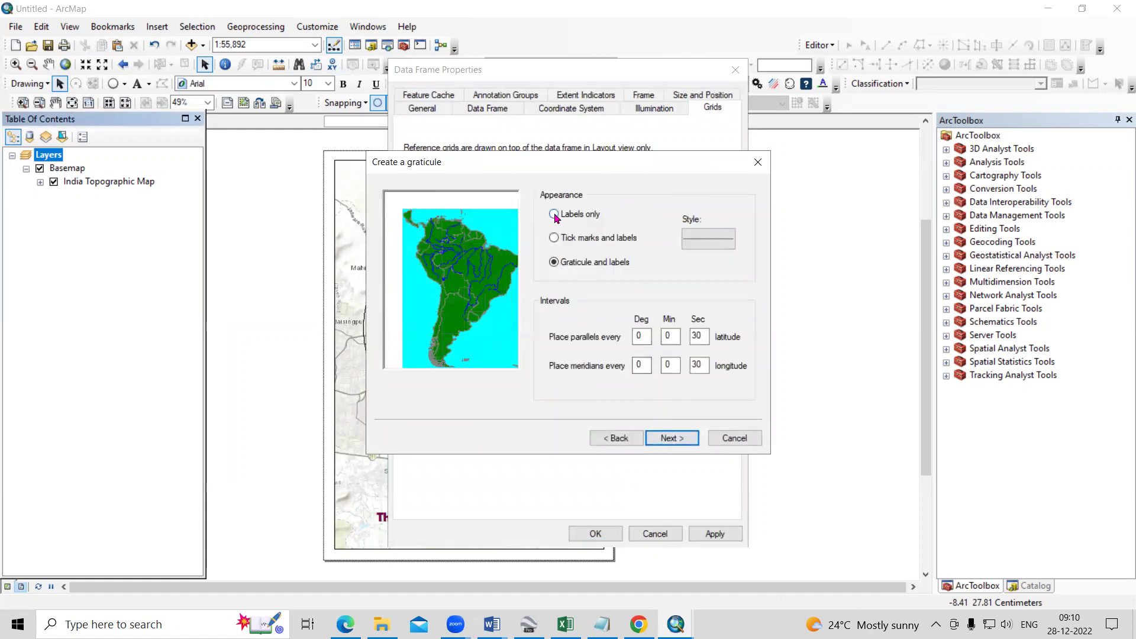
{"action": "left_click", "coordinate": [554, 215]}
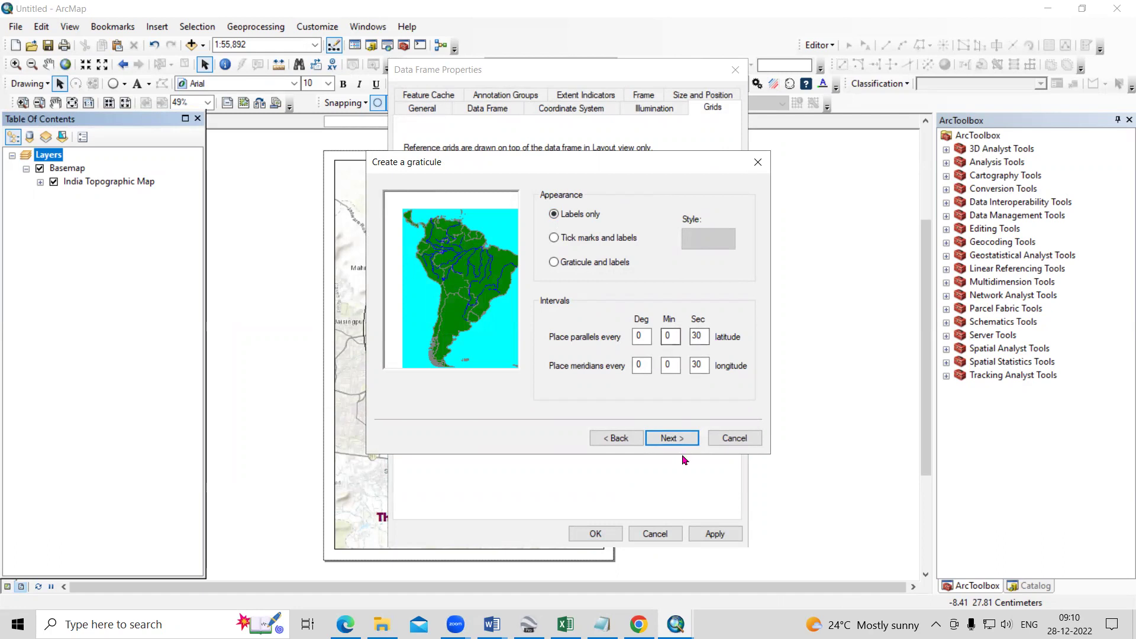
Set 5-minute latitude and longitude intervals, finish the graticule, and apply it
{"action": "double_click", "coordinate": [698, 336]}
{"action": "double_click", "coordinate": [693, 366]}
{"action": "type", "text": "0"}
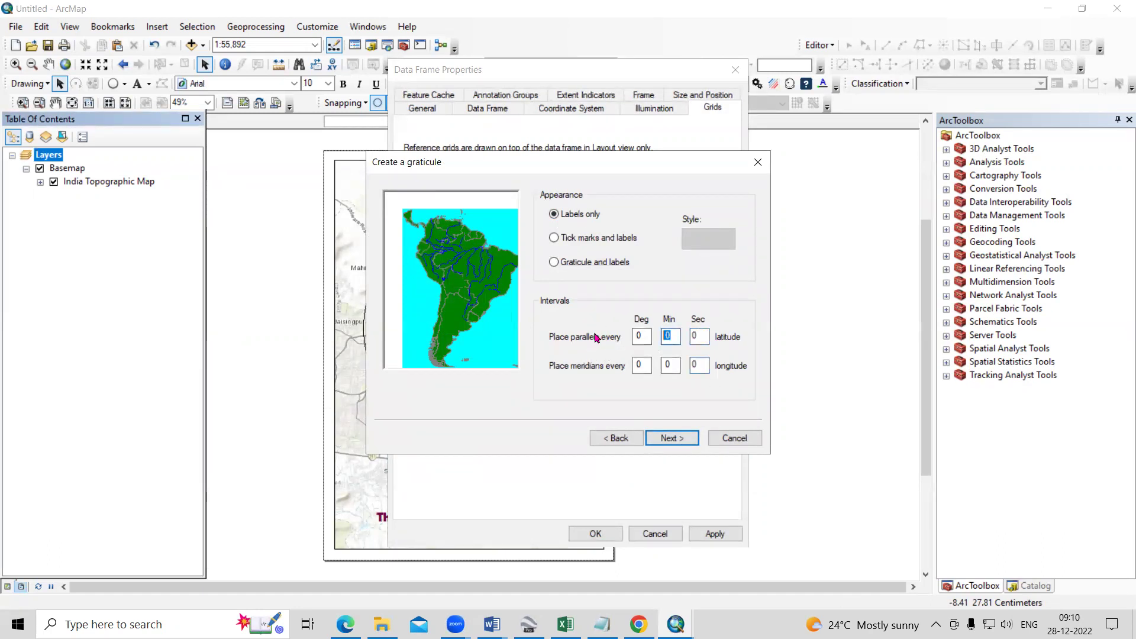
{"action": "type", "text": "5"}
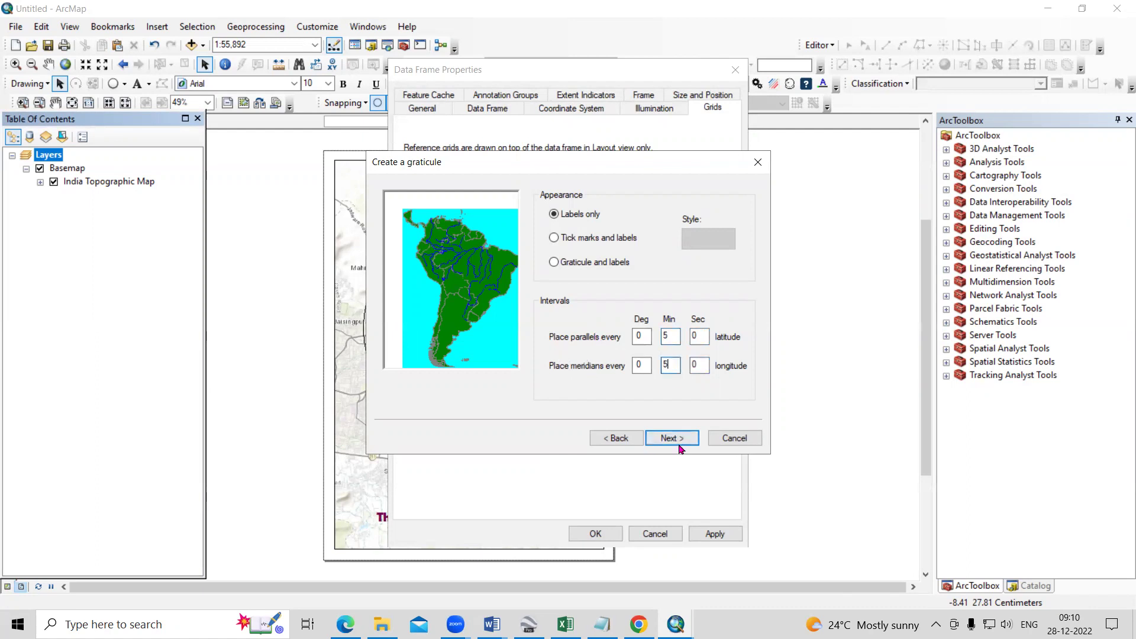
{"action": "left_click", "coordinate": [679, 444]}
{"action": "left_click", "coordinate": [679, 444]}
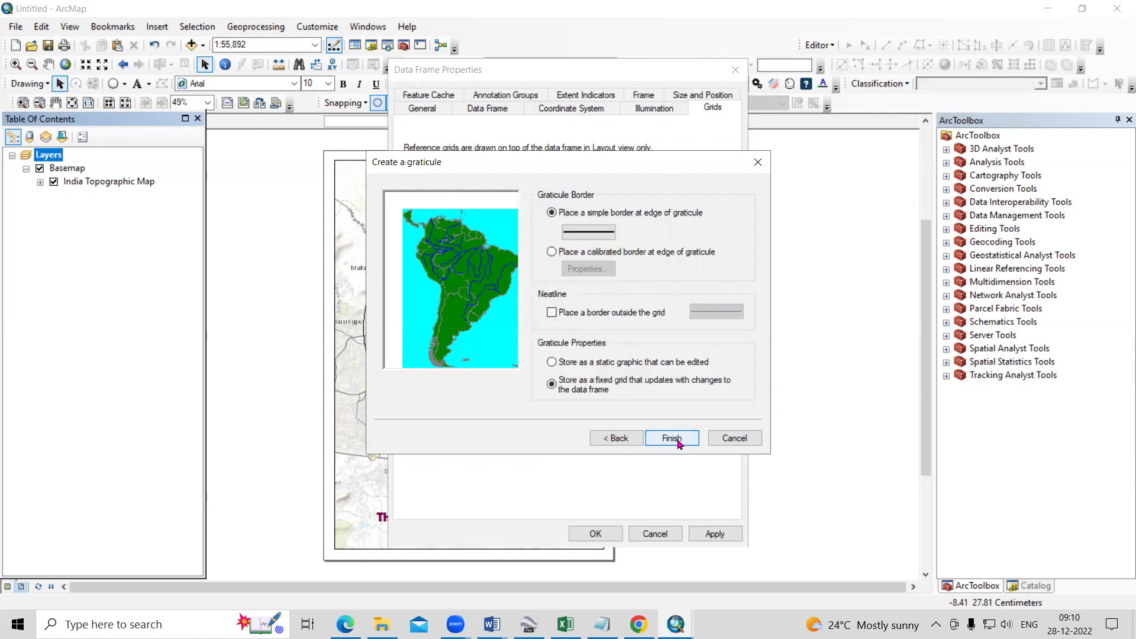
{"action": "left_click", "coordinate": [678, 444]}
{"action": "left_click", "coordinate": [708, 534]}
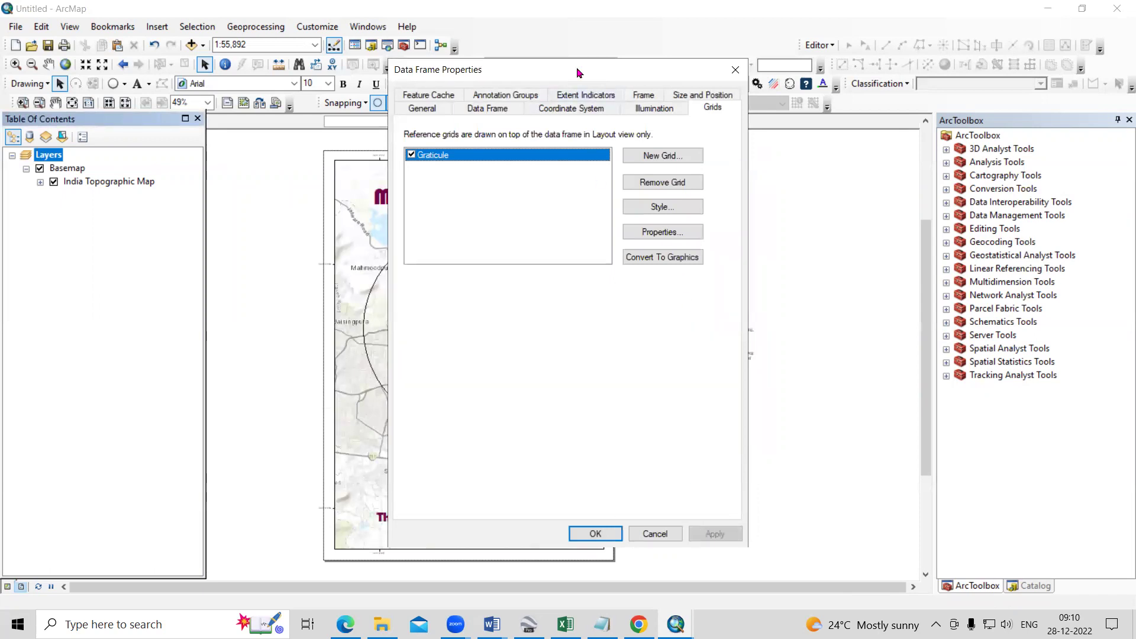
{"action": "left_click_drag", "start_coordinate": [576, 71], "coordinate": [723, 226]}
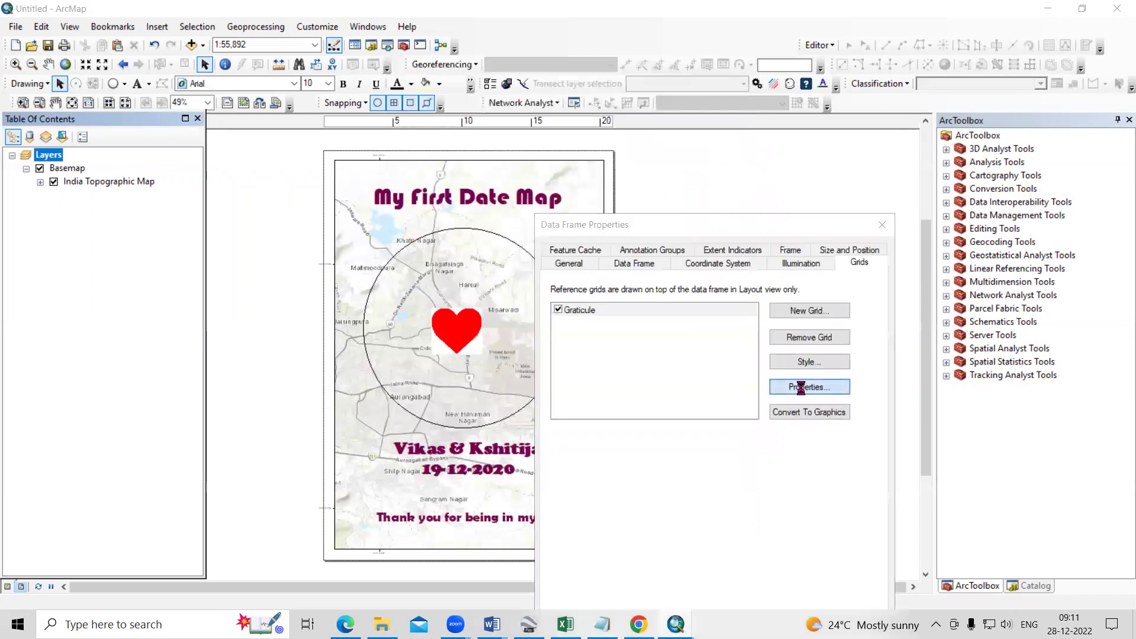
Change the graticule's X and Y intervals to 1 minute
{"action": "left_click", "coordinate": [805, 389]}
{"action": "left_click", "coordinate": [771, 247]}
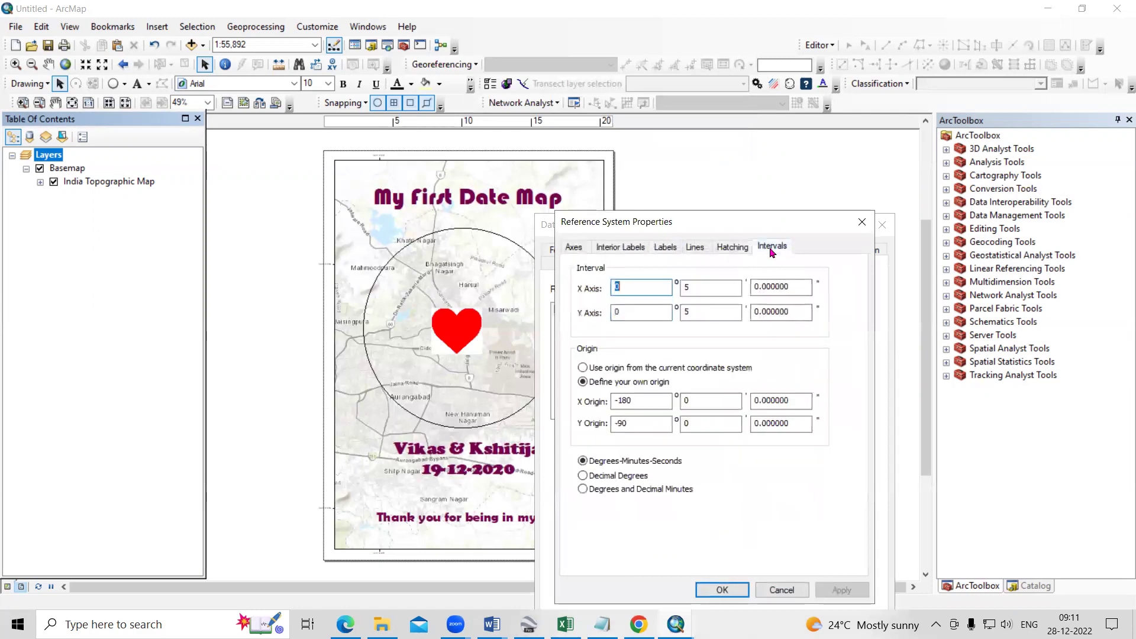
{"action": "double_click", "coordinate": [710, 288]}
{"action": "type", "text": "1"}
{"action": "double_click", "coordinate": [710, 312]}
{"action": "type", "text": "1"}
{"action": "left_click", "coordinate": [722, 589]}
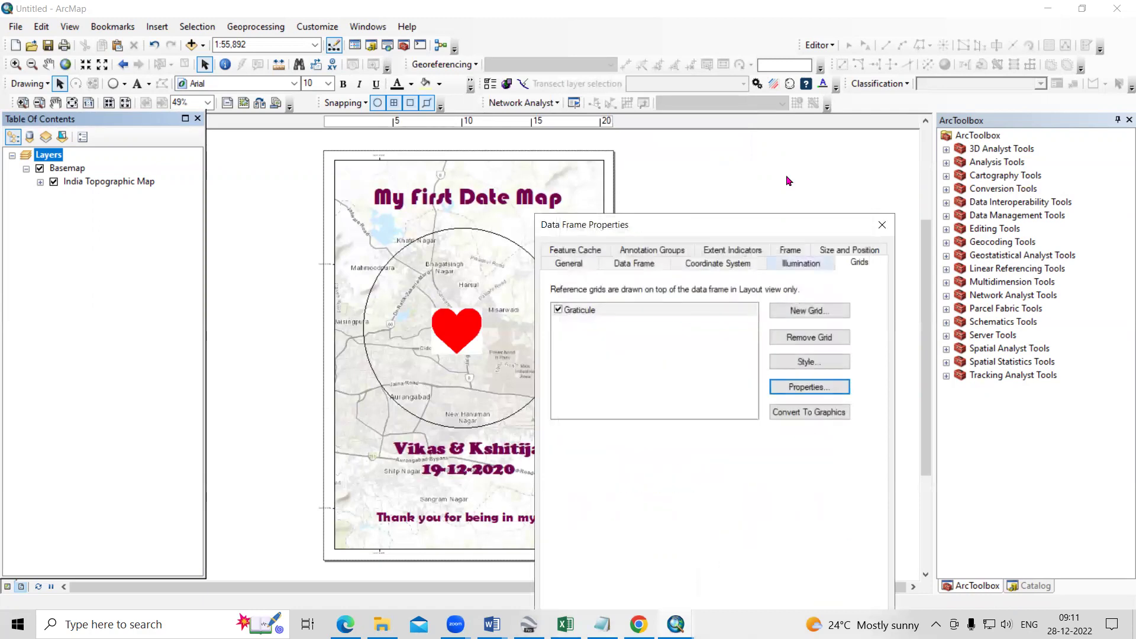
{"action": "left_click_drag", "start_coordinate": [755, 230], "coordinate": [733, 81]}
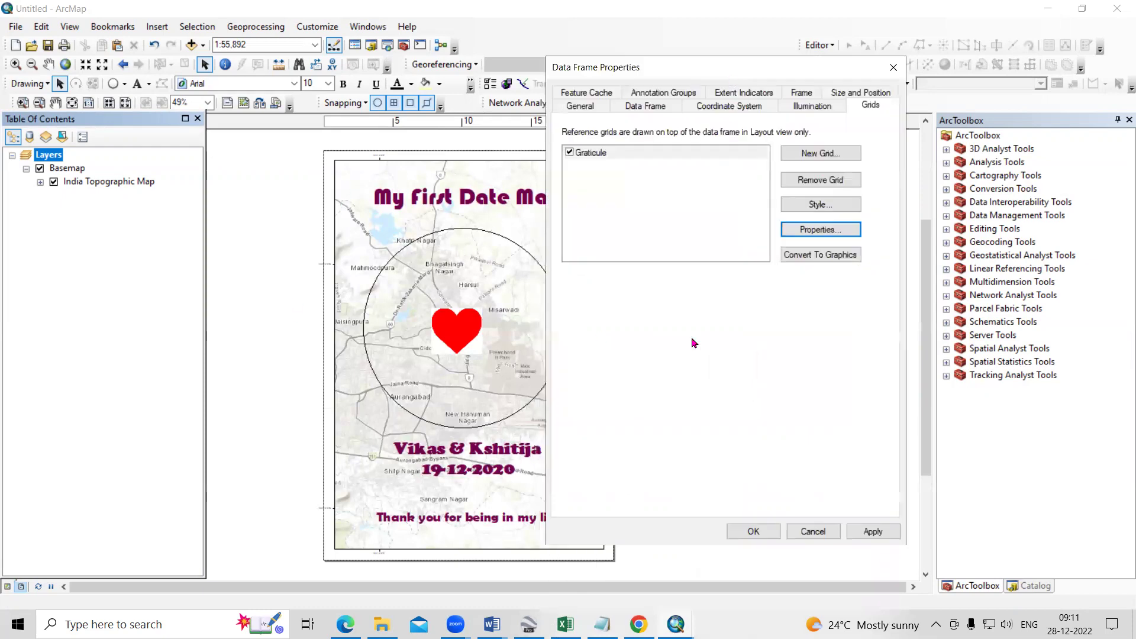
Set graticule labels to size 12 with vertical side labels, apply, and close properties
{"action": "left_click", "coordinate": [817, 230]}
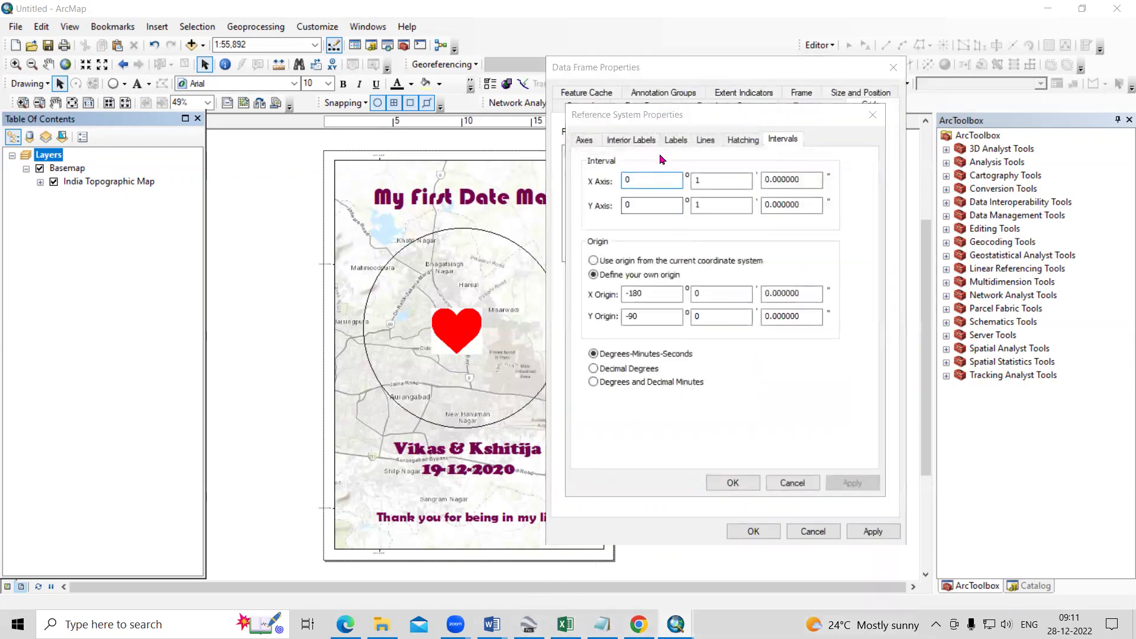
{"action": "left_click", "coordinate": [675, 139]}
{"action": "left_click", "coordinate": [667, 282]}
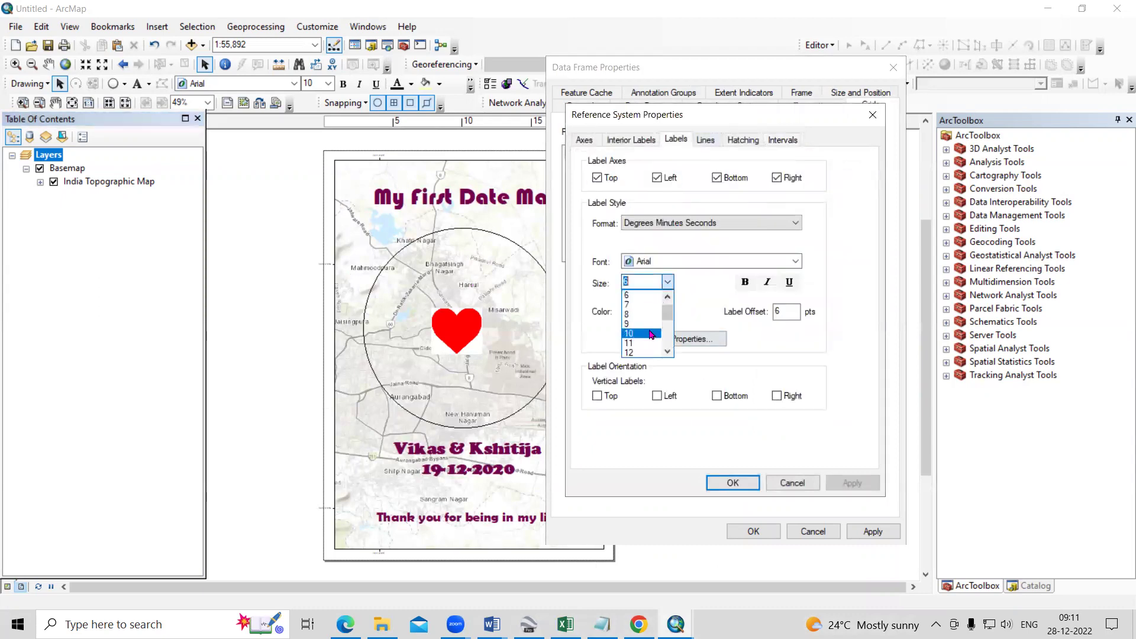
{"action": "left_click", "coordinate": [640, 353]}
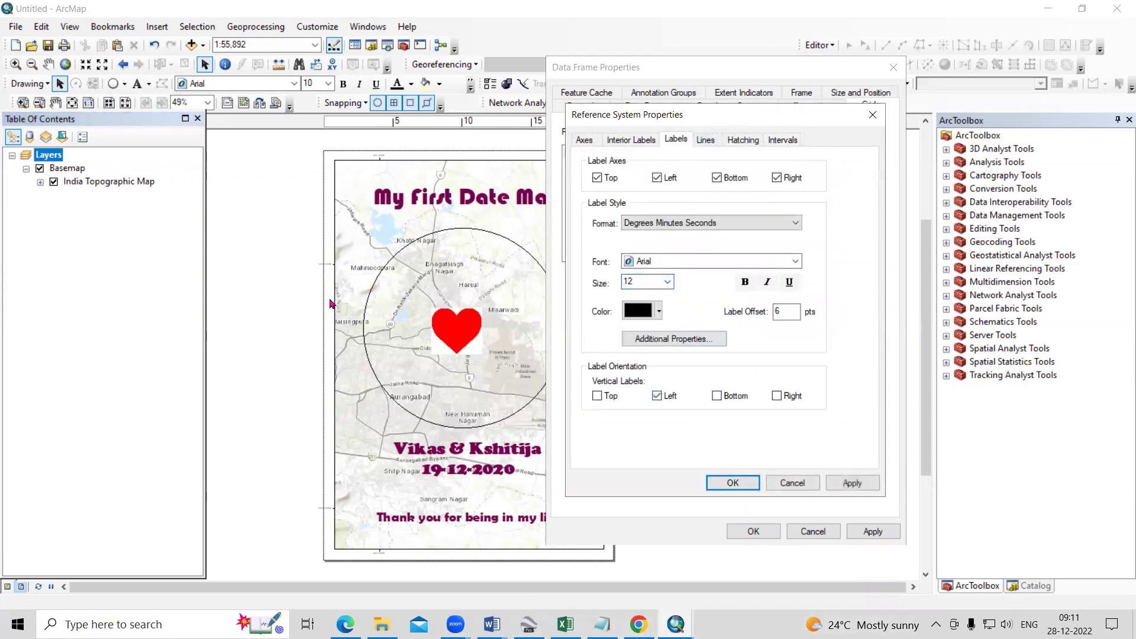
{"action": "left_click", "coordinate": [777, 395]}
{"action": "left_click", "coordinate": [852, 483]}
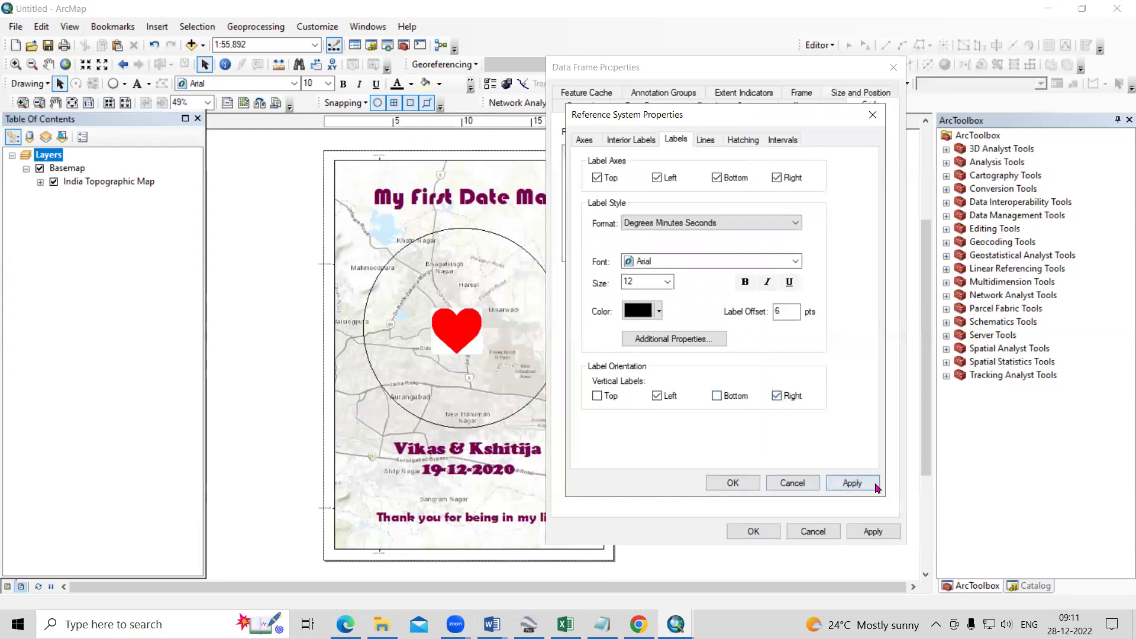
{"action": "left_click", "coordinate": [733, 483]}
{"action": "left_click", "coordinate": [870, 531]}
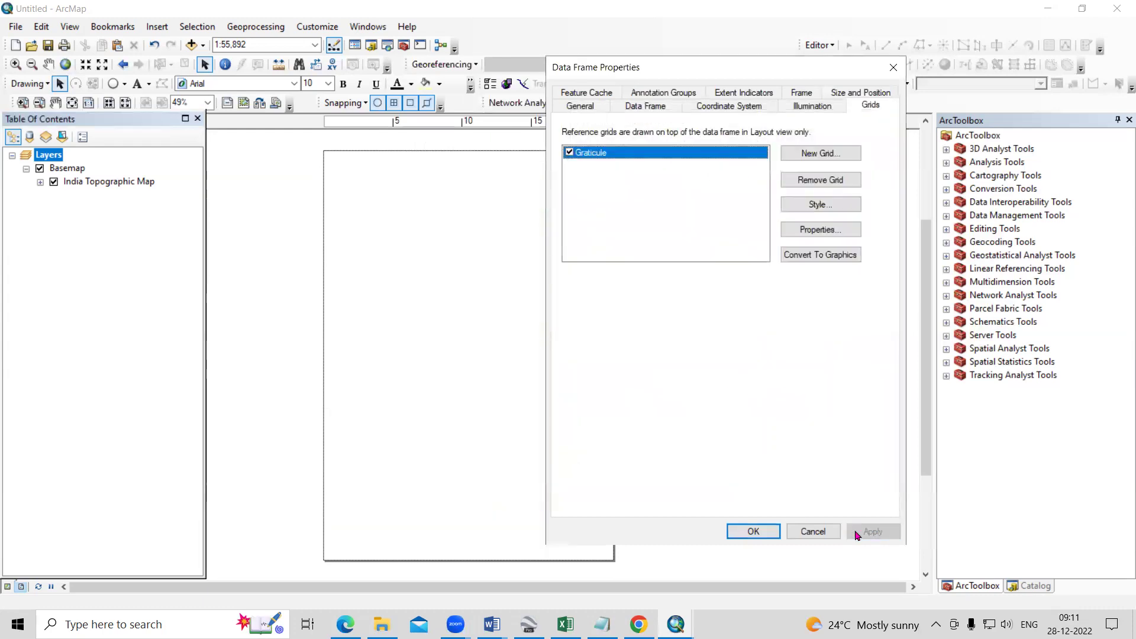
{"action": "left_click", "coordinate": [735, 531]}
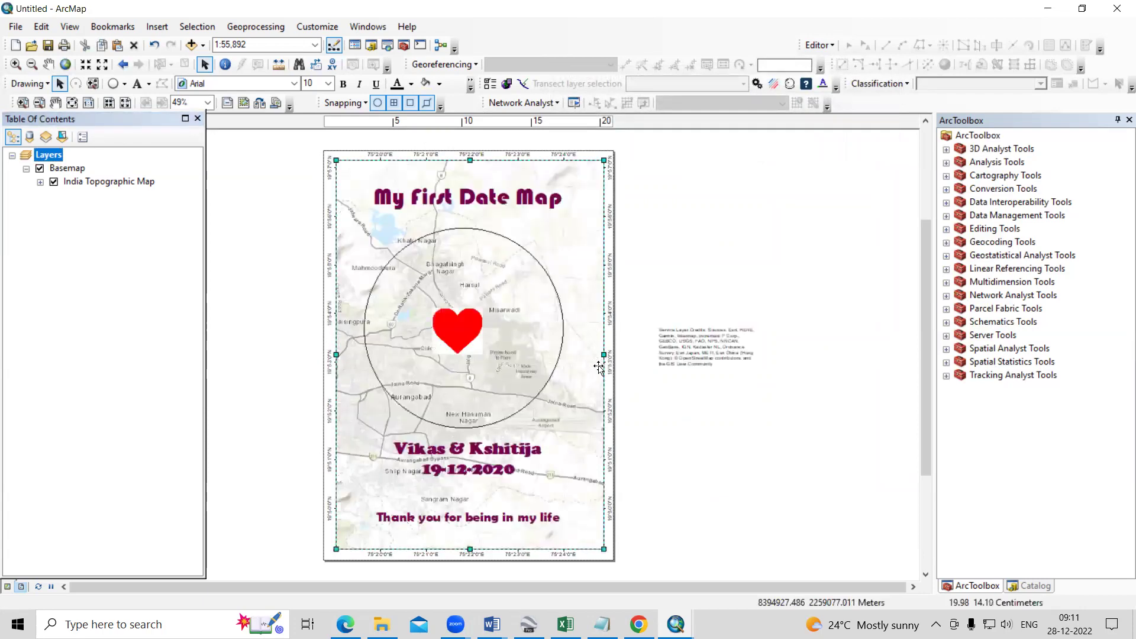
Nudge the data frame edge and export the layout as First_Date_Map.jpg
{"action": "left_click_drag", "start_coordinate": [600, 356], "coordinate": [599, 355]}
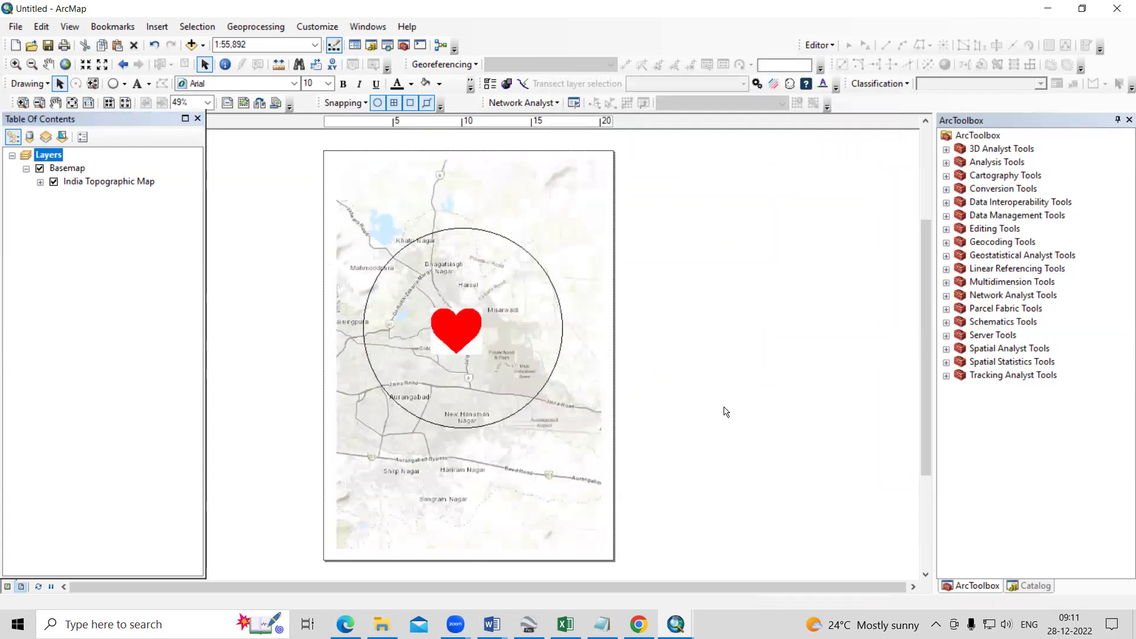
{"action": "left_click", "coordinate": [660, 405]}
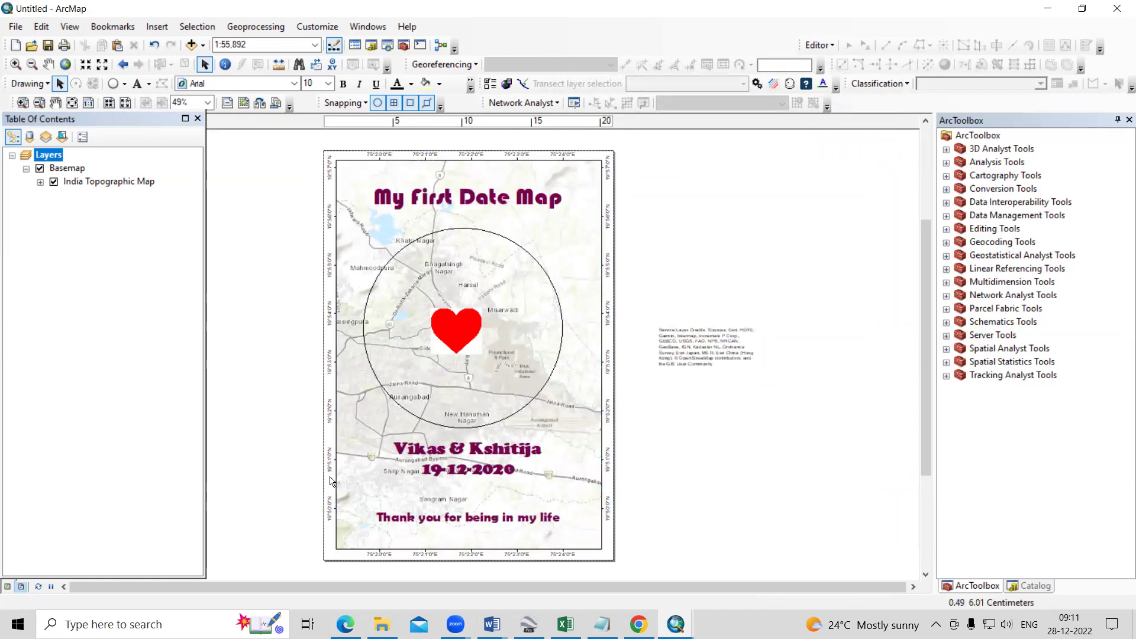
{"action": "left_click", "coordinate": [14, 28]}
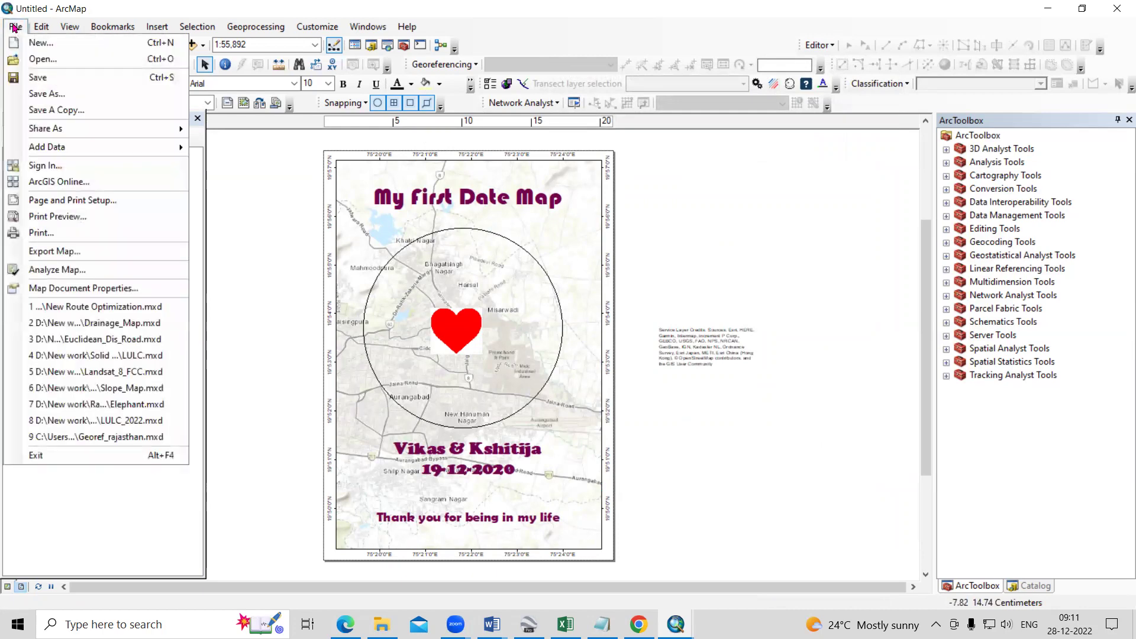
{"action": "left_click", "coordinate": [81, 252]}
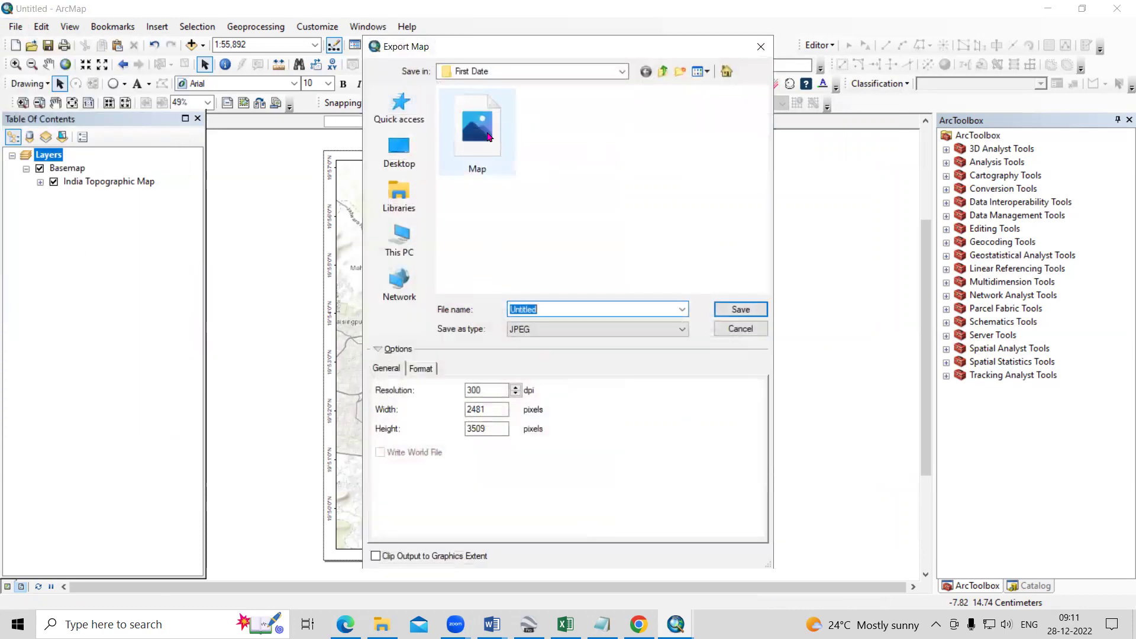
{"action": "left_click", "coordinate": [488, 137]}
{"action": "left_click", "coordinate": [521, 310]}
{"action": "key", "text": "Home"}
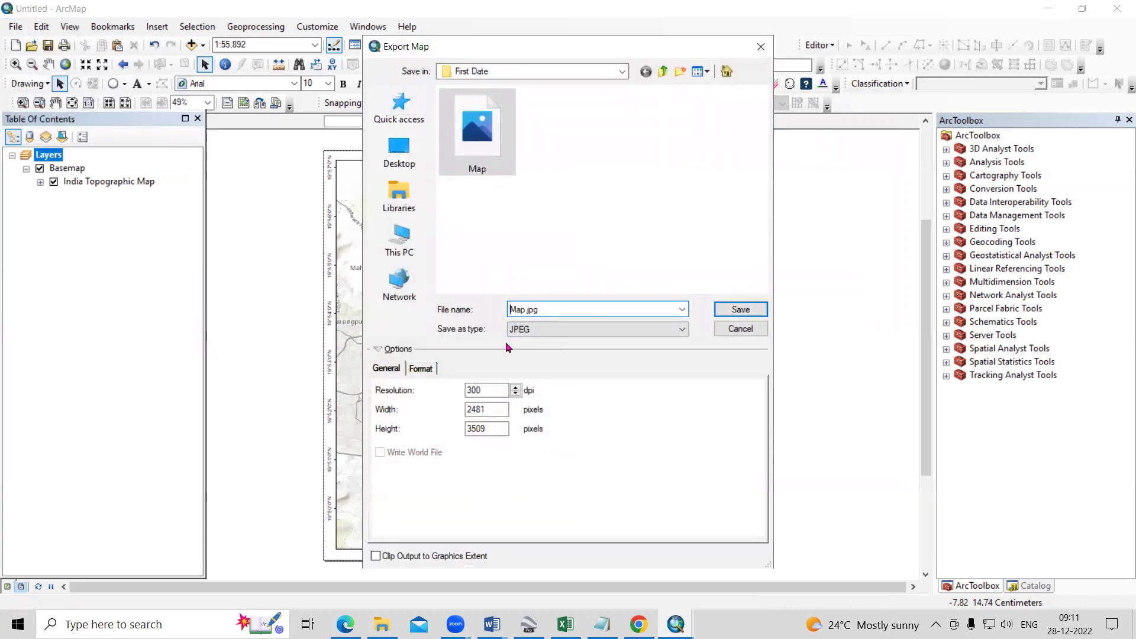
{"action": "type", "text": "Firs"}
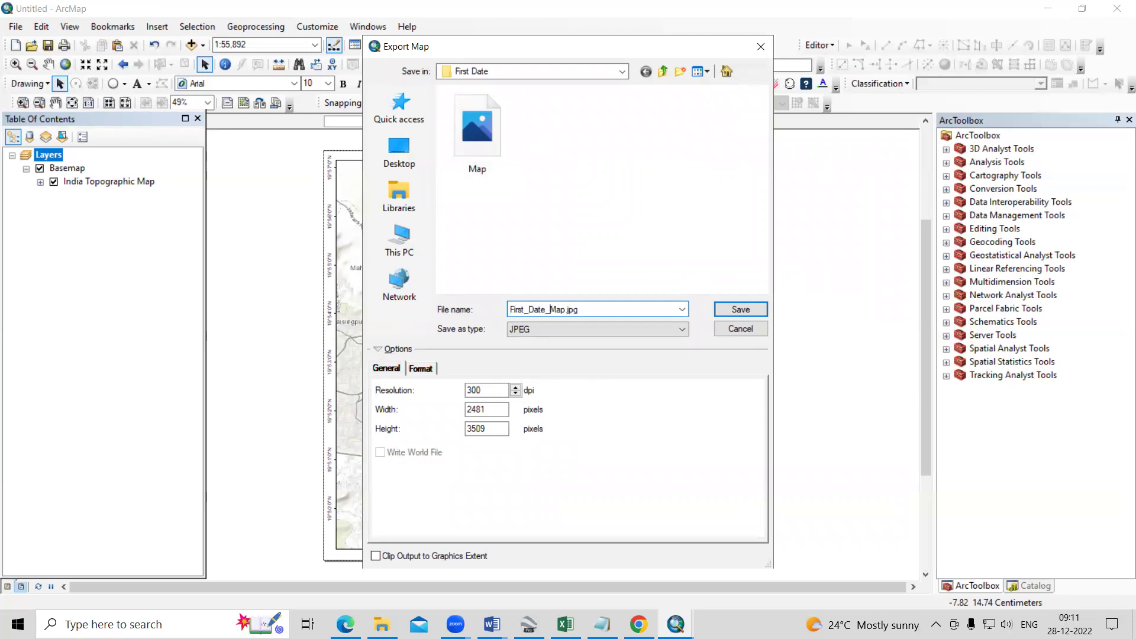
{"action": "type", "text": "t_Date_"}
{"action": "left_click", "coordinate": [753, 310]}
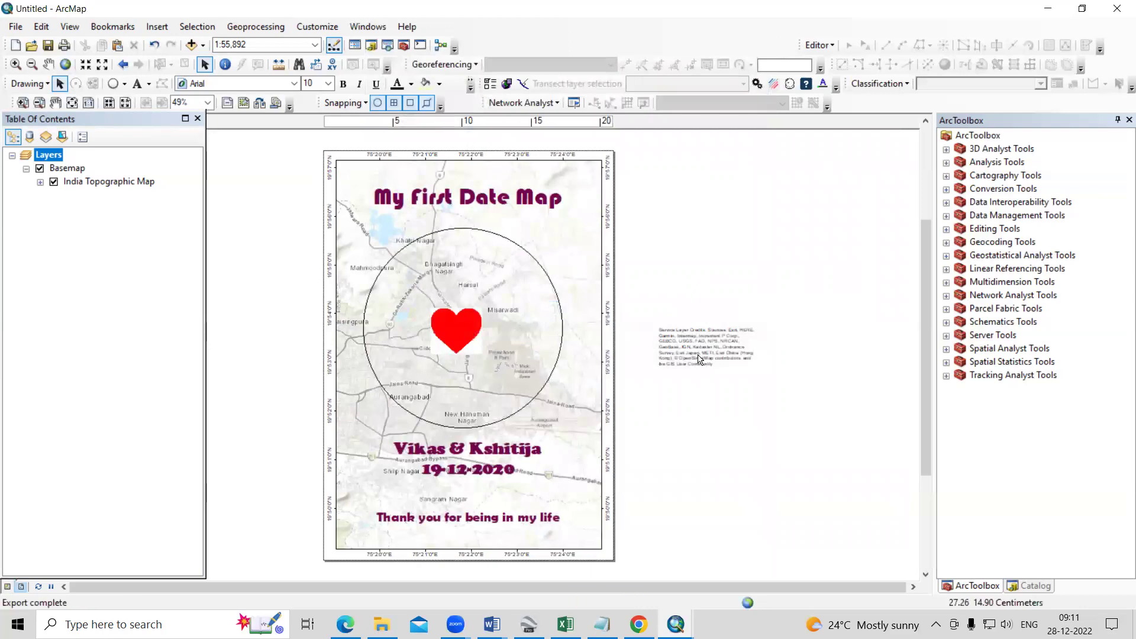
Refresh the First Date folder and open First_Date_Map
{"action": "left_click", "coordinate": [395, 574]}
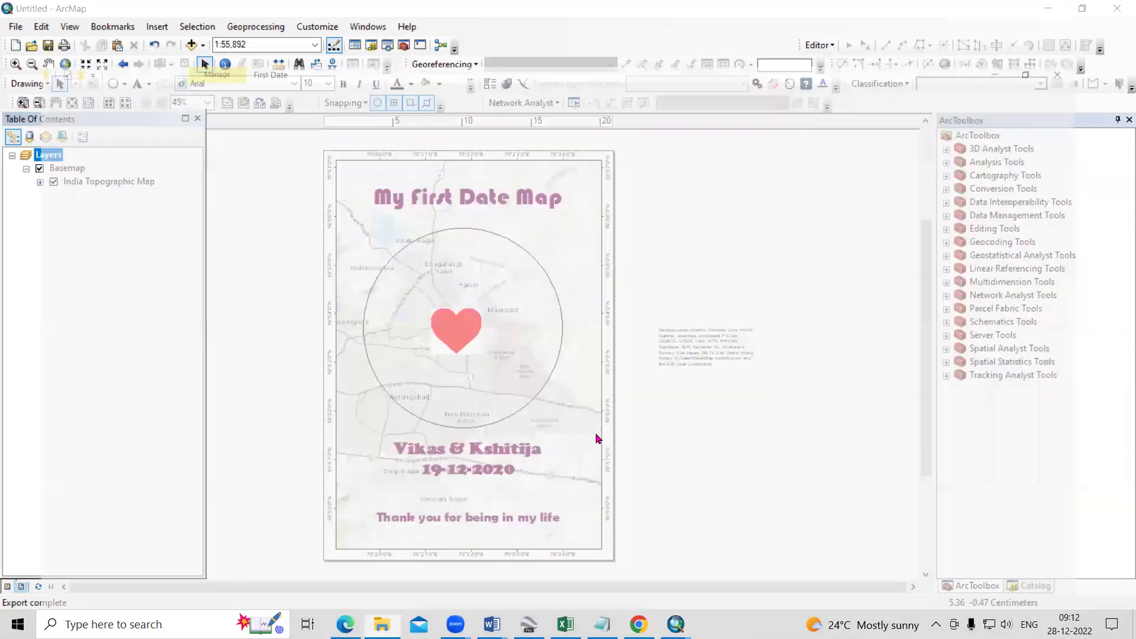
{"action": "right_click", "coordinate": [596, 436]}
{"action": "left_click", "coordinate": [662, 297]}
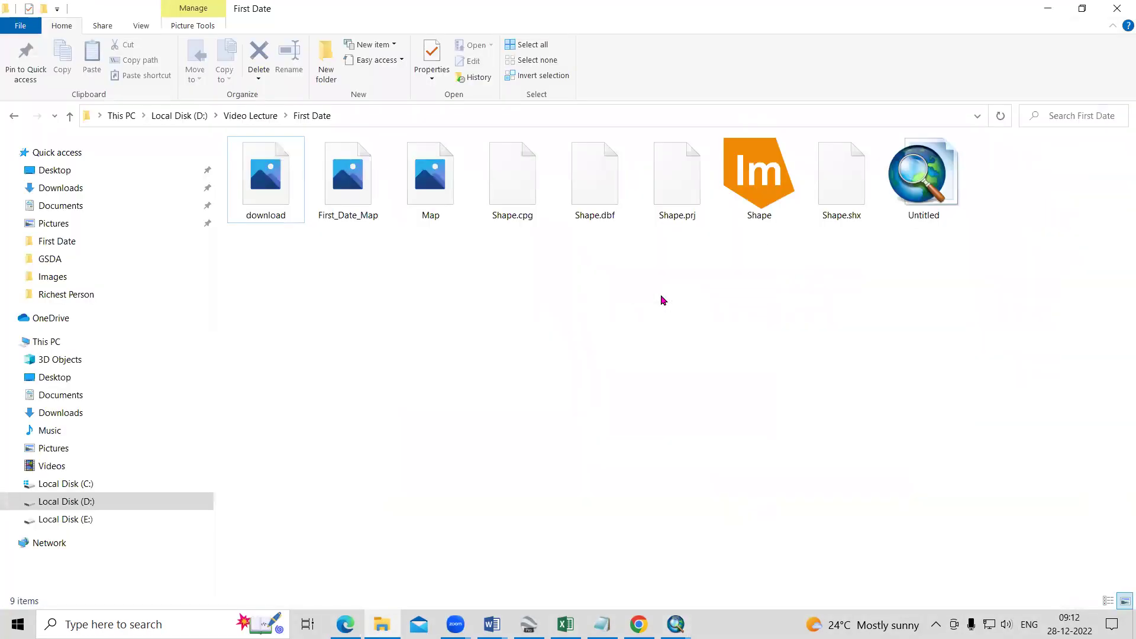
{"action": "double_click", "coordinate": [361, 224]}
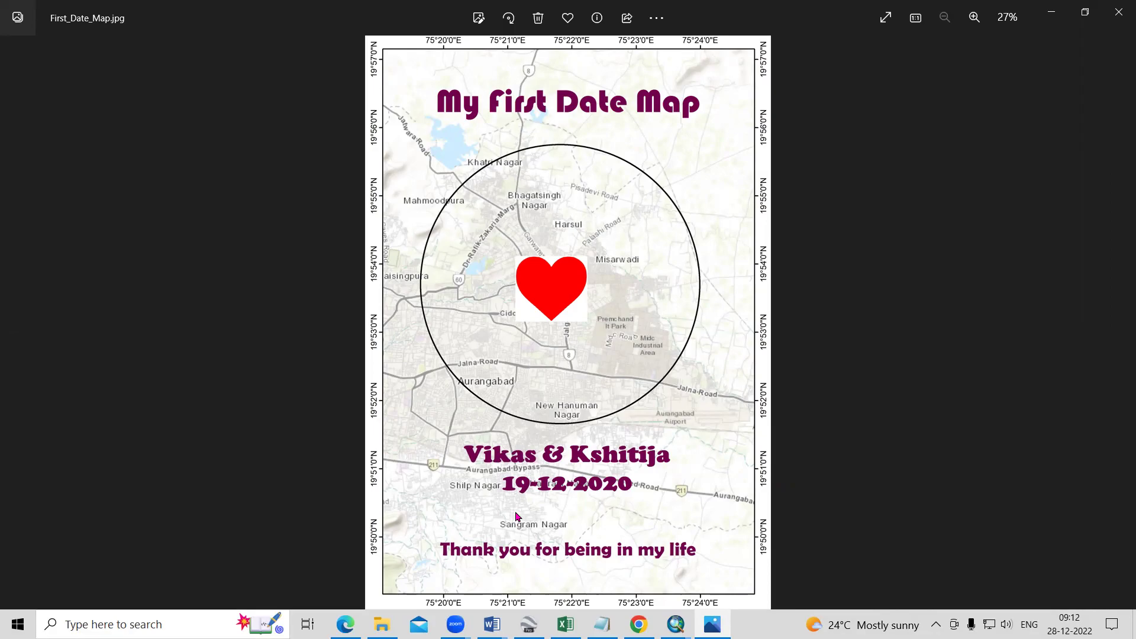
Leave the First_Date_Map.jpg preview and return to ArcMap
{"action": "key", "text": "alt+Tab"}
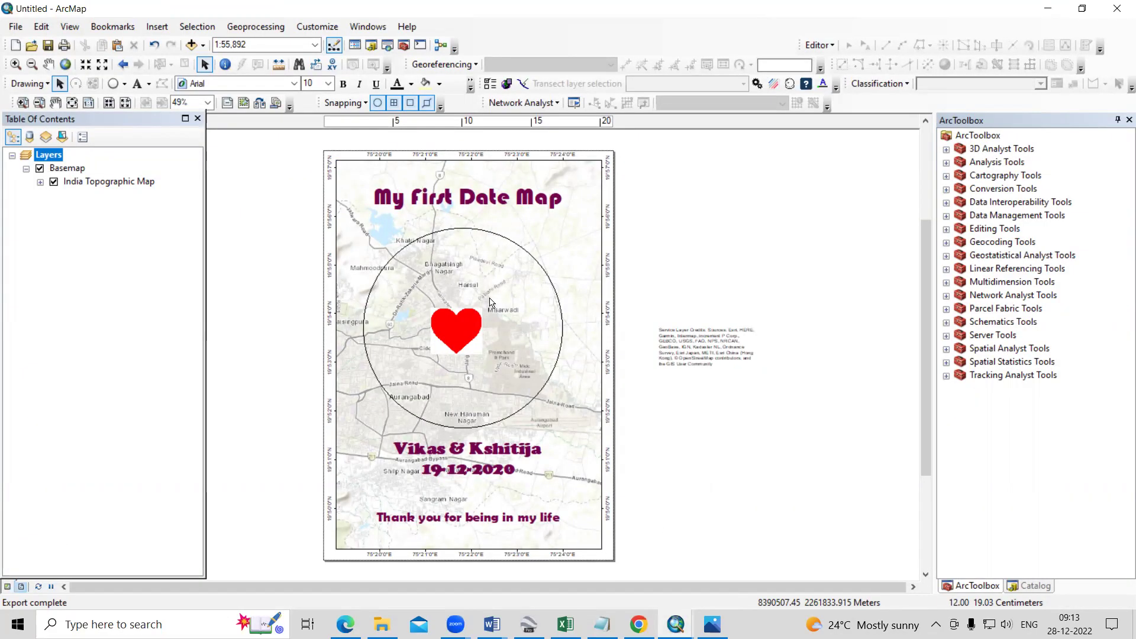